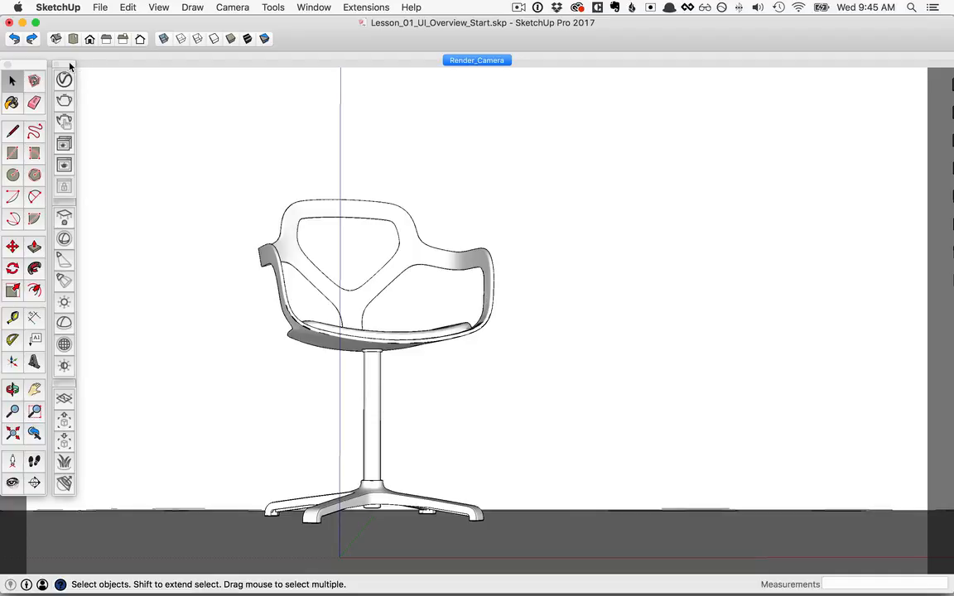
Step: Draw a V-Ray rectangle light on the floor between the slatted screen and the green side wall
drag(69, 64, 71, 64)
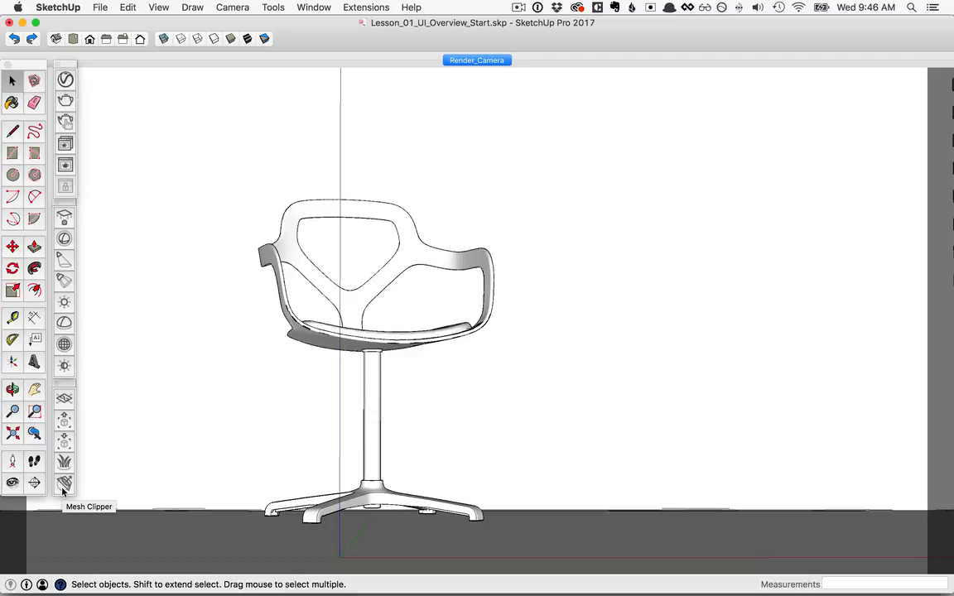
click(64, 218)
scroll(202, 292, down, 5)
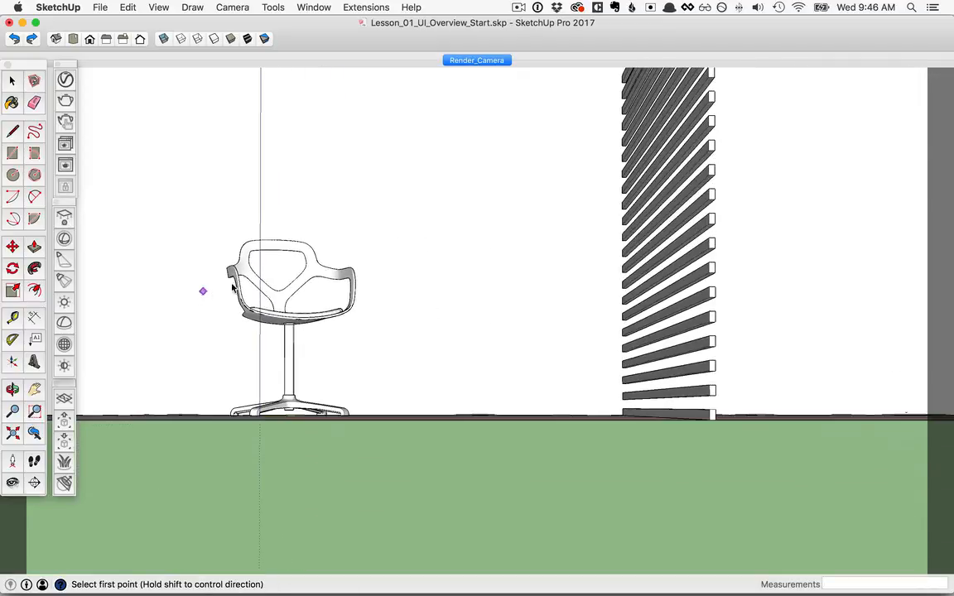
middle_drag(202, 292, 253, 356)
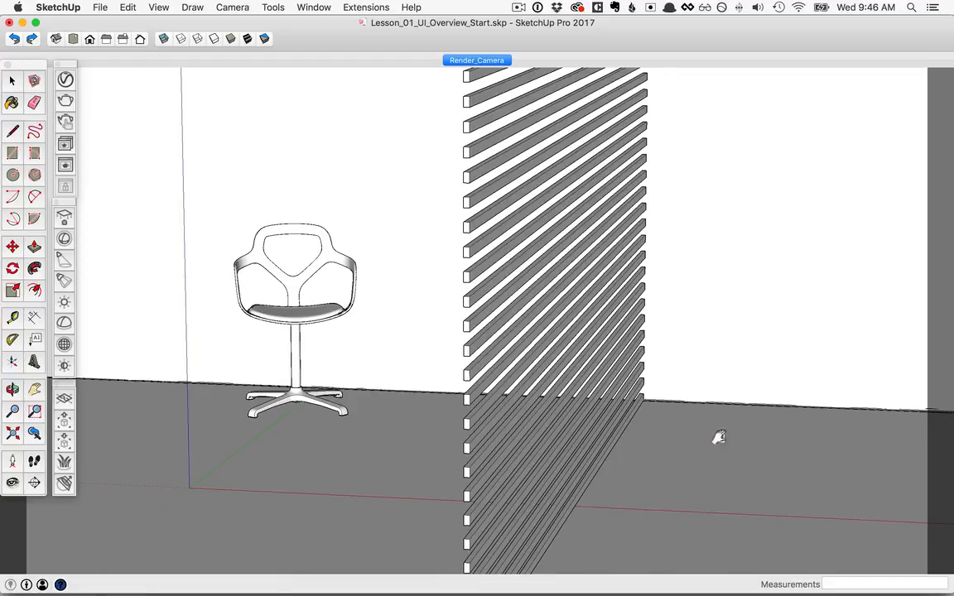
middle_drag(715, 436, 559, 402)
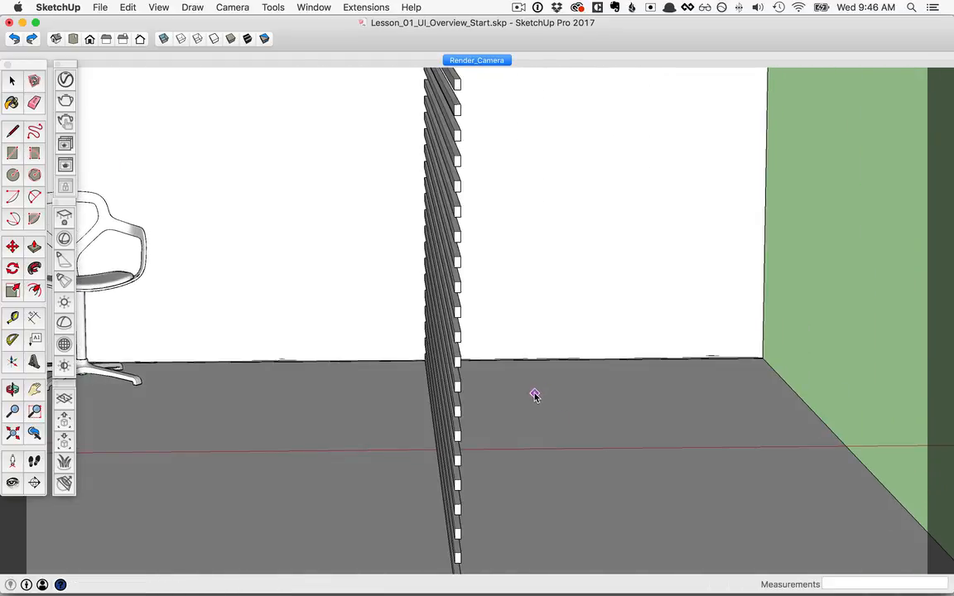
click(535, 394)
click(737, 485)
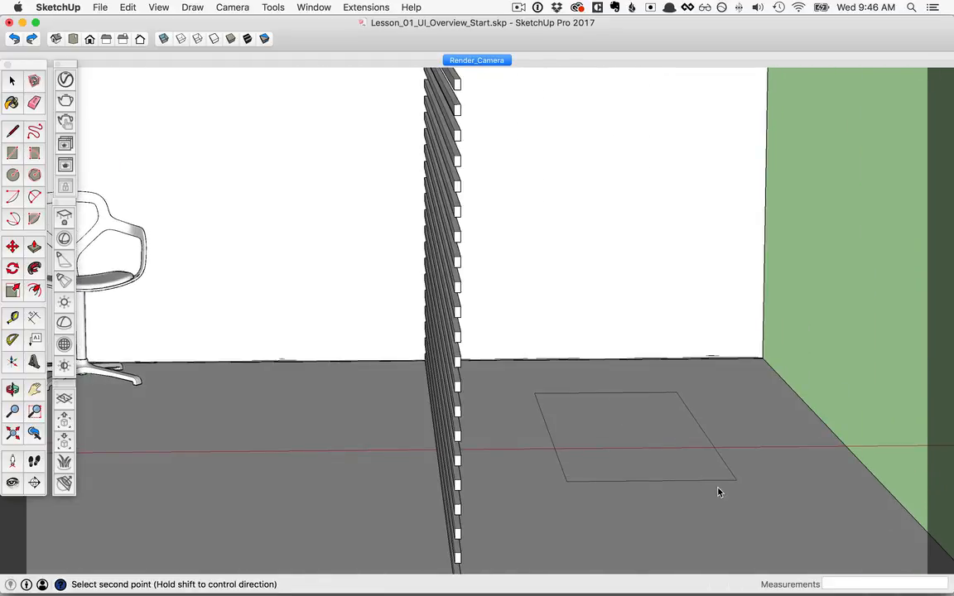
Step: Move the rectangle light straight up from the floor so it floats in front of the back wall
middle_drag(719, 492, 688, 491)
key(space)
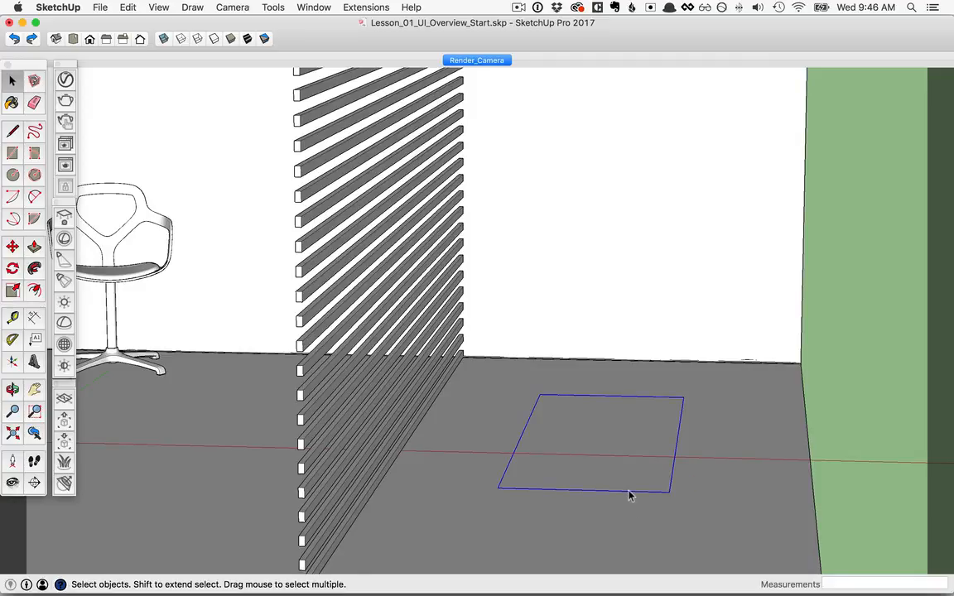
key(m)
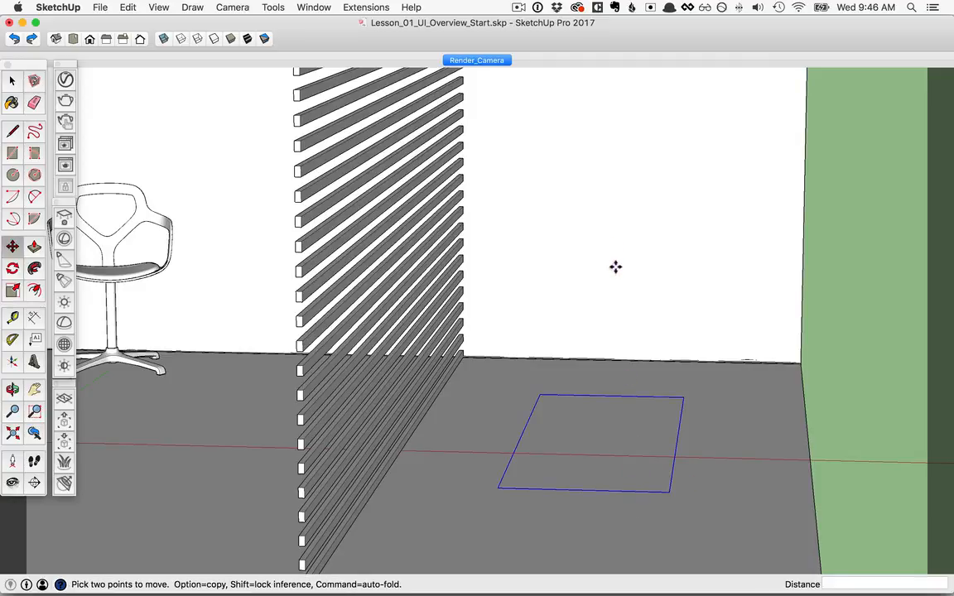
click(615, 266)
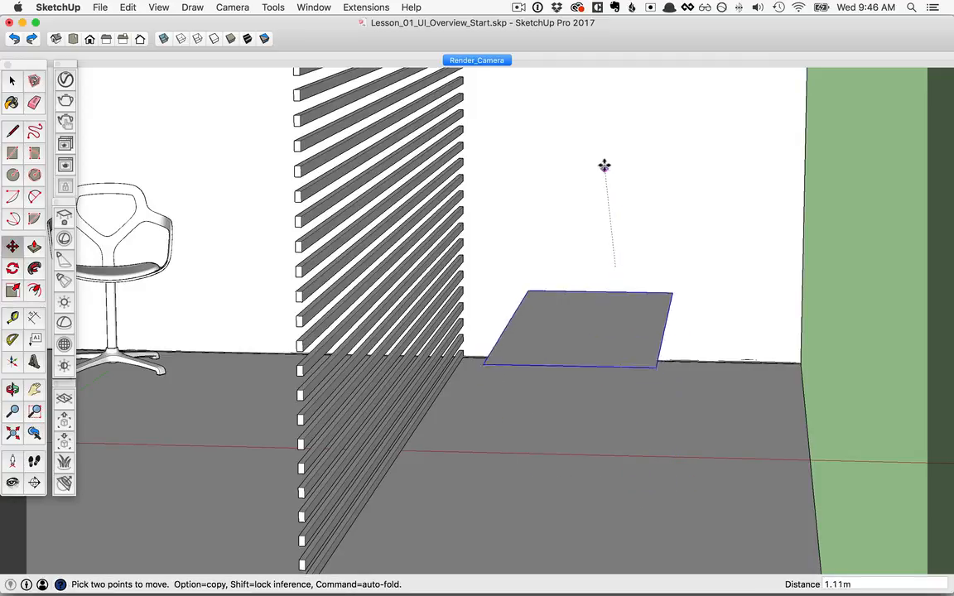
click(614, 83)
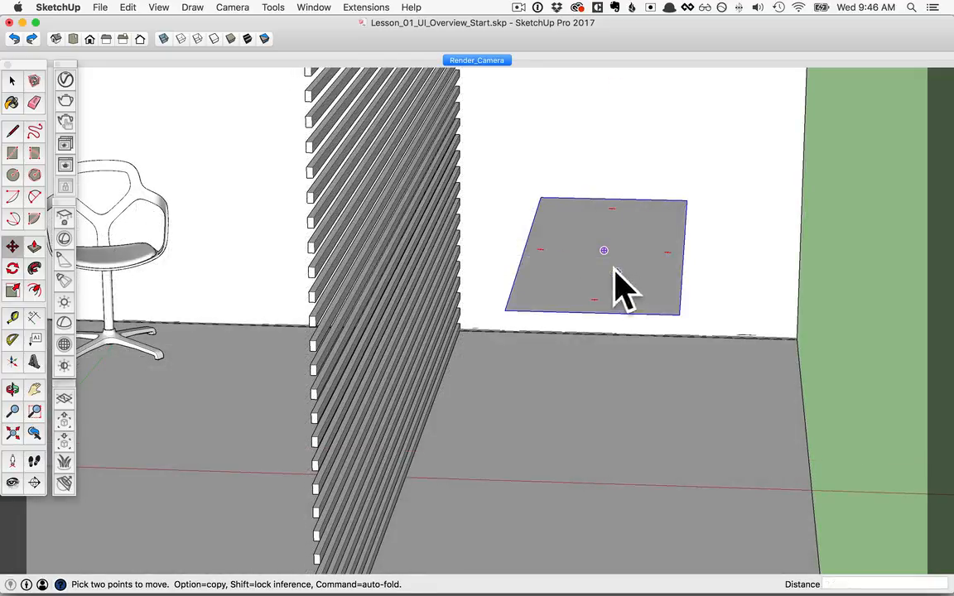
Step: Rotate the rectangle light 105° about the green axis into a near-vertical position and restore the Render_Camera scene
middle_drag(609, 277, 638, 283)
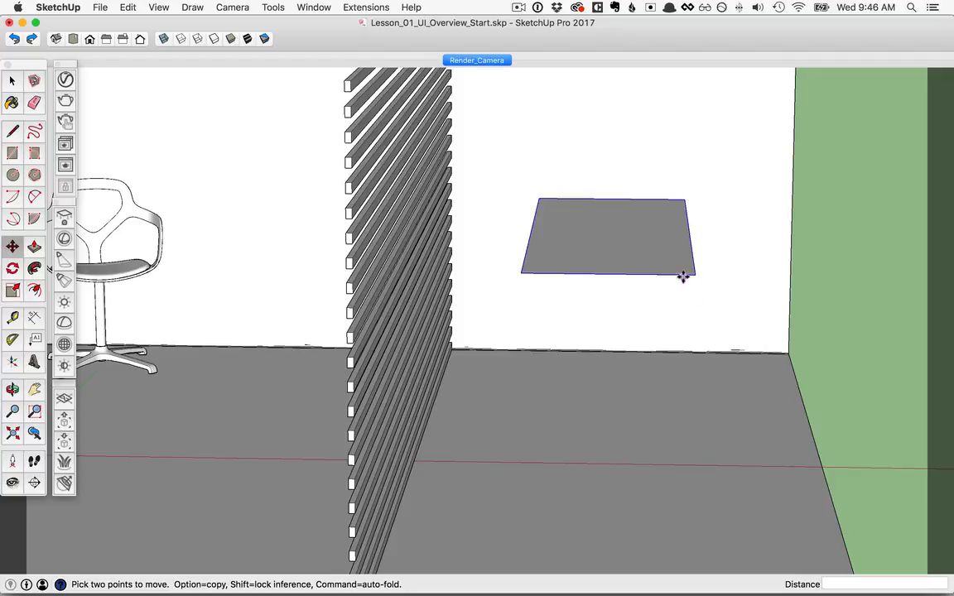
key(q)
click(607, 273)
click(678, 275)
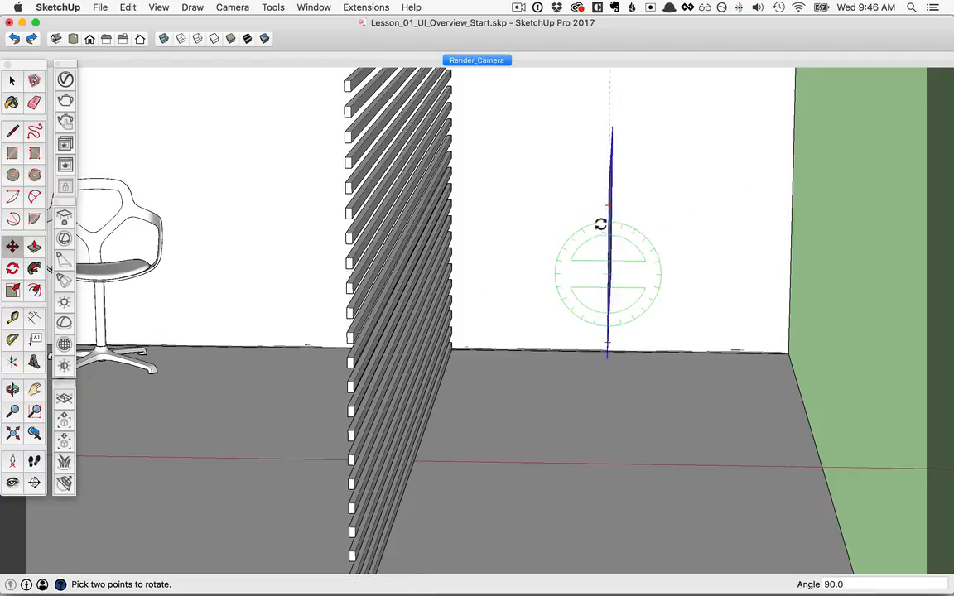
click(604, 223)
key(m)
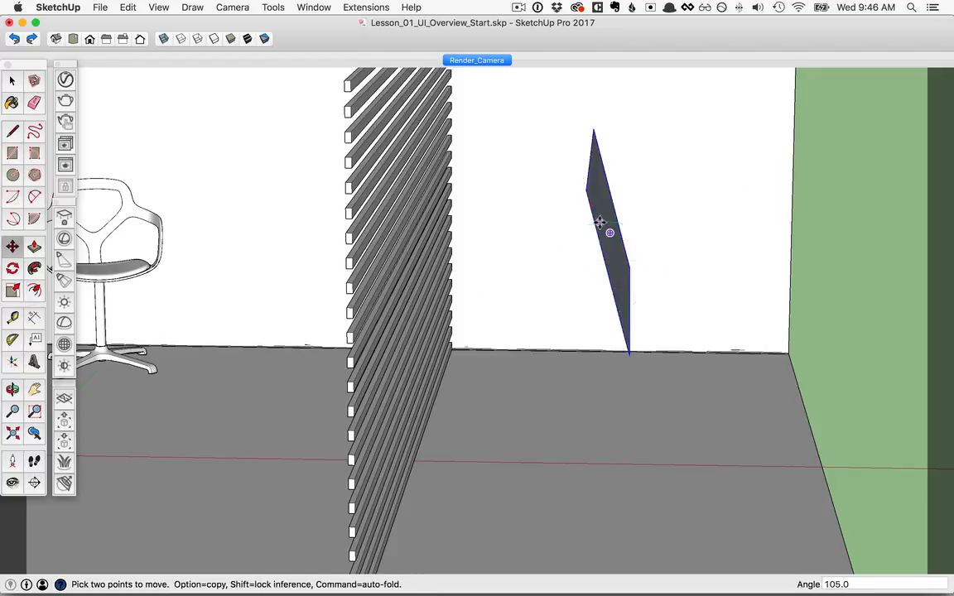
click(475, 61)
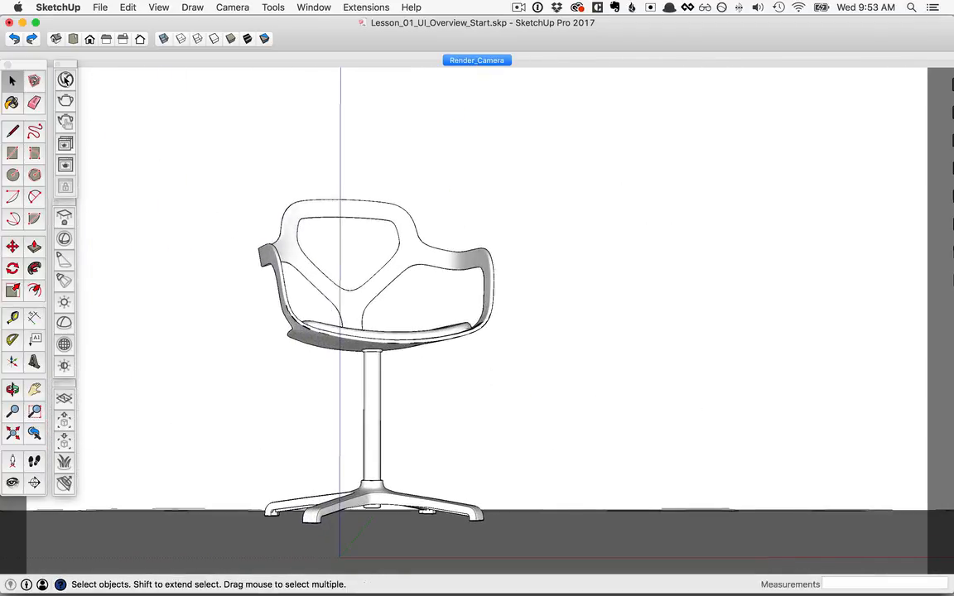
Step: Open the V-Ray Asset Editor and examine its lights, geometry and render settings, including the Renderer options
click(65, 79)
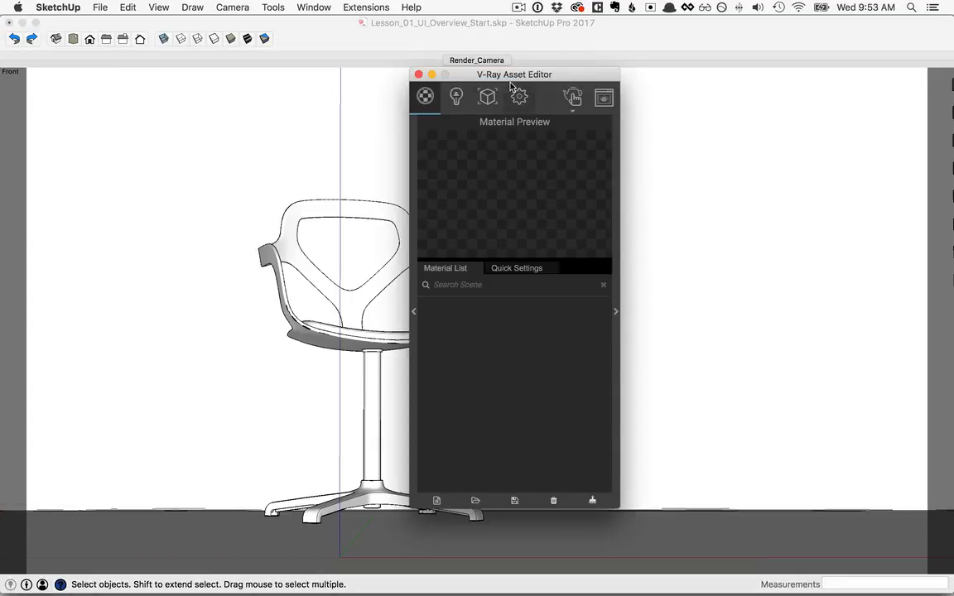
drag(555, 77, 370, 94)
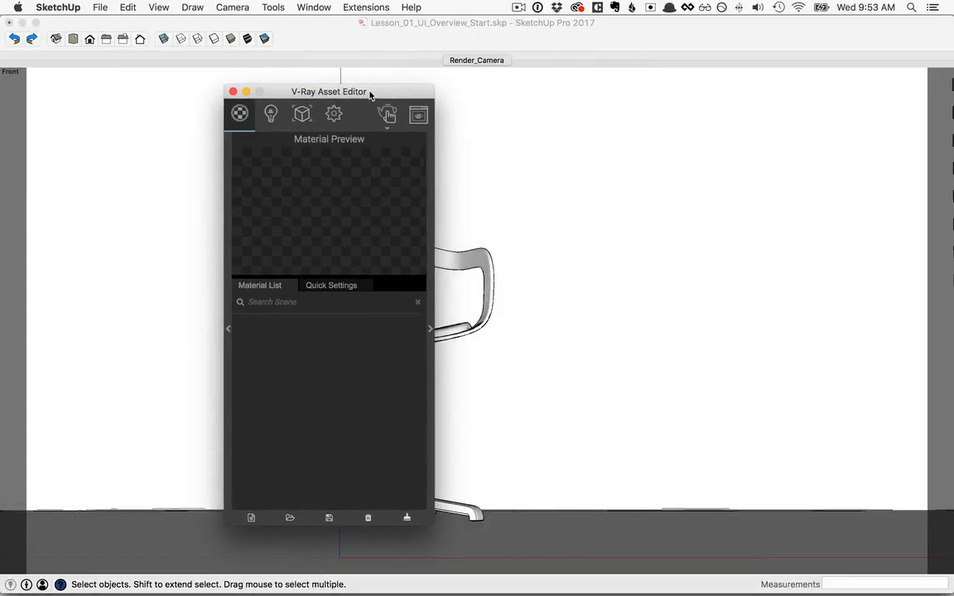
click(272, 118)
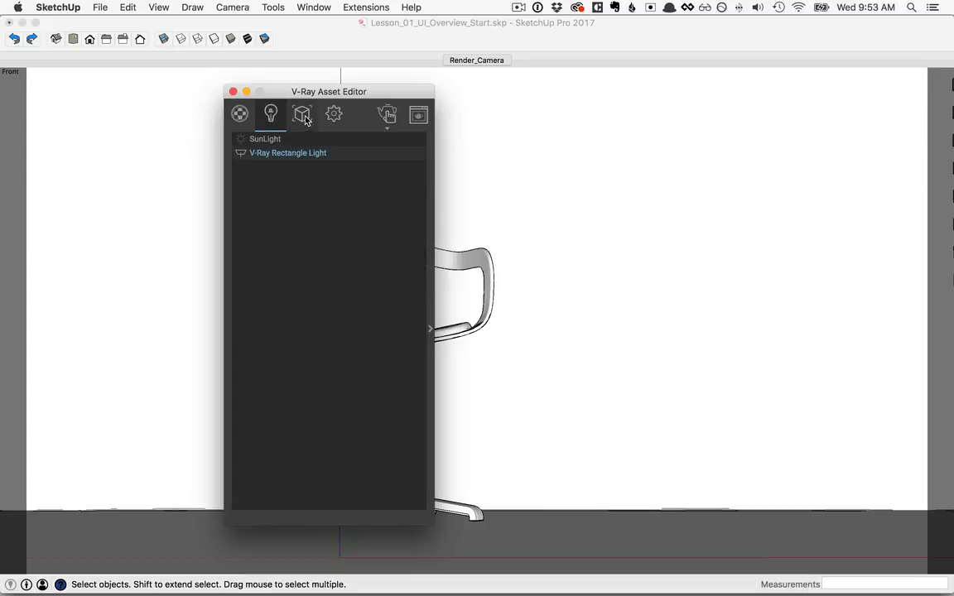
click(303, 117)
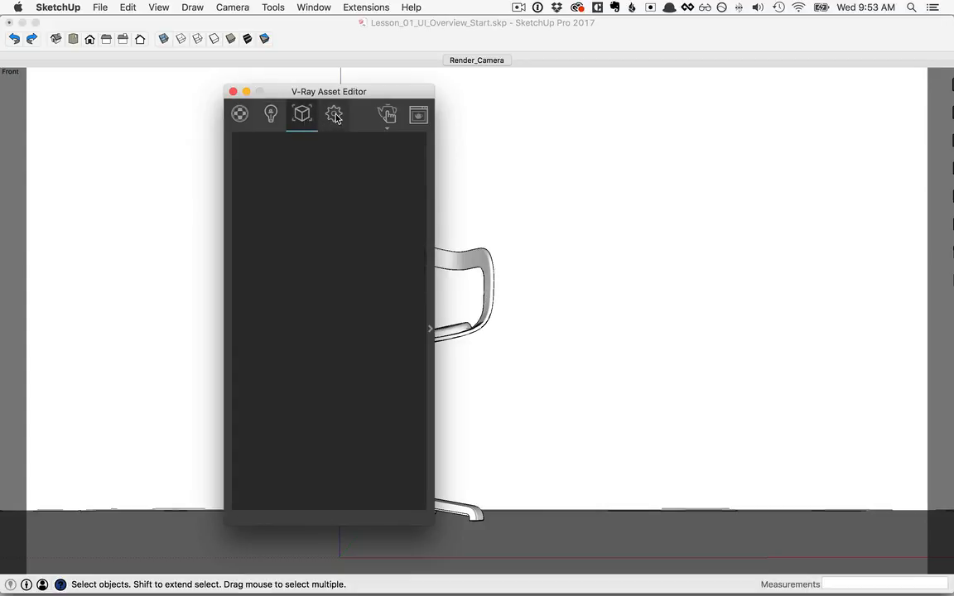
click(336, 118)
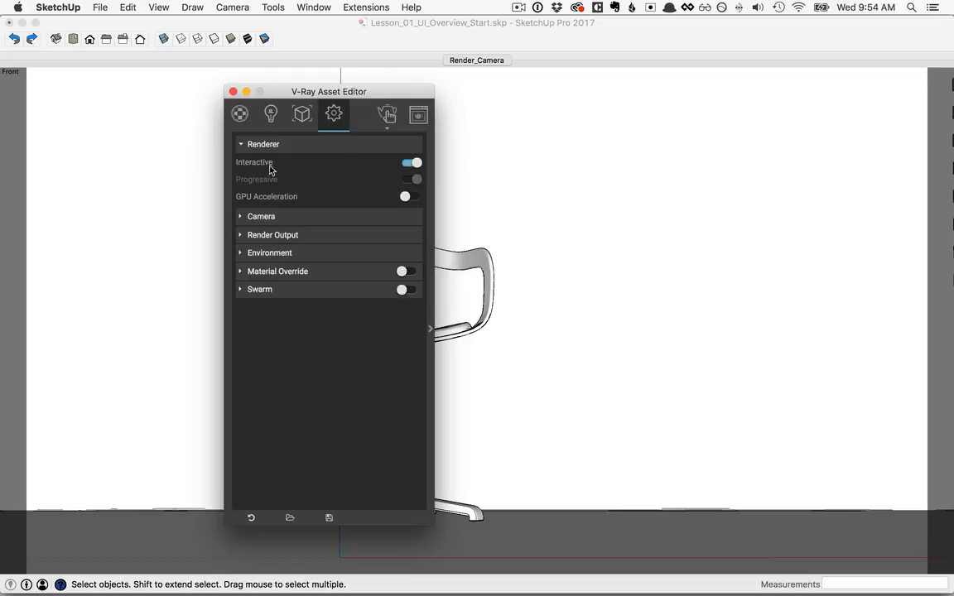
click(243, 145)
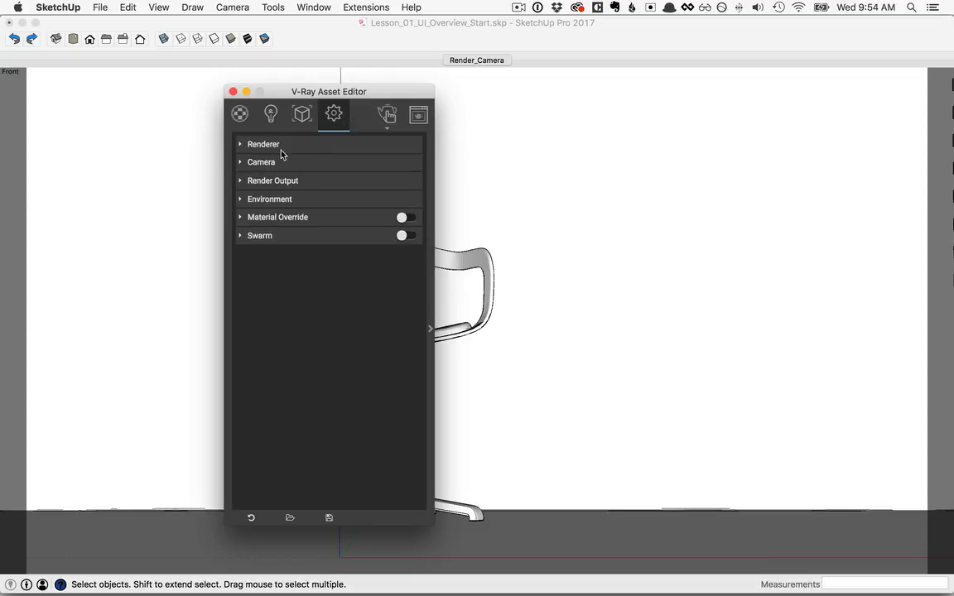
click(243, 144)
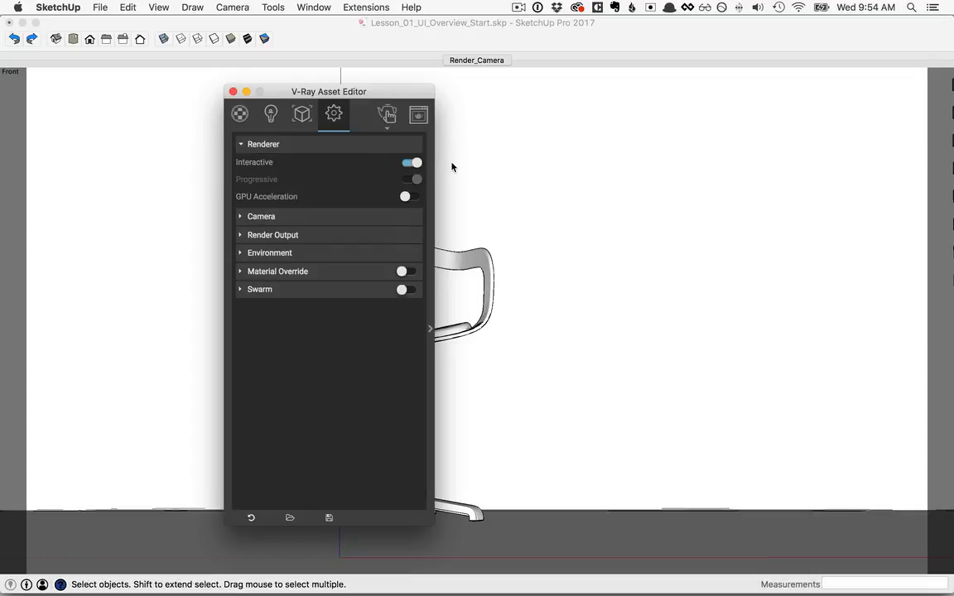
Step: Start an interactive render, minimise the progress window and place the frame buffer over the middle of the model
click(387, 118)
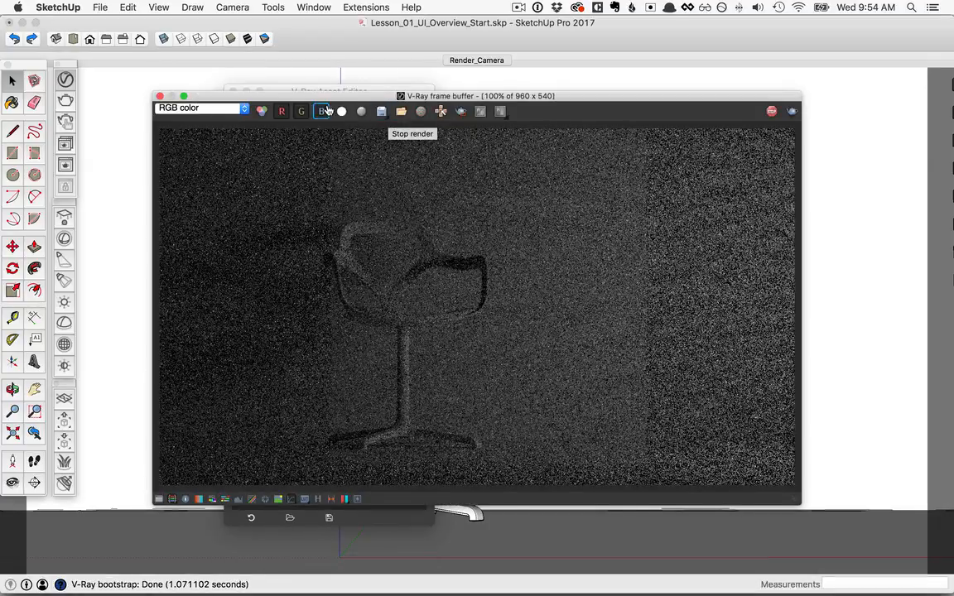
drag(340, 98, 370, 301)
click(415, 158)
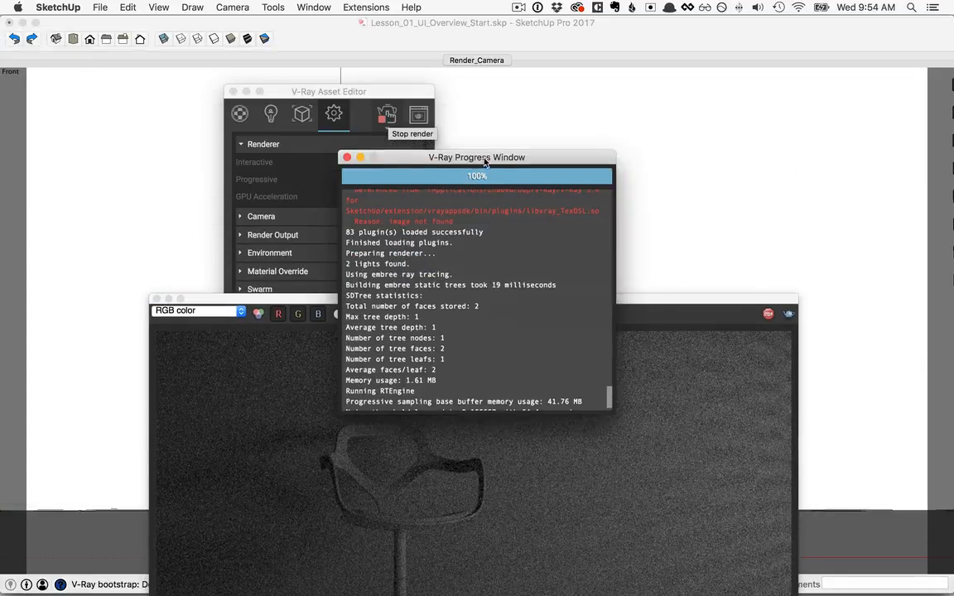
drag(414, 158, 412, 114)
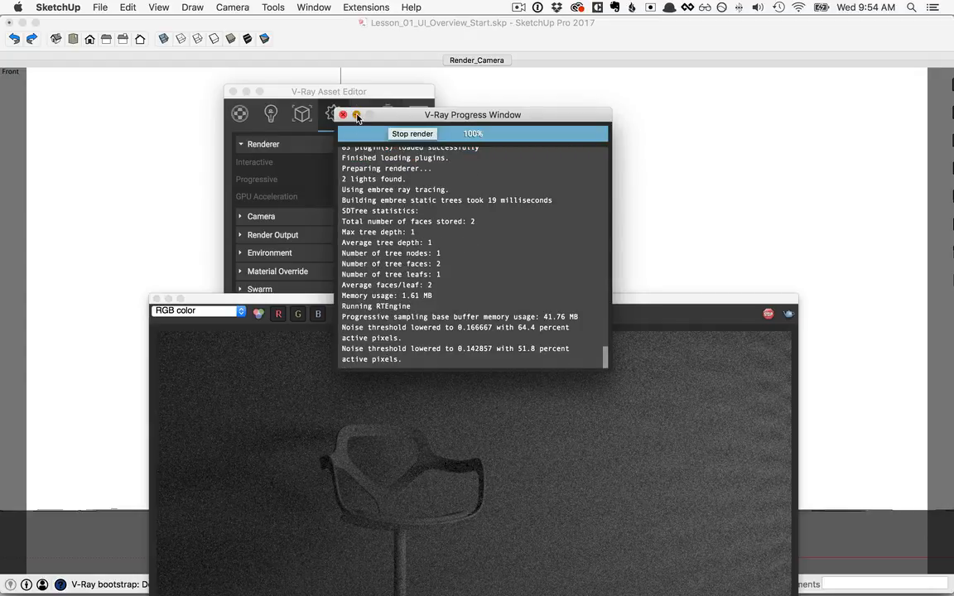
click(357, 115)
mouse_move(466, 301)
mouse_down()
mouse_move(493, 141)
mouse_move(481, 106)
mouse_up()
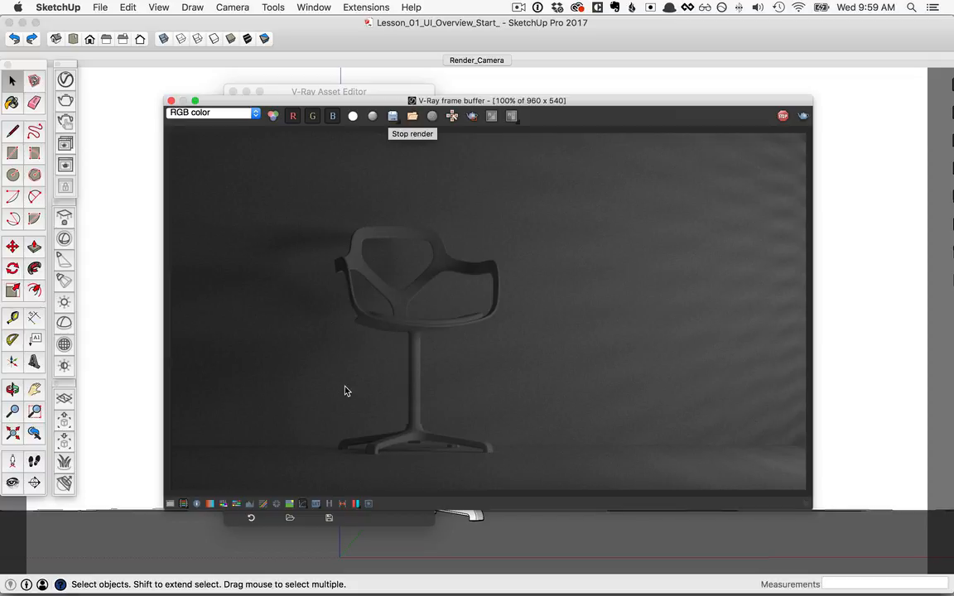
Step: Show the rectangle light's parameters in the Asset Editor, set its intensity to 100 and view the updated render
click(326, 89)
drag(326, 89, 273, 93)
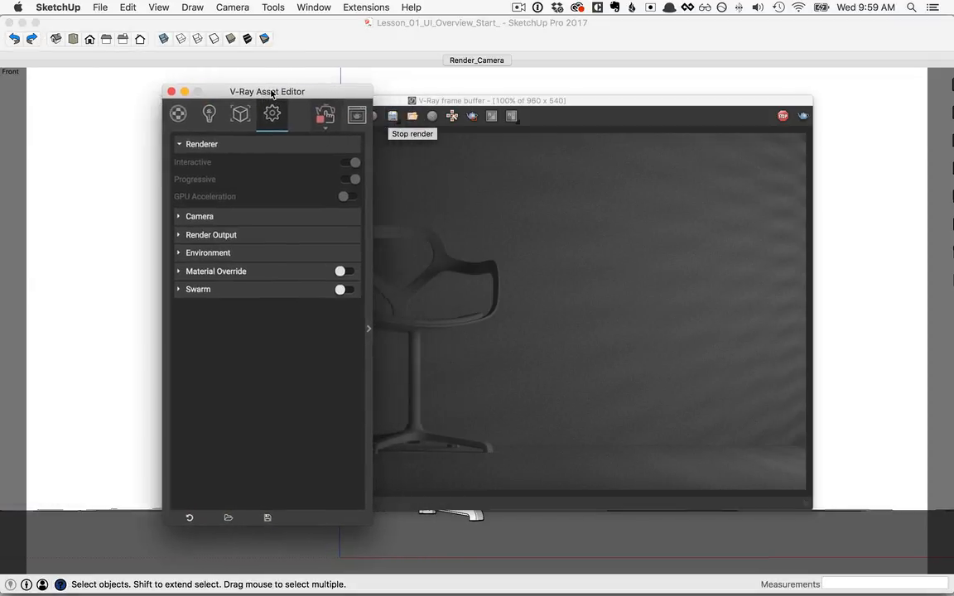
click(209, 116)
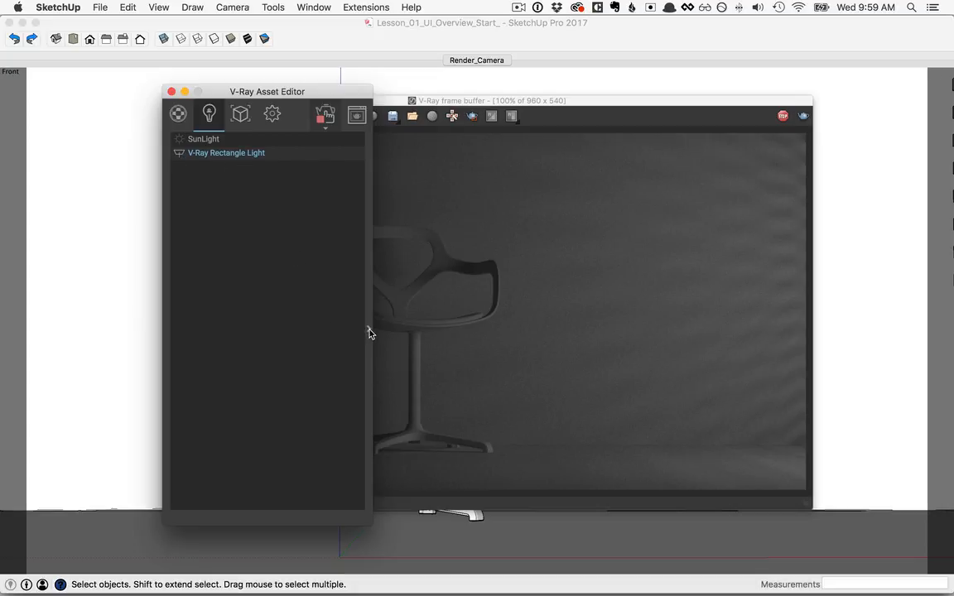
click(370, 331)
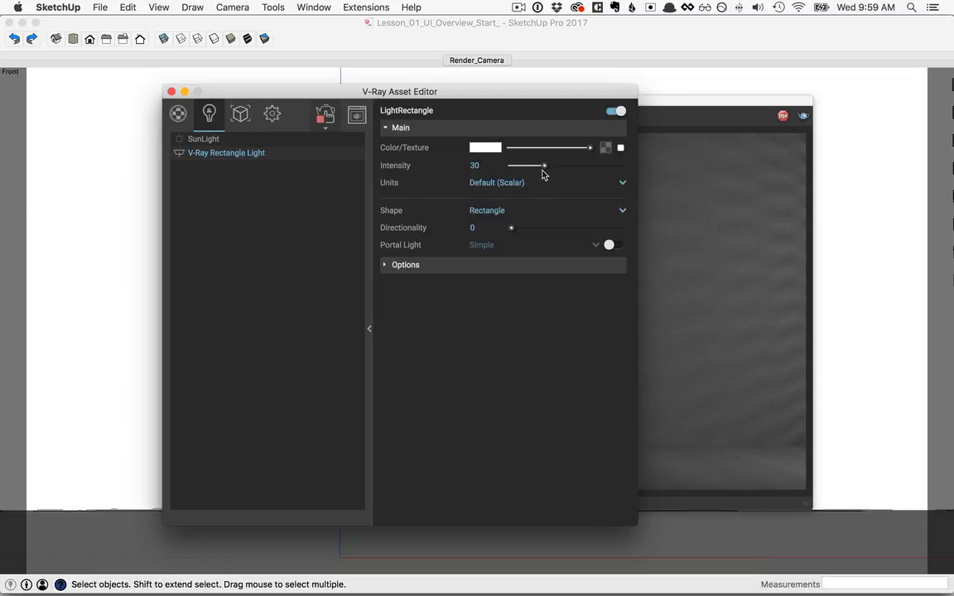
drag(543, 170, 625, 171)
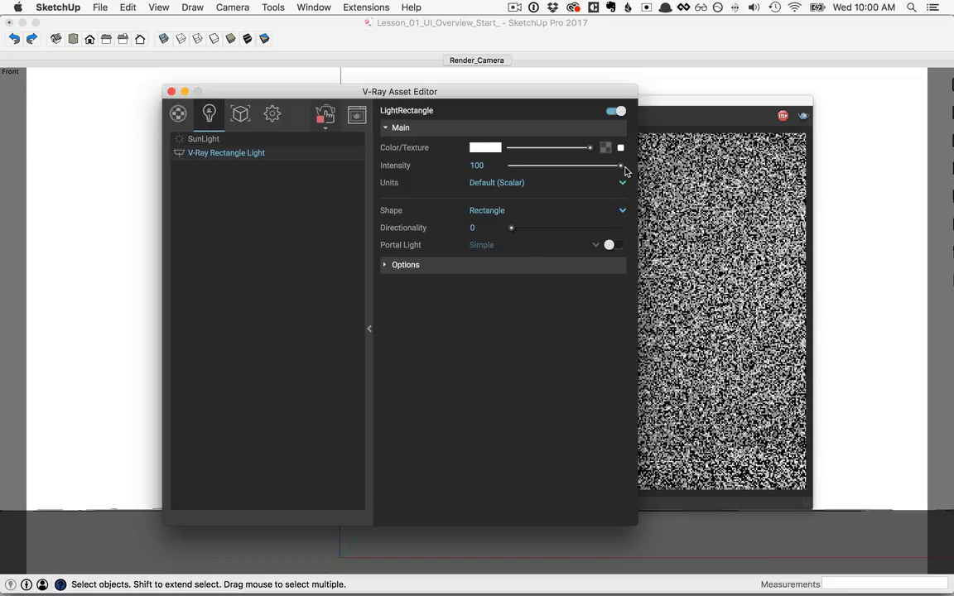
click(670, 103)
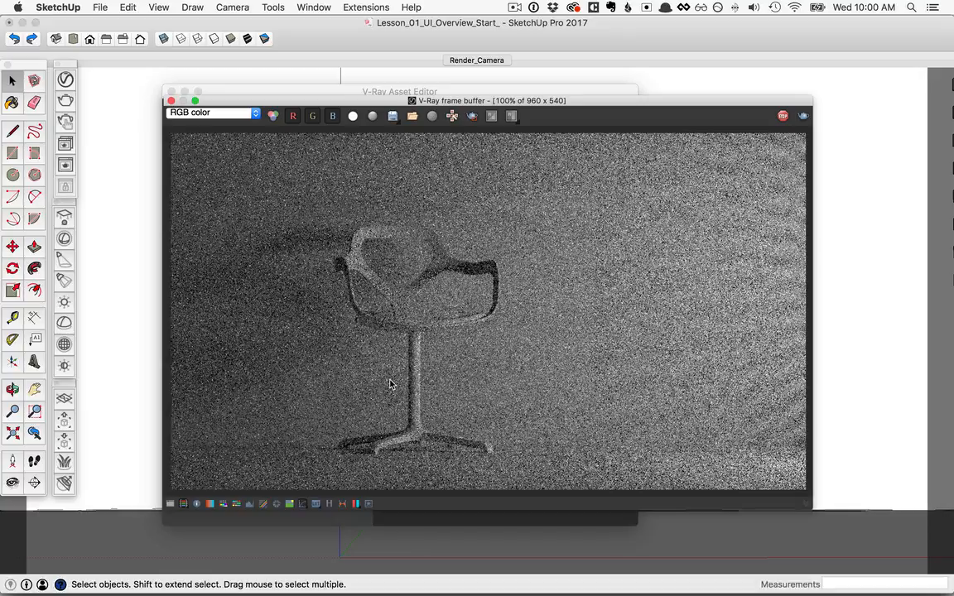
Step: Set the rectangle light's intensity to 400, check the render in the frame buffer and return to the light's settings
click(425, 91)
mouse_move(425, 91)
mouse_down()
mouse_move(439, 92)
mouse_move(180, 141)
mouse_move(425, 101)
mouse_up()
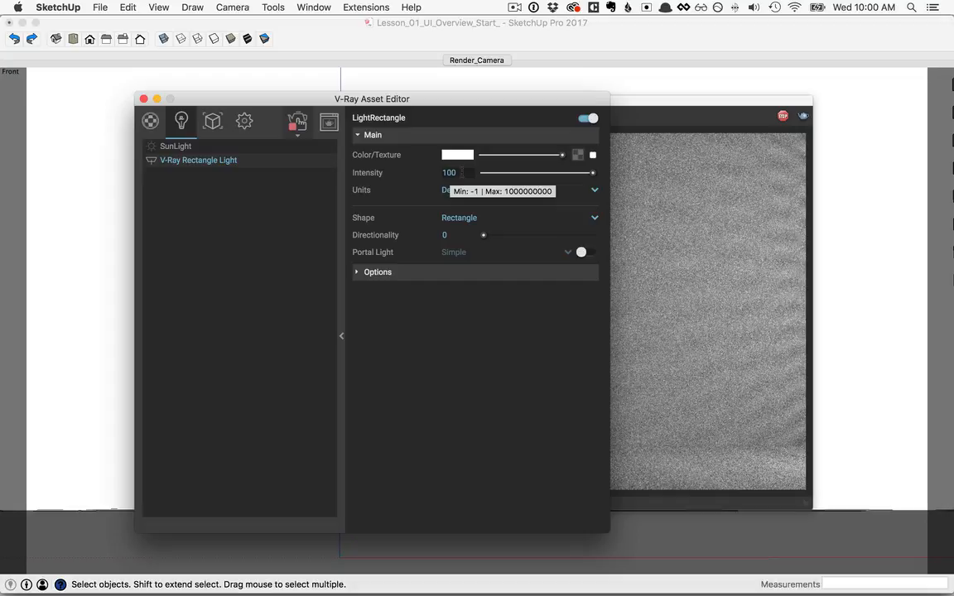
drag(455, 173, 432, 174)
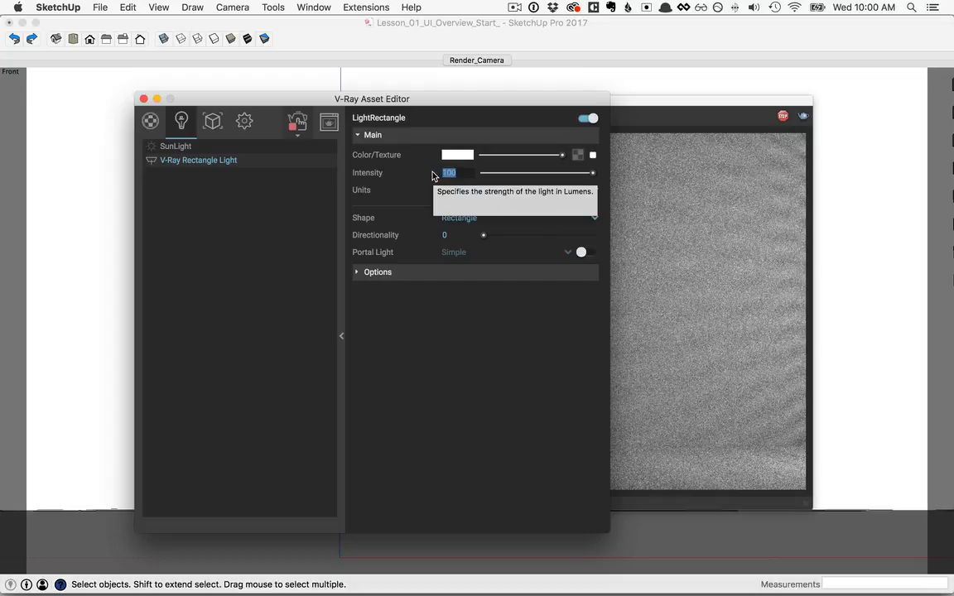
text(40)
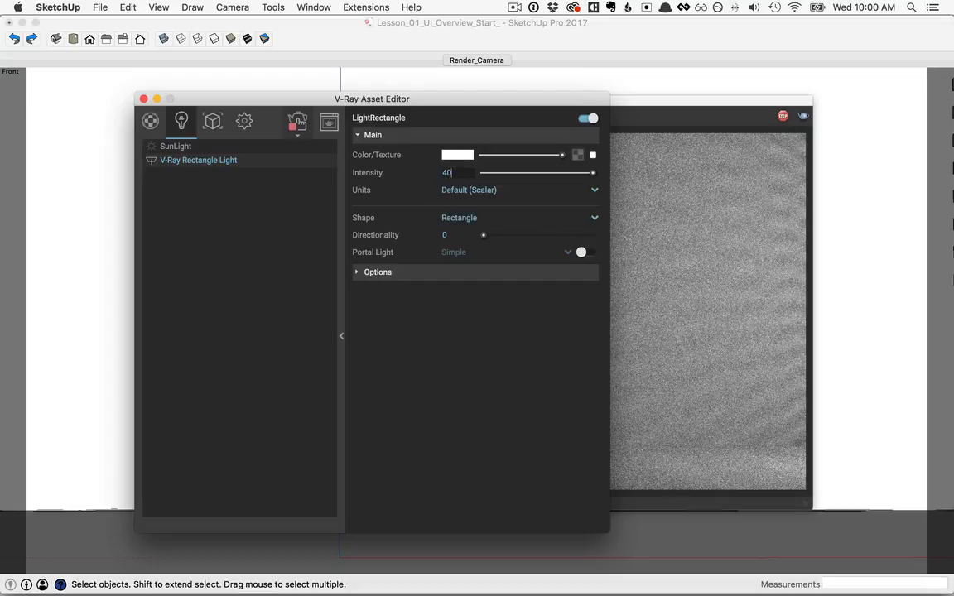
text(0)
key(Return)
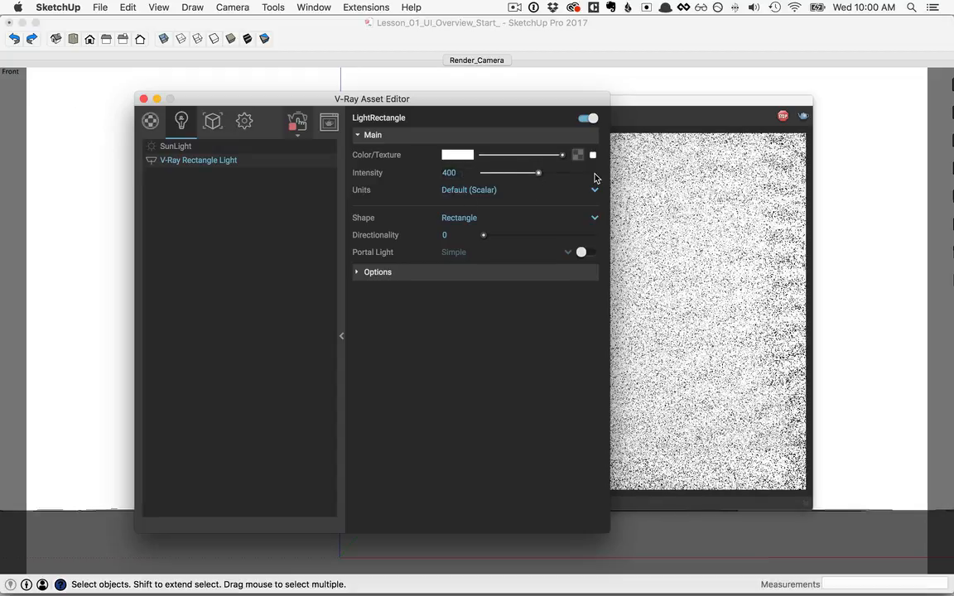
click(656, 98)
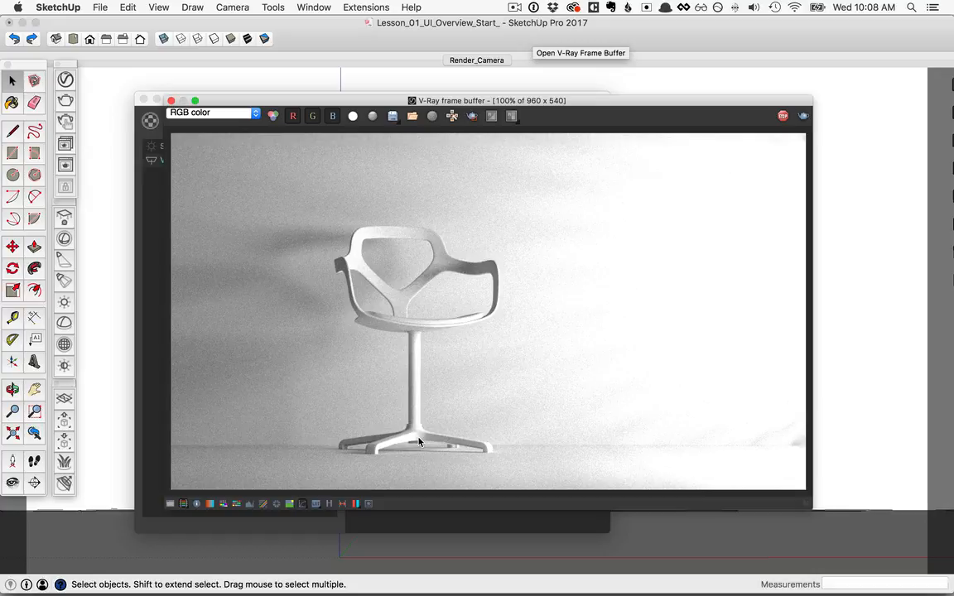
click(150, 308)
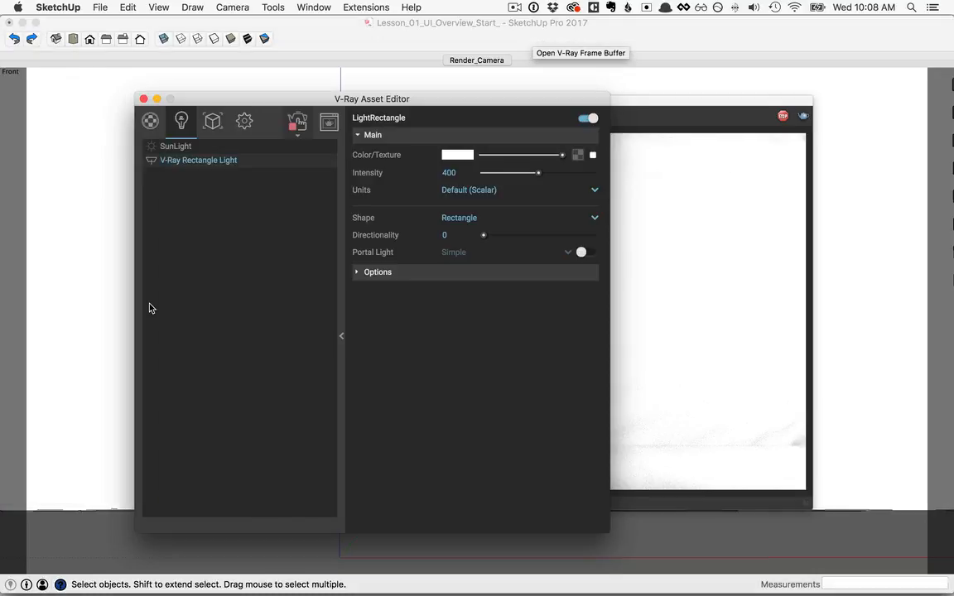
Step: Collapse the light's settings, switch to the scene's materials and create a new Generic V-Ray material
click(341, 340)
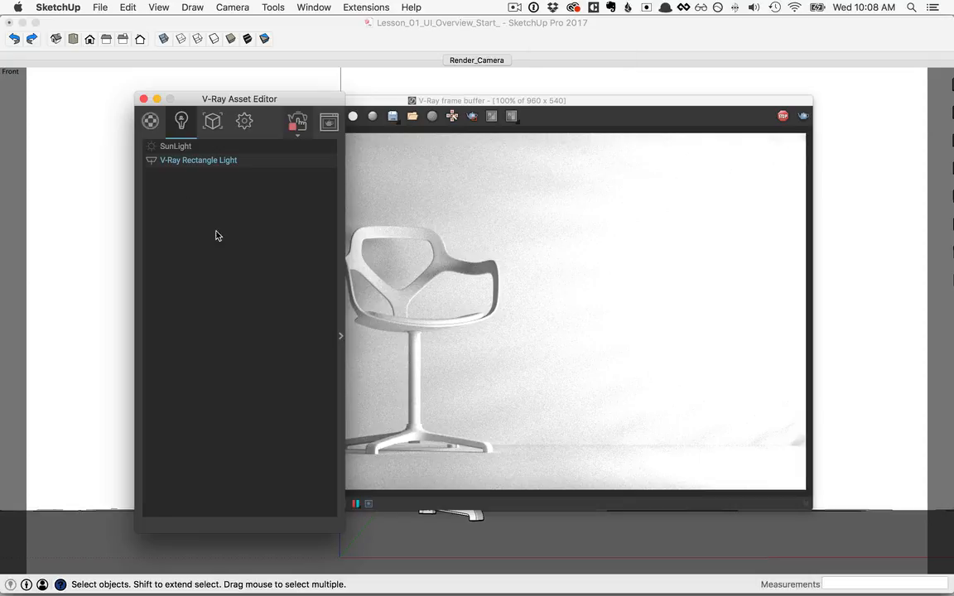
click(151, 122)
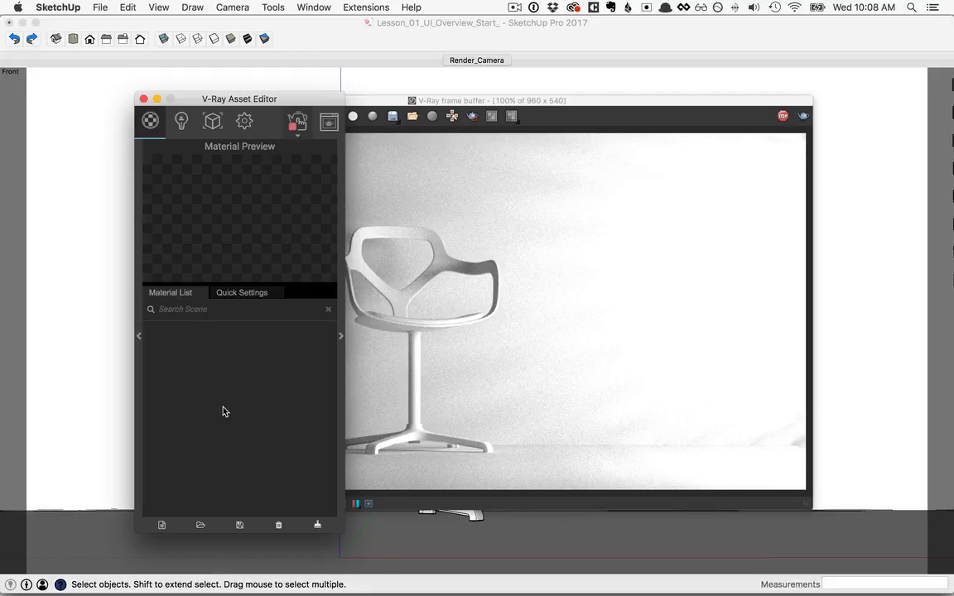
click(162, 526)
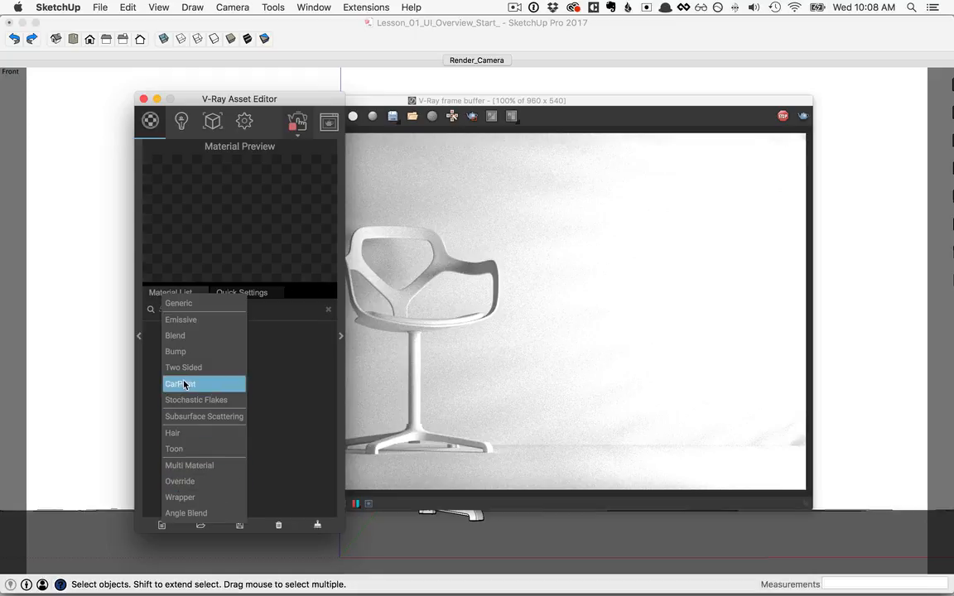
click(177, 305)
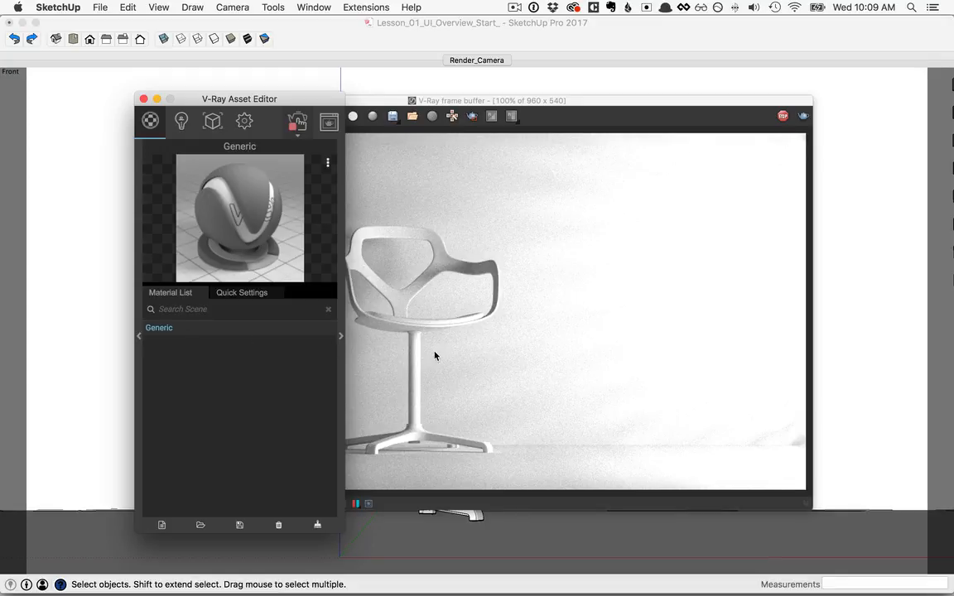
Step: Select the Chair group in the Outliner and apply the Generic material to it
click(314, 6)
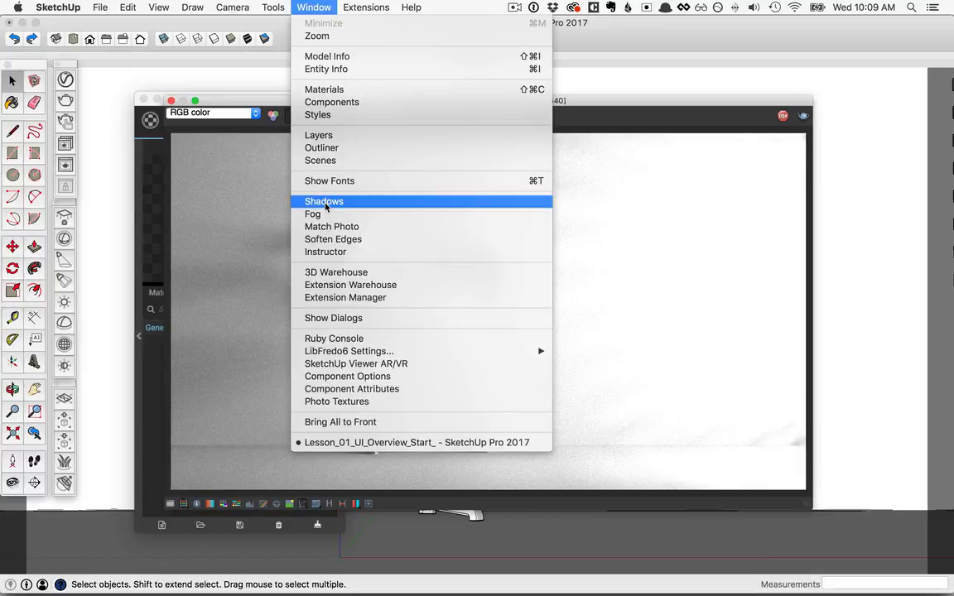
click(323, 147)
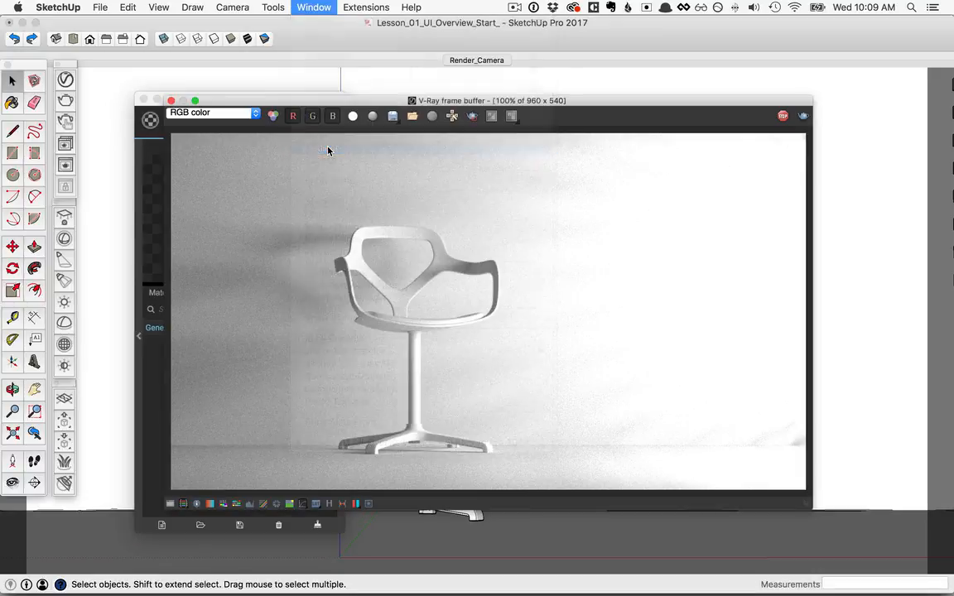
click(709, 185)
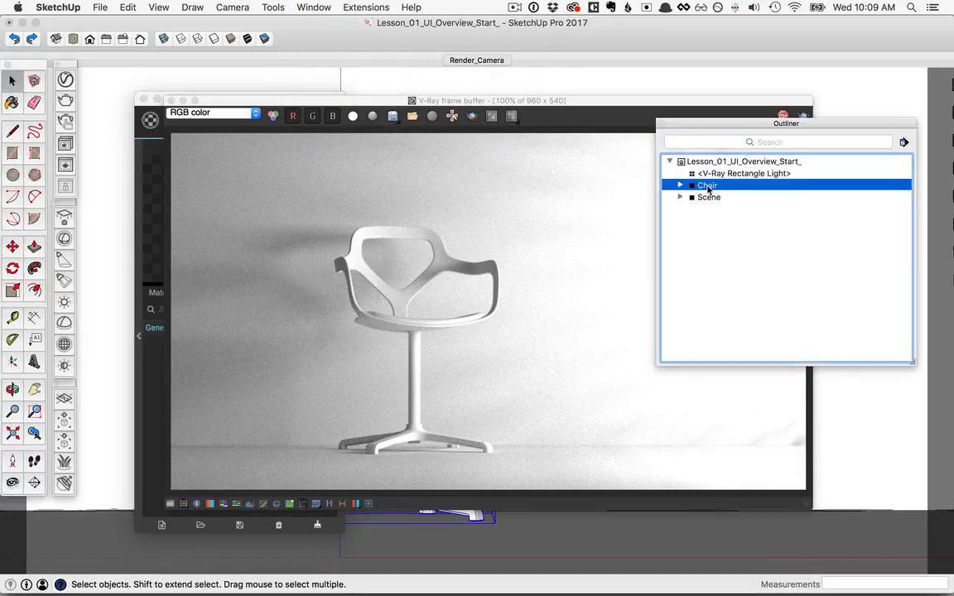
click(154, 364)
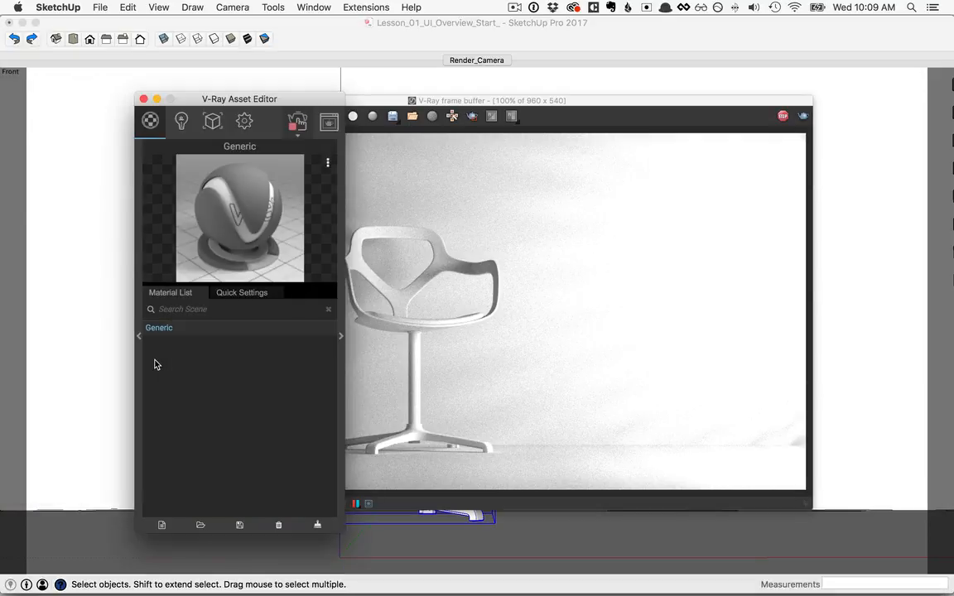
right_click(169, 330)
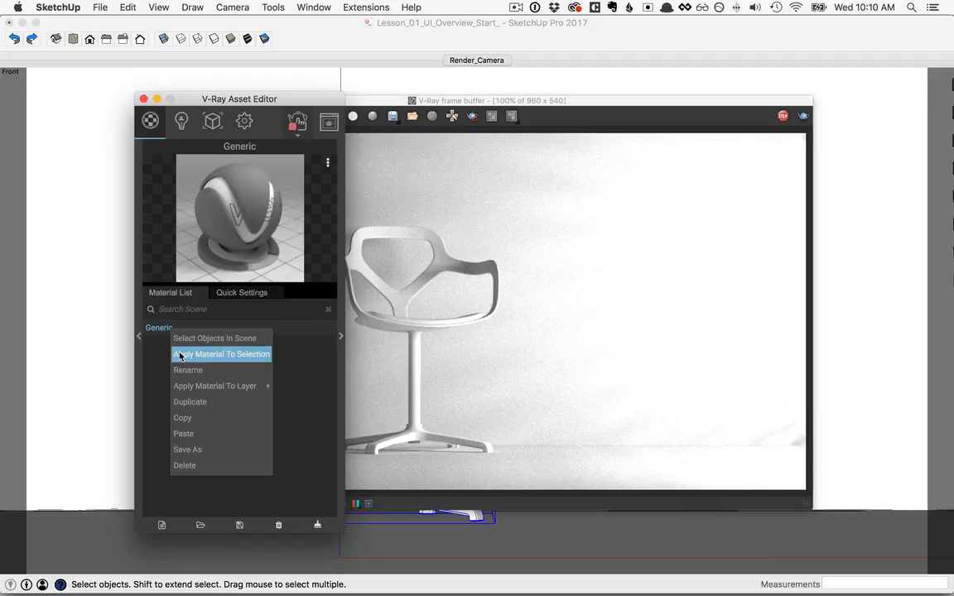
click(221, 354)
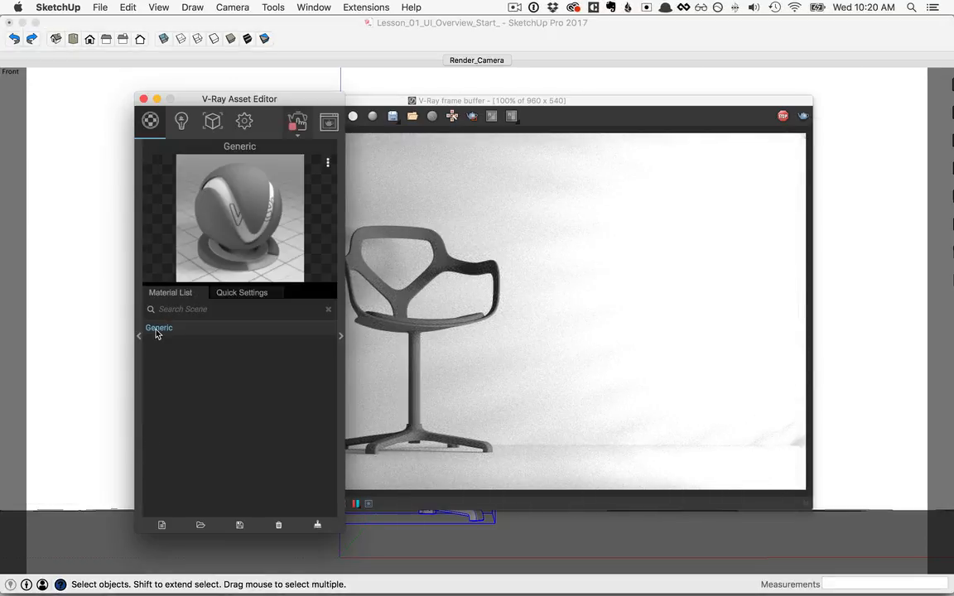
Step: Lighten the Generic material's diffuse color to a light grey in its quick settings and return to the material list
click(236, 296)
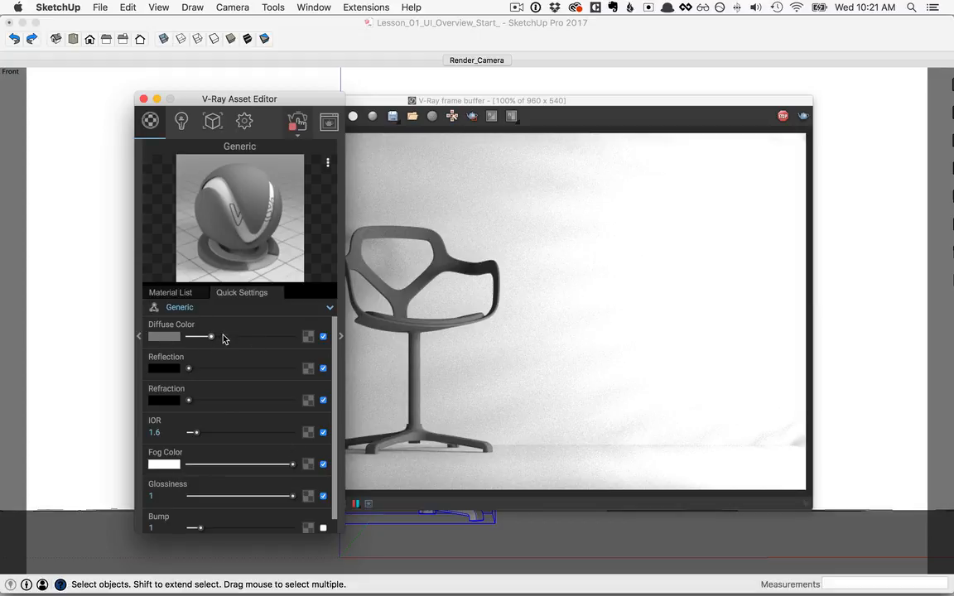
drag(211, 337, 252, 337)
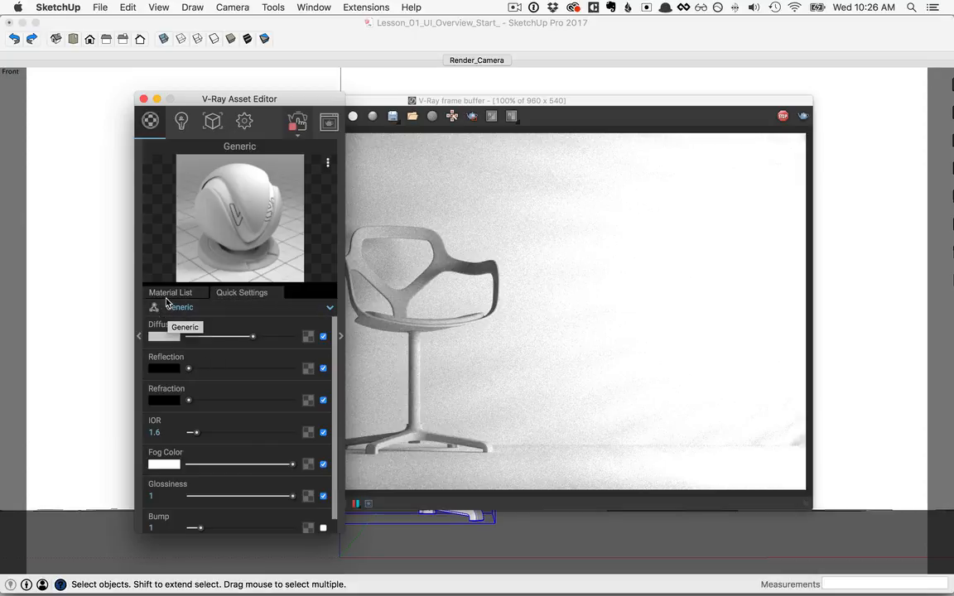
click(159, 293)
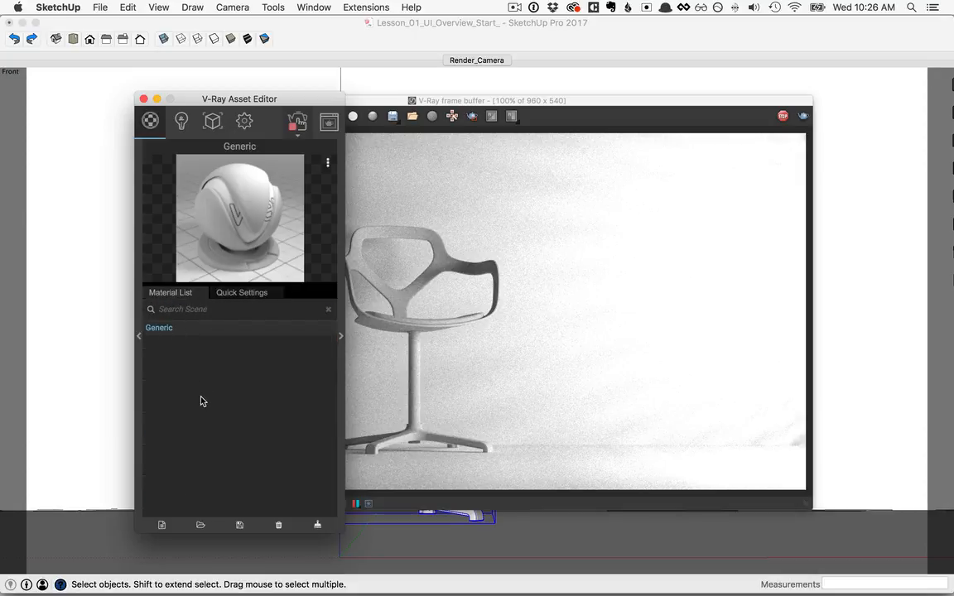
Step: Expand the V-Ray material library, look through Carpaint and Ceramic & Porcelain, and show the last materials of the Concrete category
drag(263, 101, 432, 103)
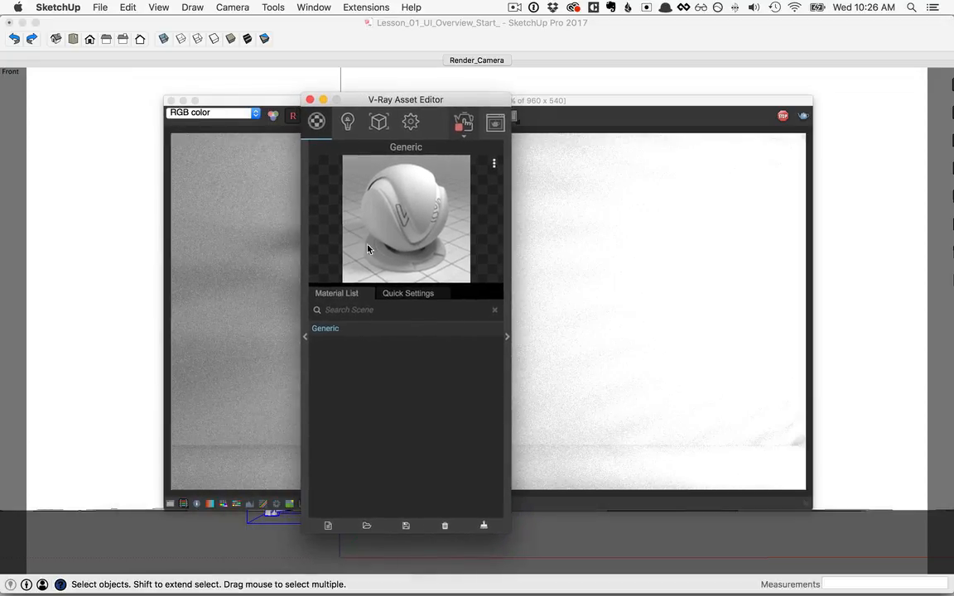
click(305, 337)
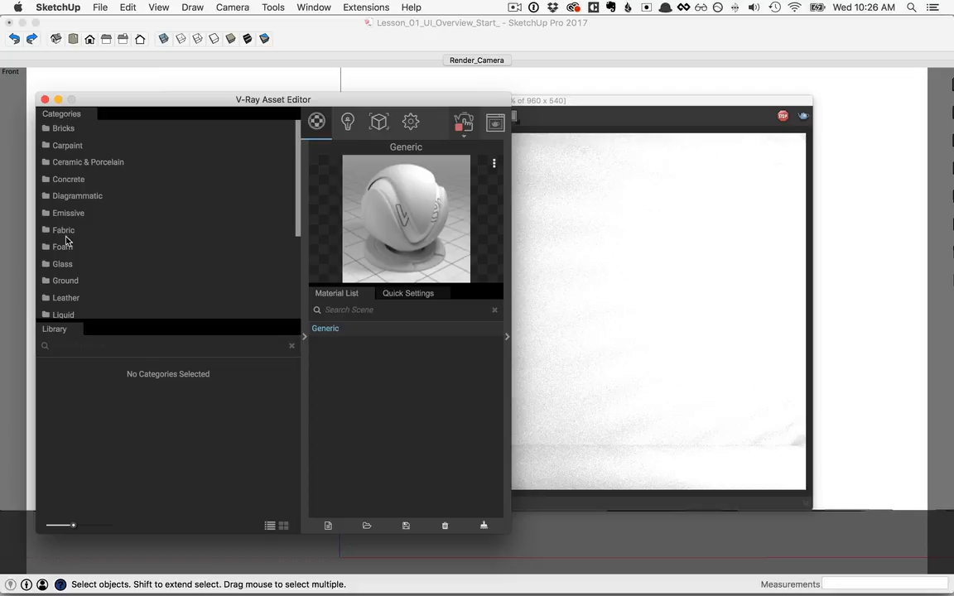
click(67, 146)
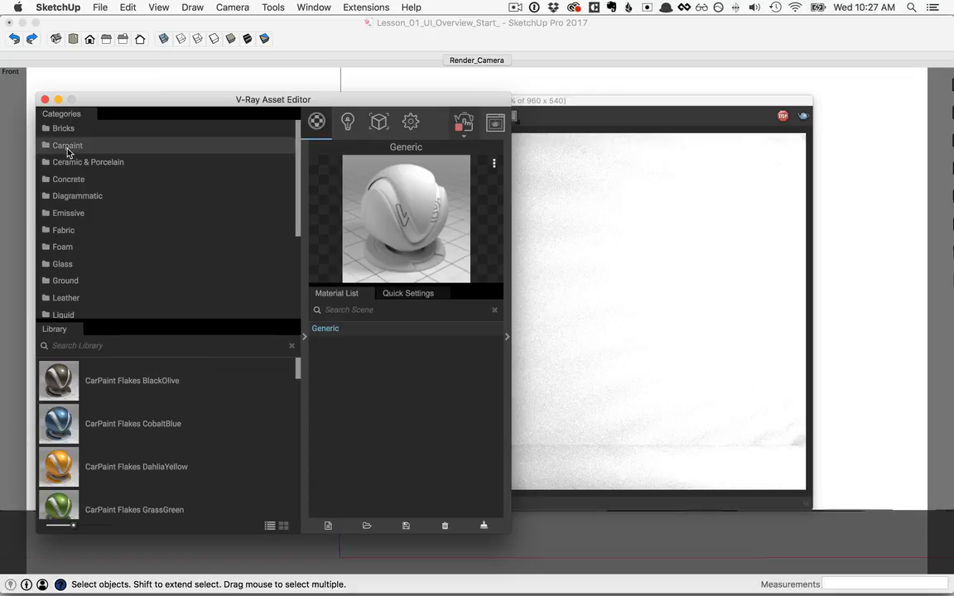
click(71, 166)
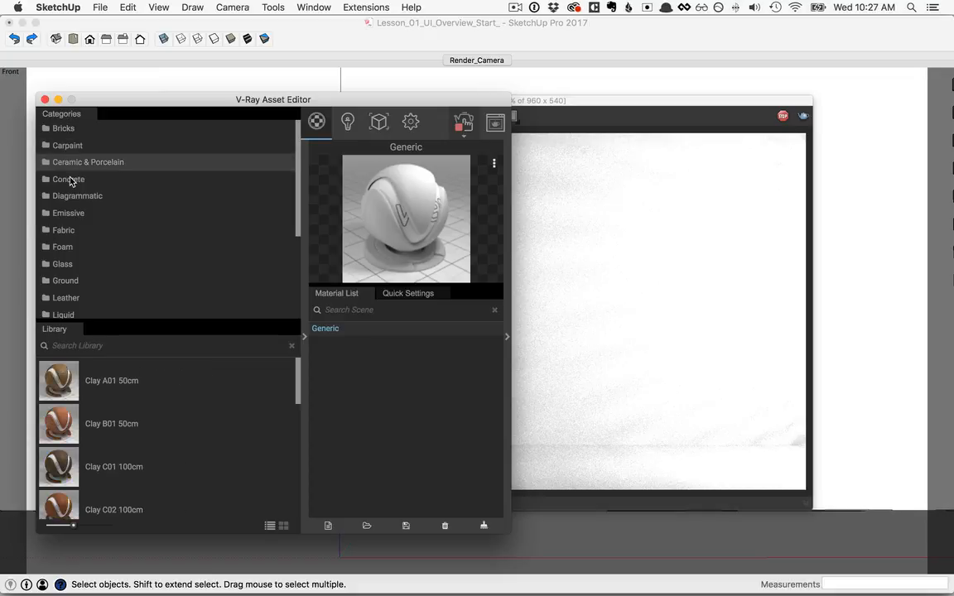
click(72, 181)
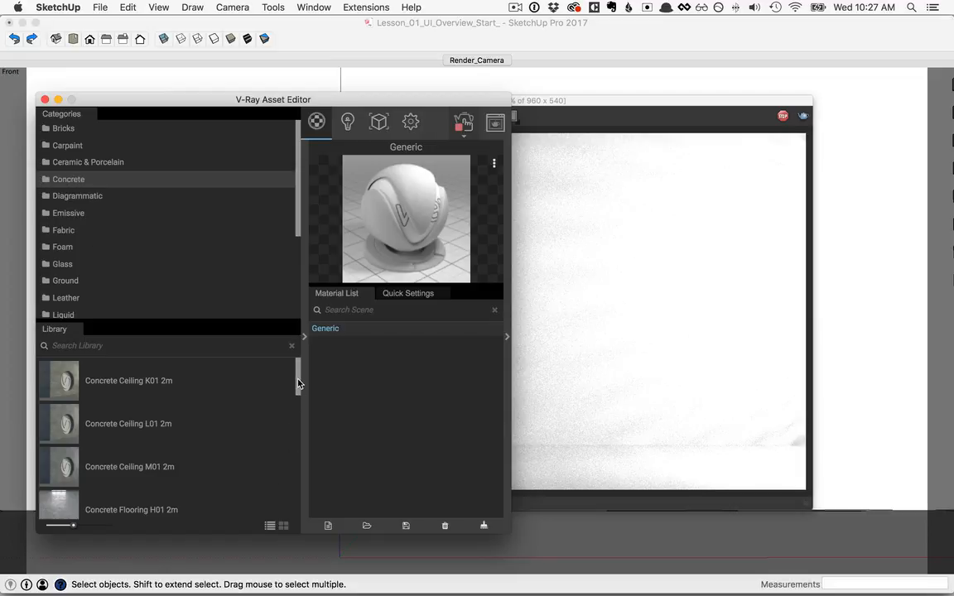
drag(295, 382, 294, 526)
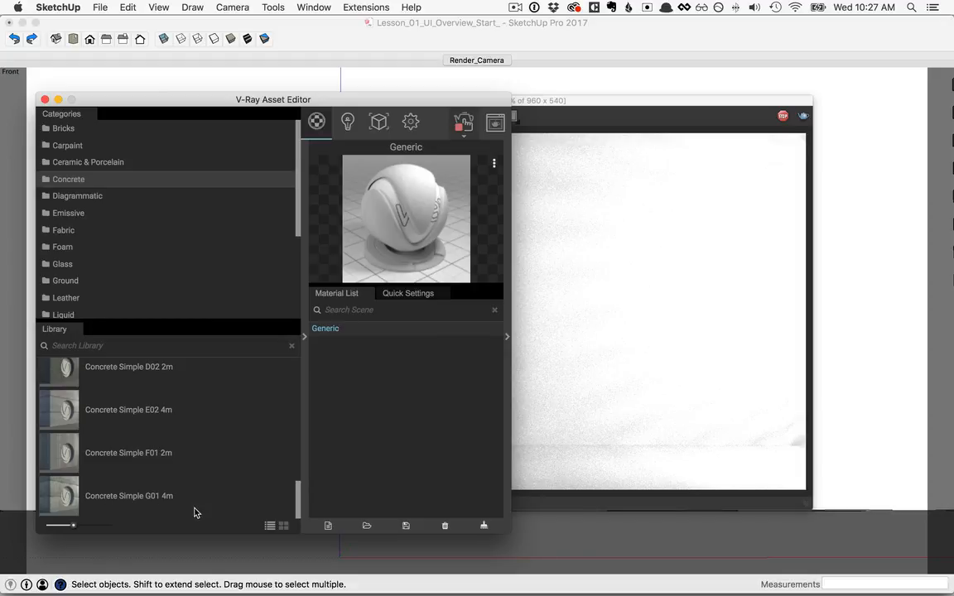
Step: Select the Wall group inside Scene, add Concrete Simple G01 4m to the scene's materials, apply it to the wall and check the render
click(577, 38)
click(830, 145)
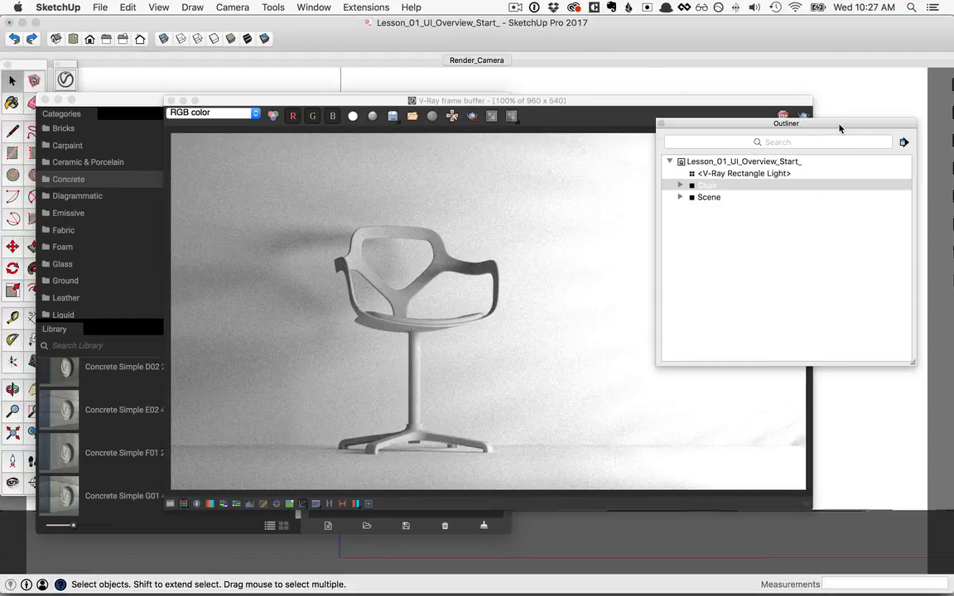
click(680, 197)
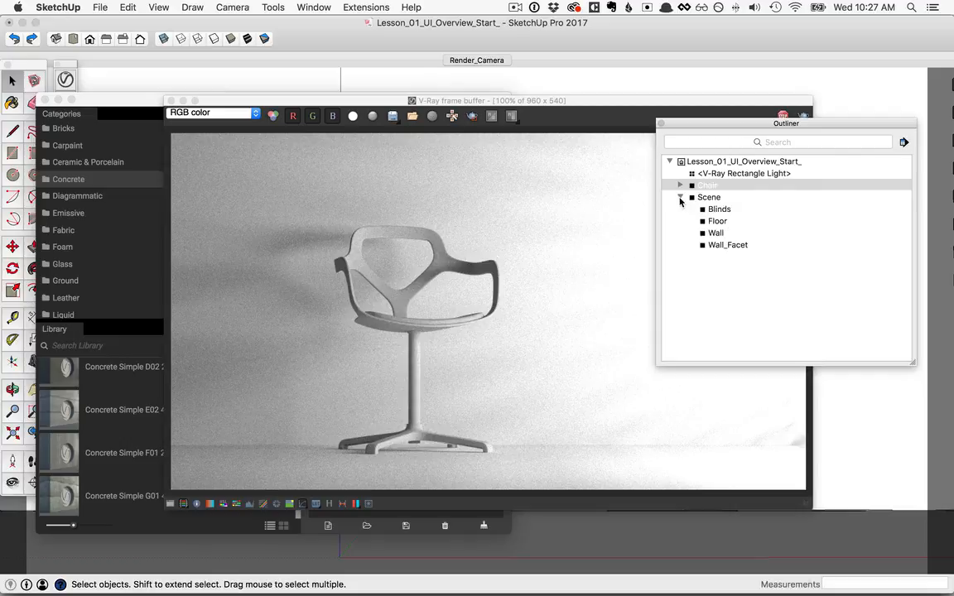
click(717, 233)
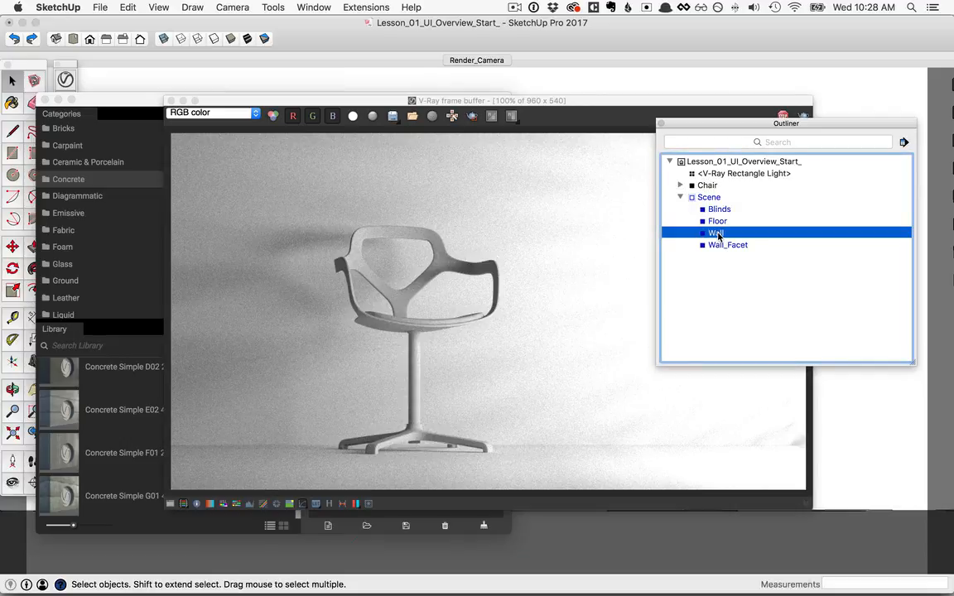
click(137, 101)
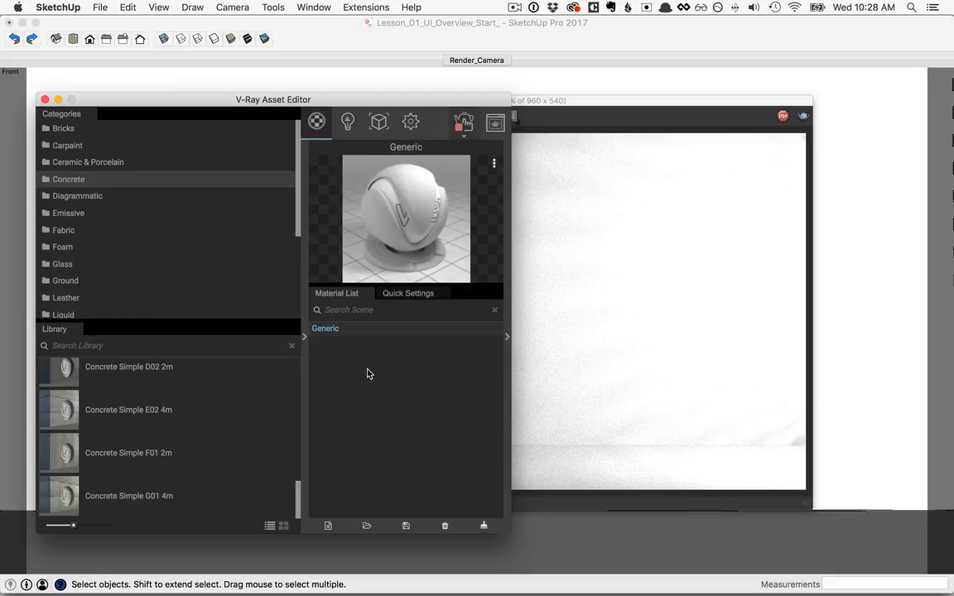
drag(72, 496, 355, 339)
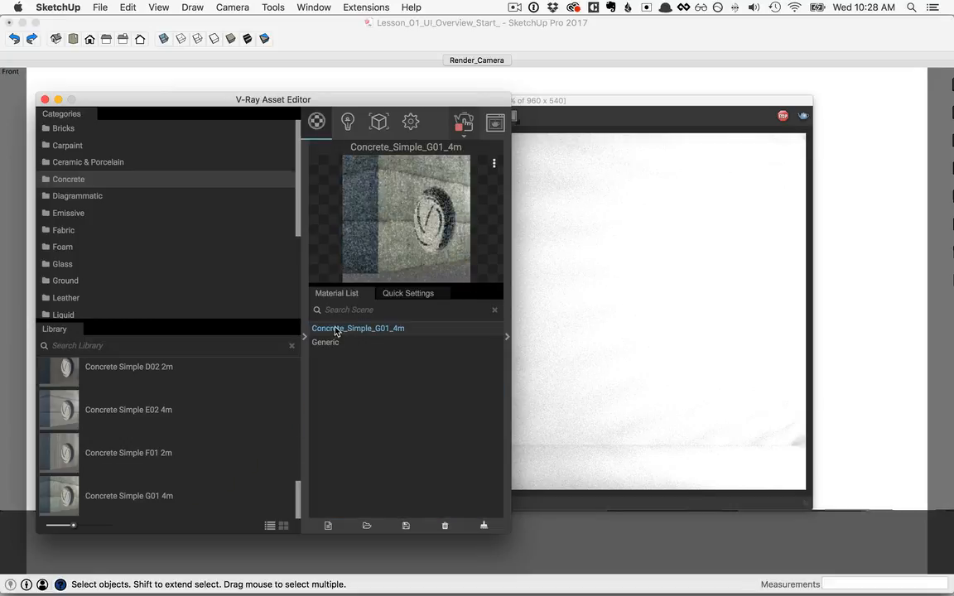
right_click(340, 332)
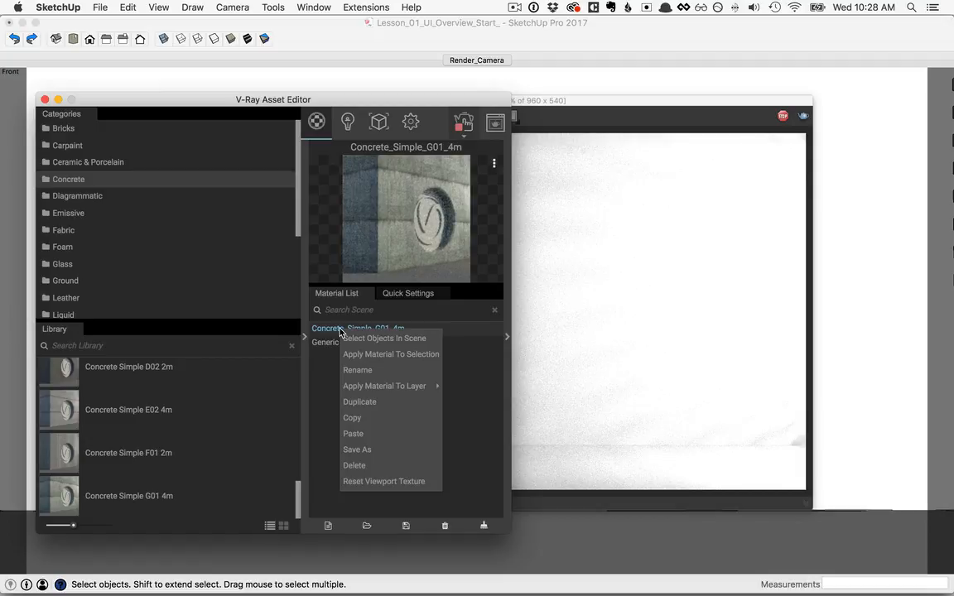
click(398, 360)
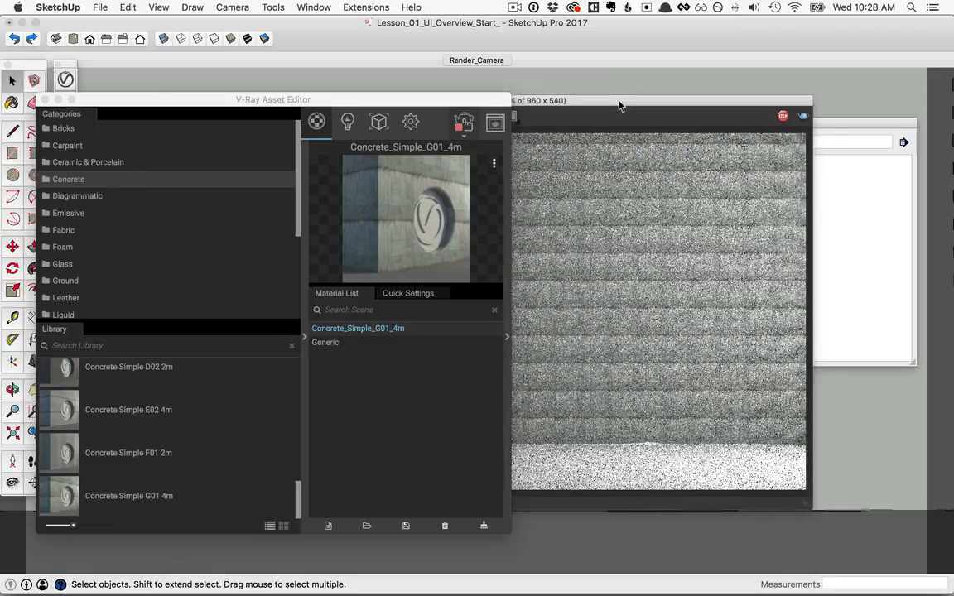
click(620, 105)
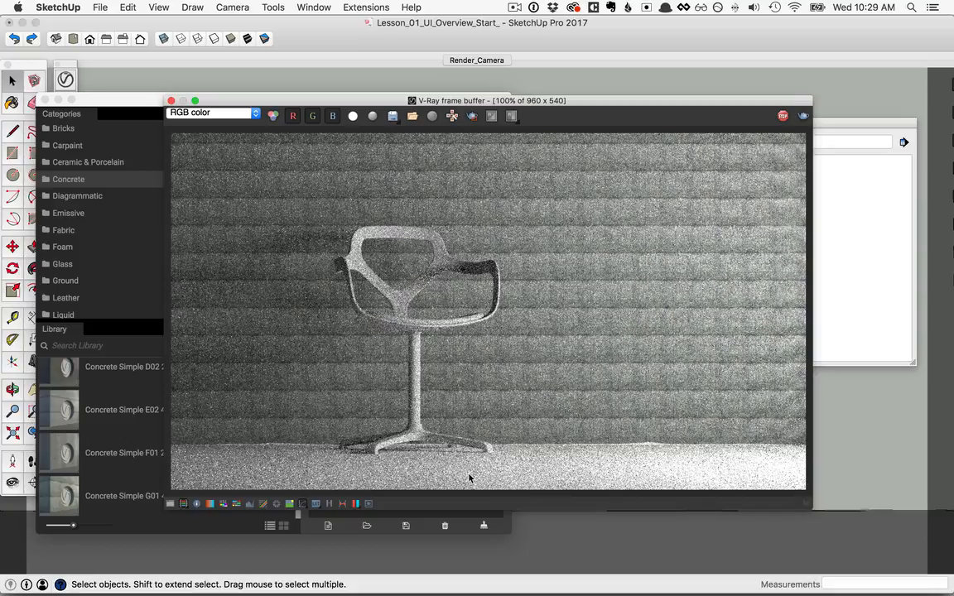
click(142, 525)
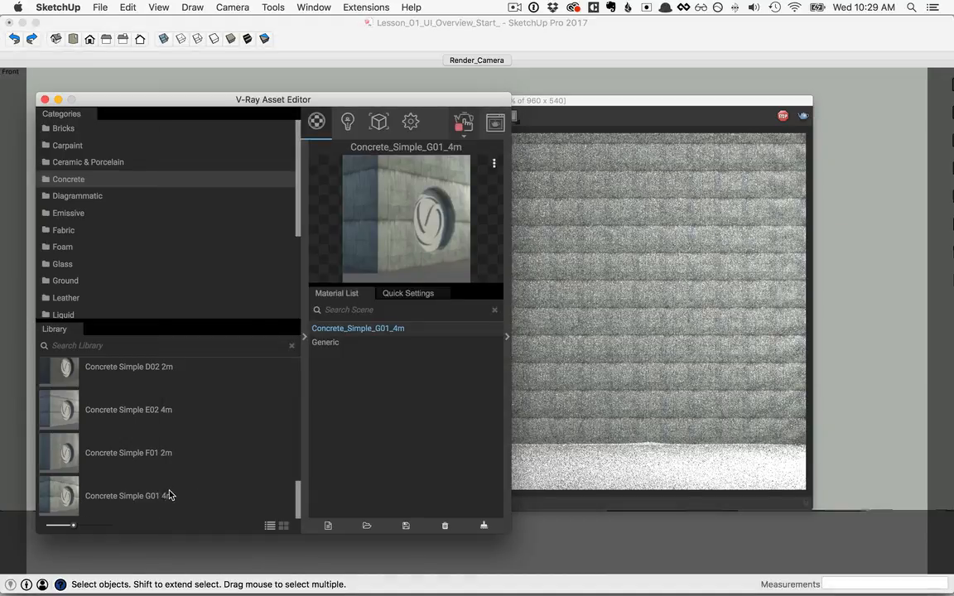
Step: Set the texture width of Concrete_Simple_G01_4m to 4 m in SketchUp's material editor and bring the render to the front
click(460, 44)
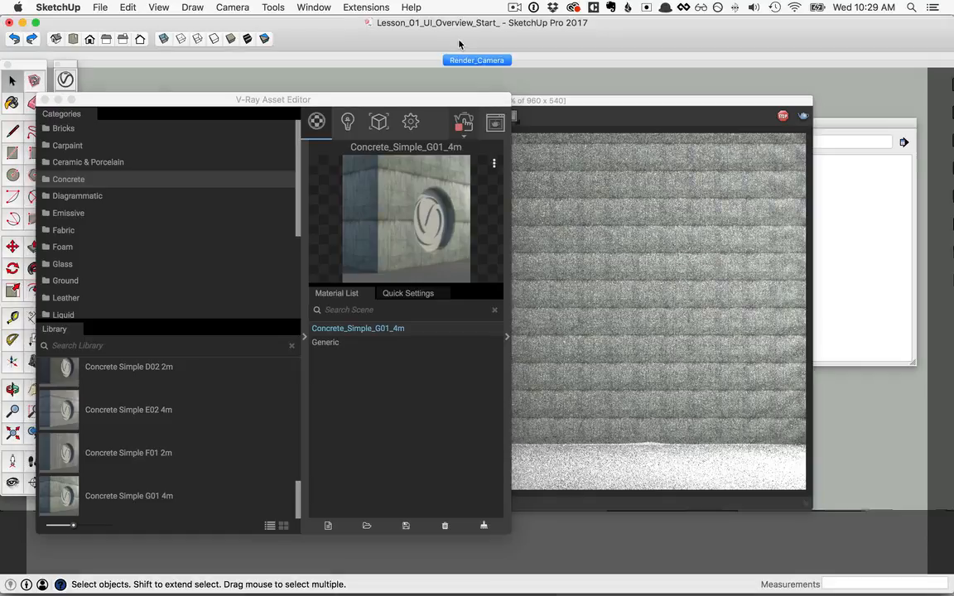
click(13, 102)
drag(809, 104, 654, 72)
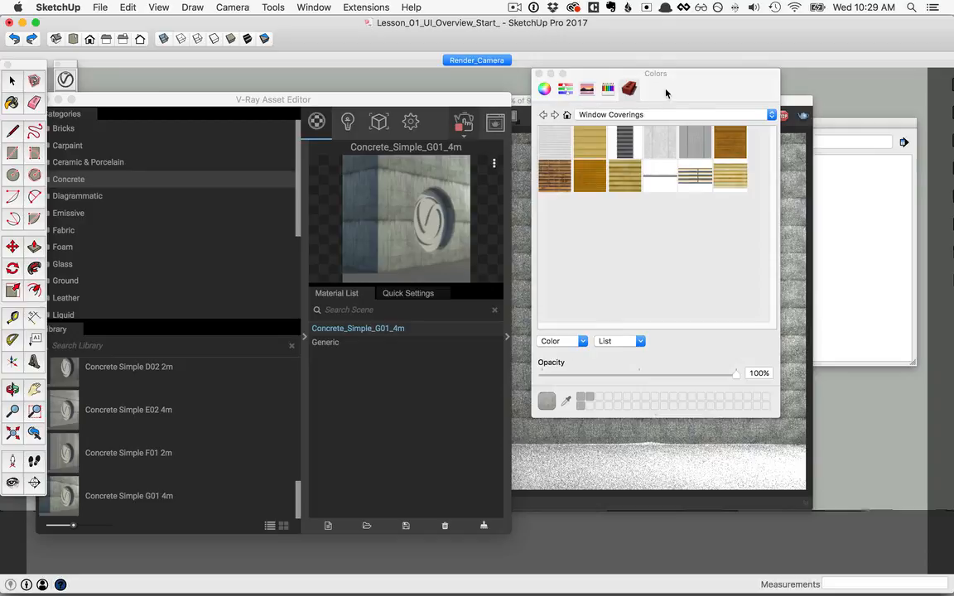
click(567, 116)
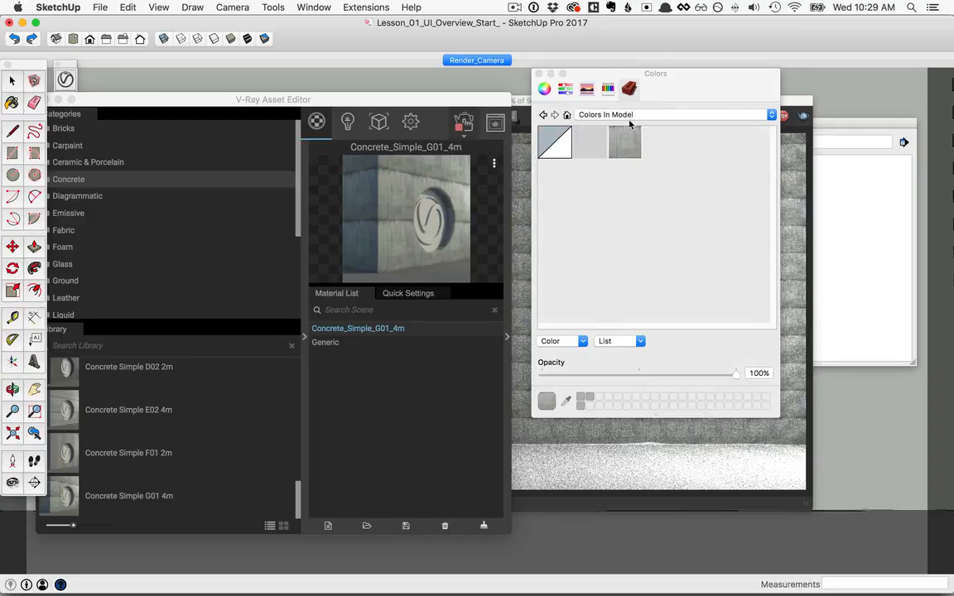
click(627, 147)
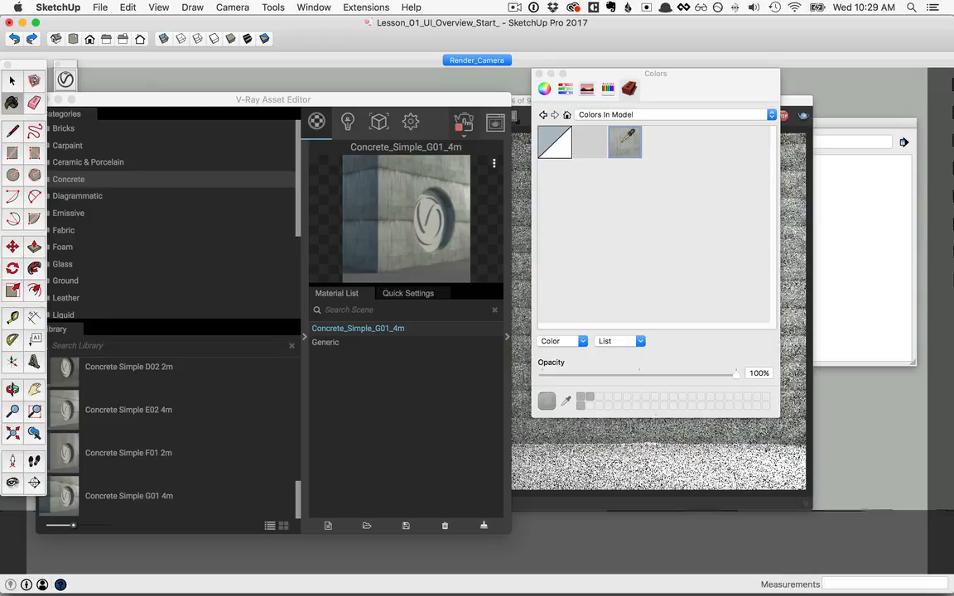
double_click(627, 141)
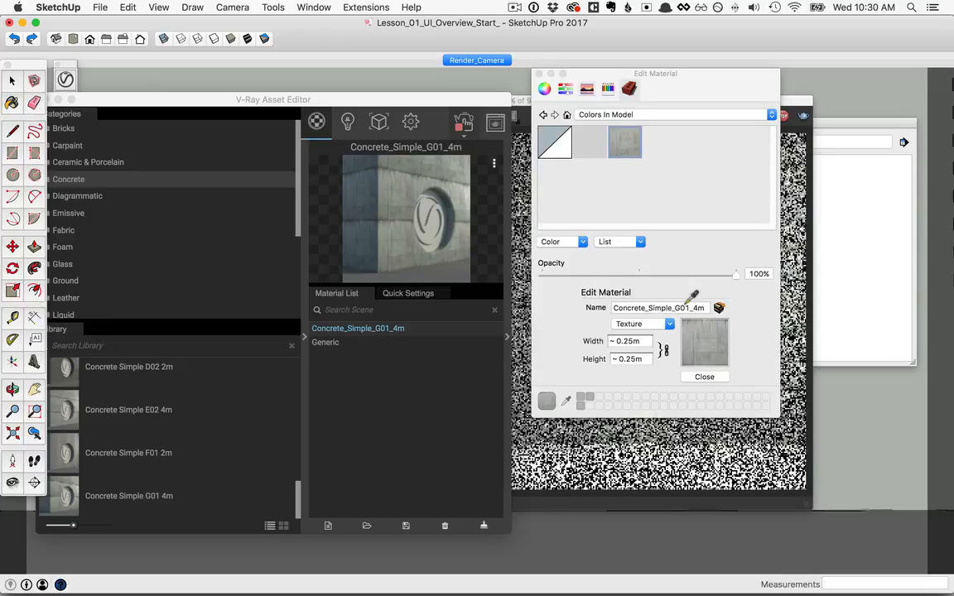
double_click(625, 341)
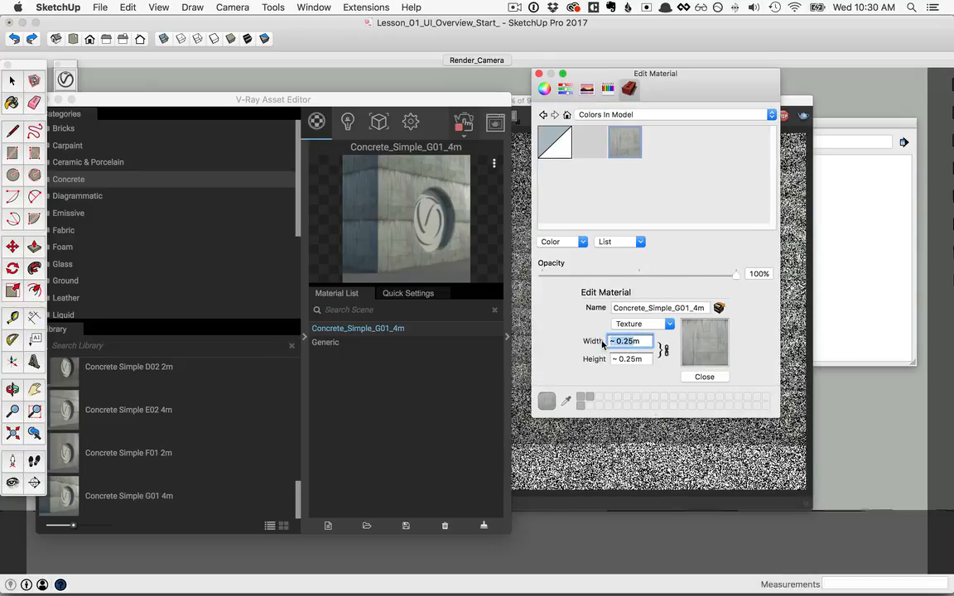
text(4m)
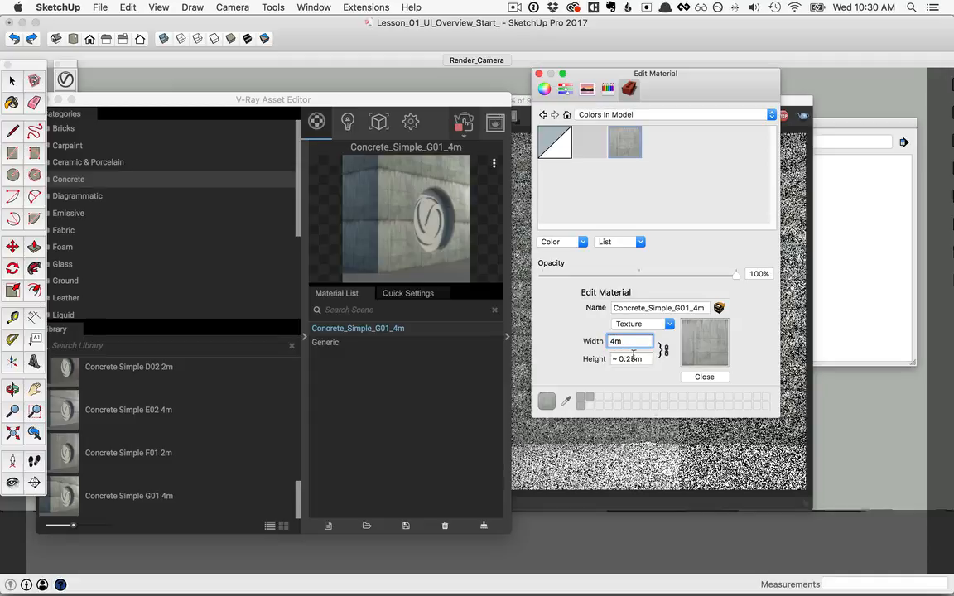
click(629, 358)
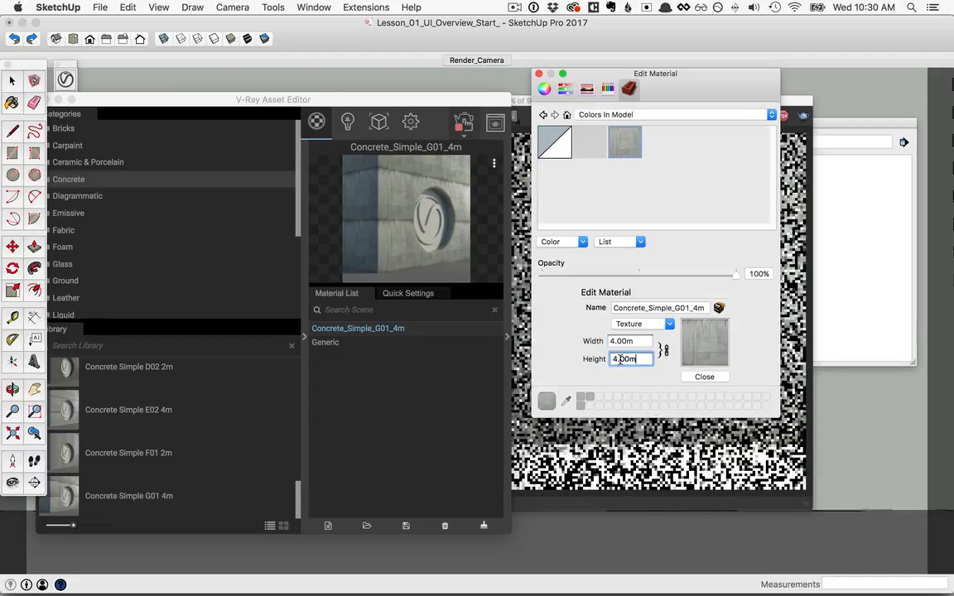
click(704, 377)
click(570, 103)
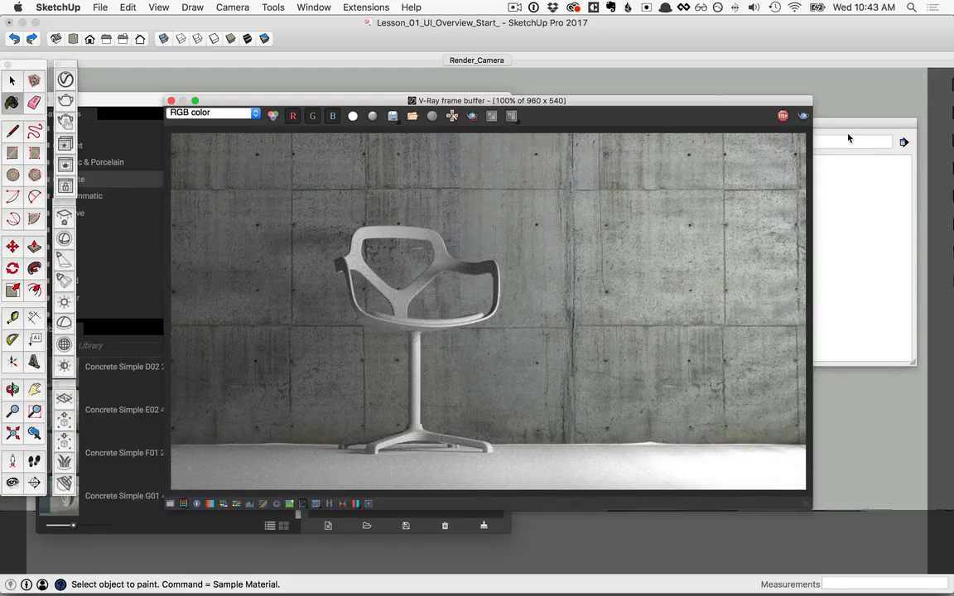
Step: Select only the Floor group inside Scene in the Outliner
click(889, 149)
click(680, 198)
click(713, 233)
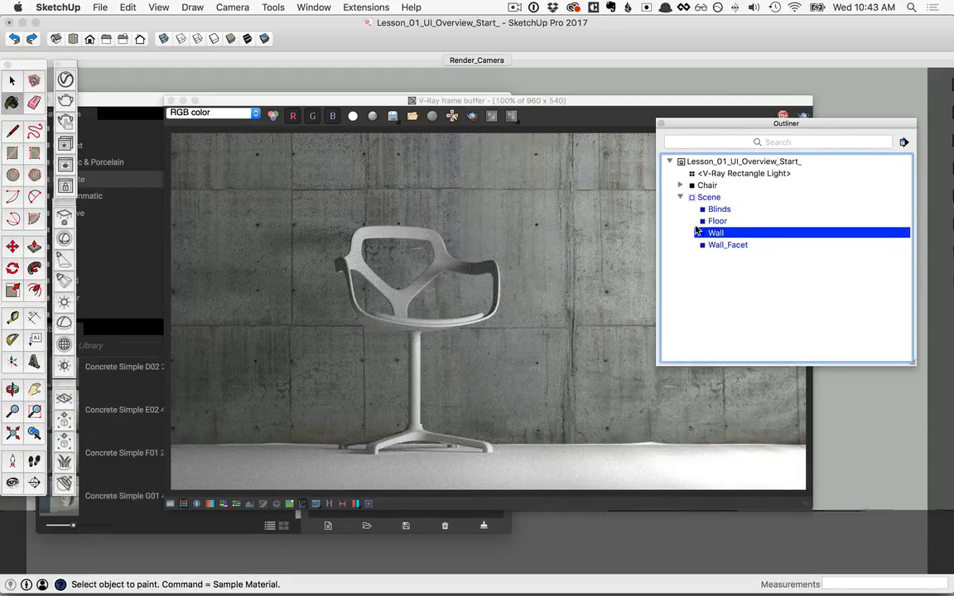
shift+click(716, 221)
click(716, 220)
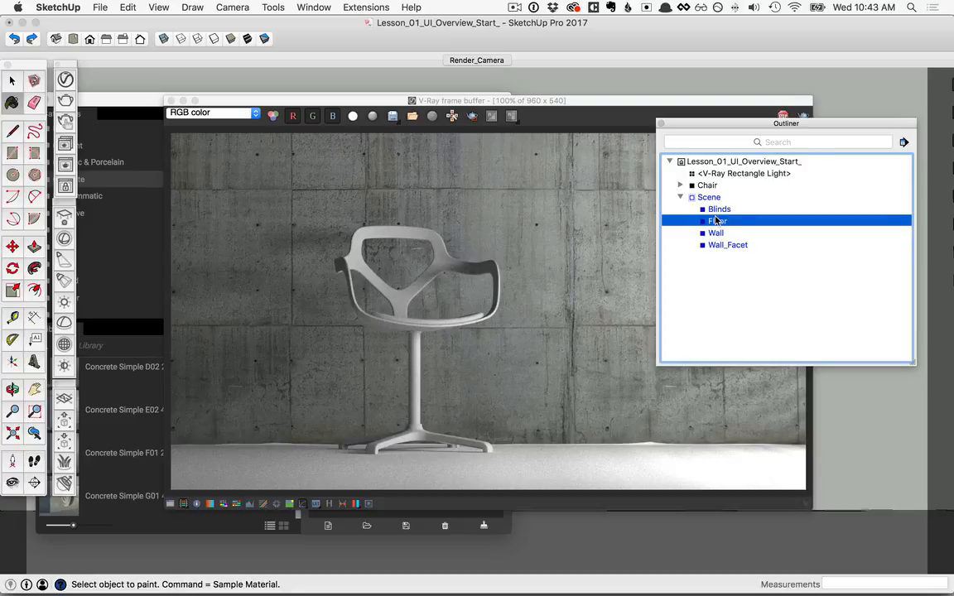
Step: Add Concrete Flooring H01 2m from the Concrete library to the scene's materials and apply it to the selected floor
click(134, 96)
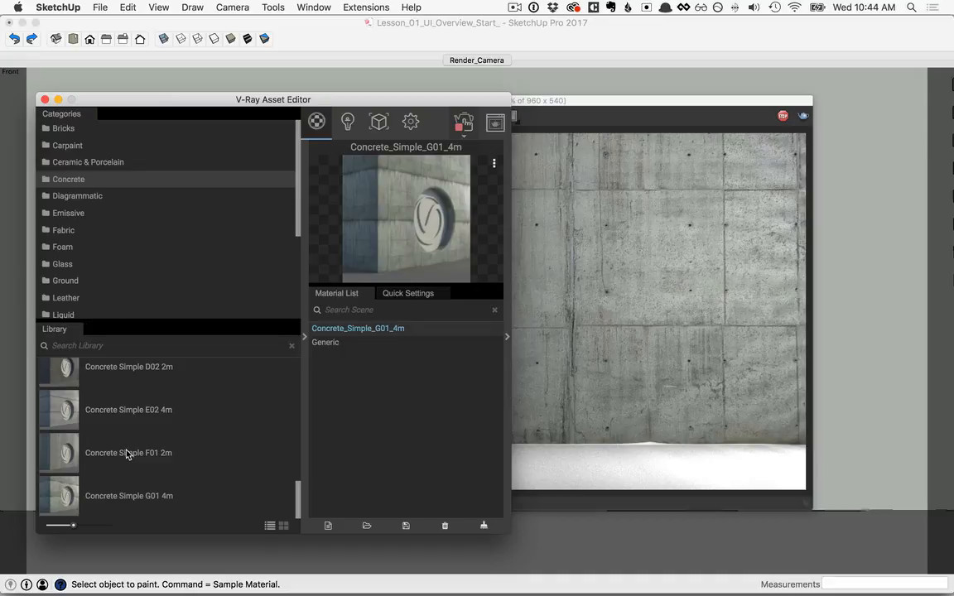
scroll(207, 456, up, 5)
drag(300, 456, 304, 391)
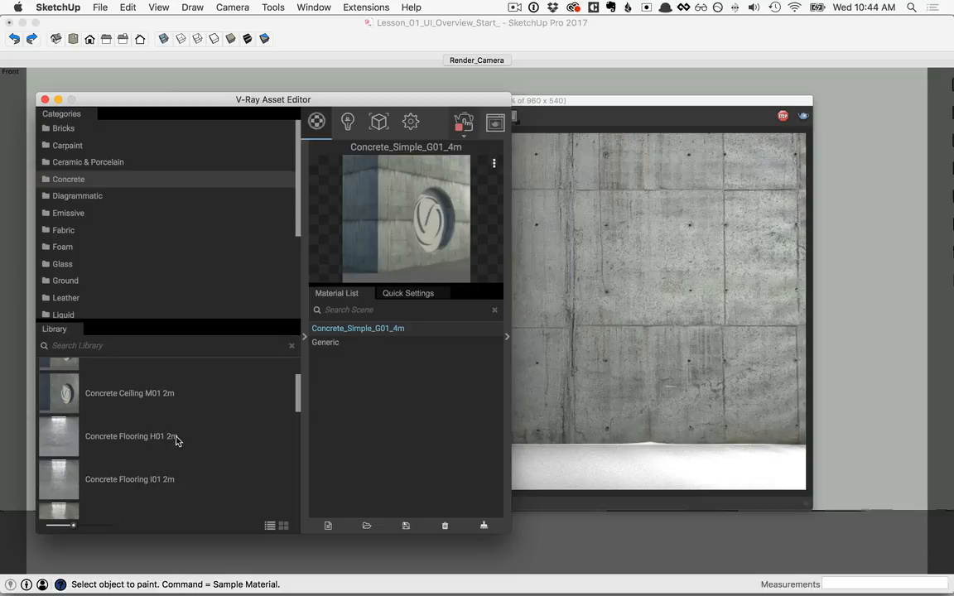
drag(111, 440, 385, 404)
right_click(361, 328)
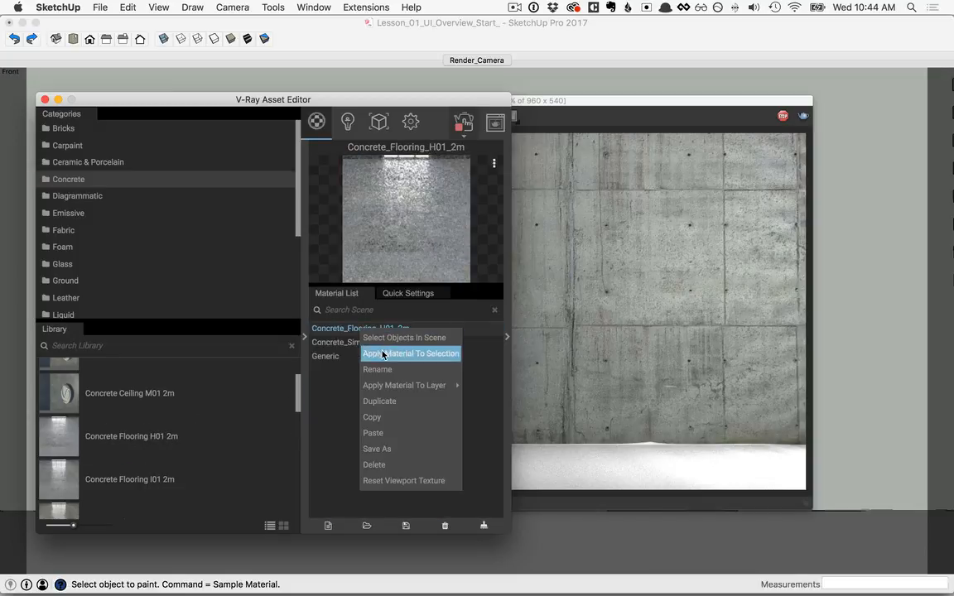
click(388, 354)
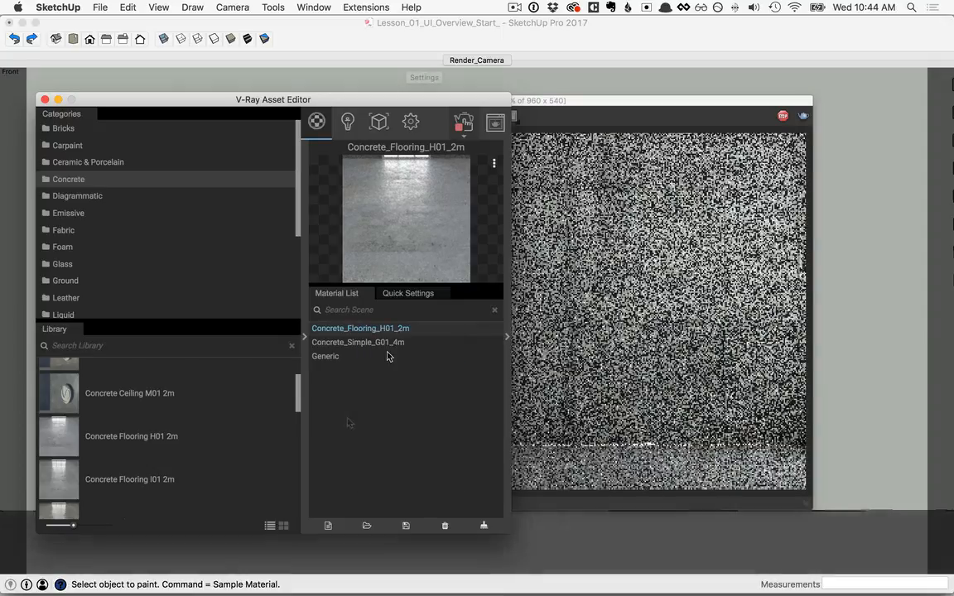
Step: Set the texture width of Concrete_Flooring_H01_2m to 2 m in SketchUp's material editor
click(326, 34)
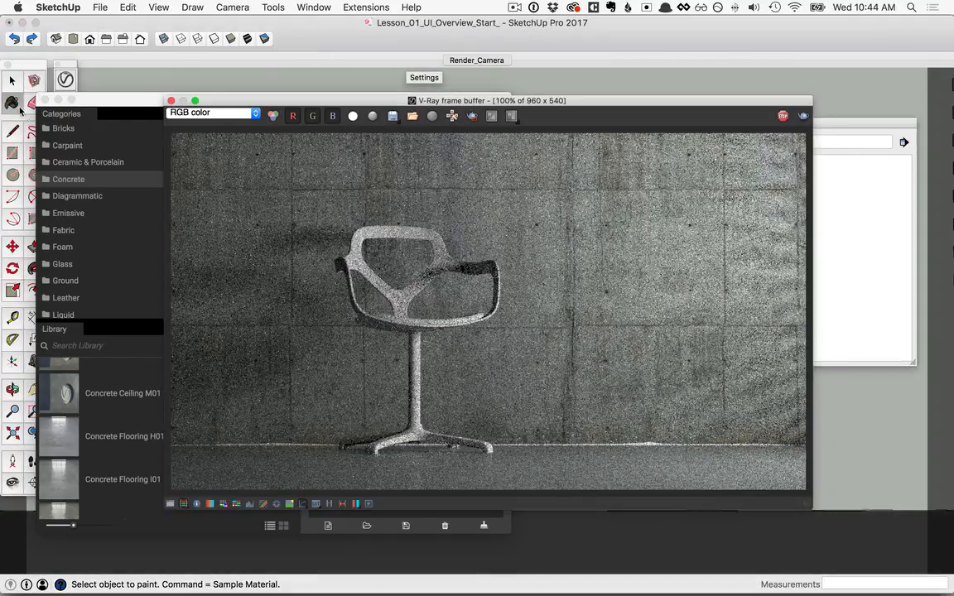
click(12, 104)
double_click(659, 141)
click(612, 341)
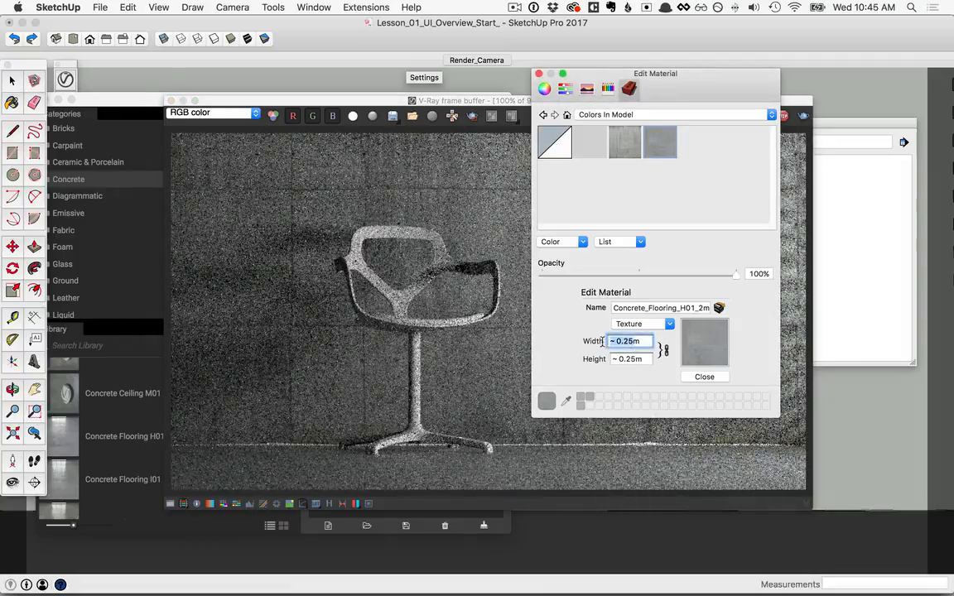
text(2m)
key(Tab)
key(Return)
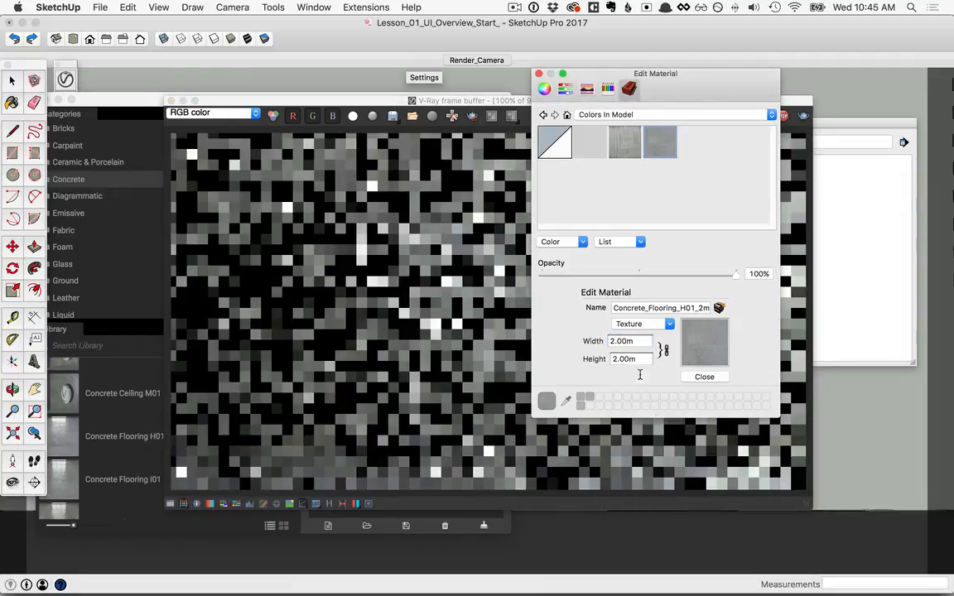
click(704, 376)
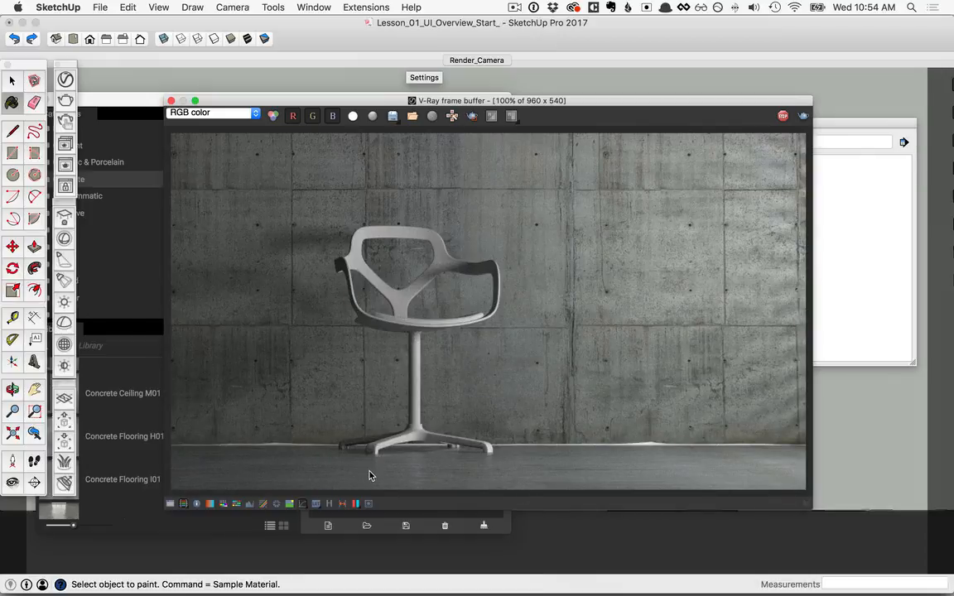
Step: Collapse the material library, increase the V-Ray Rectangle Light's intensity and bring the render to the front
click(130, 106)
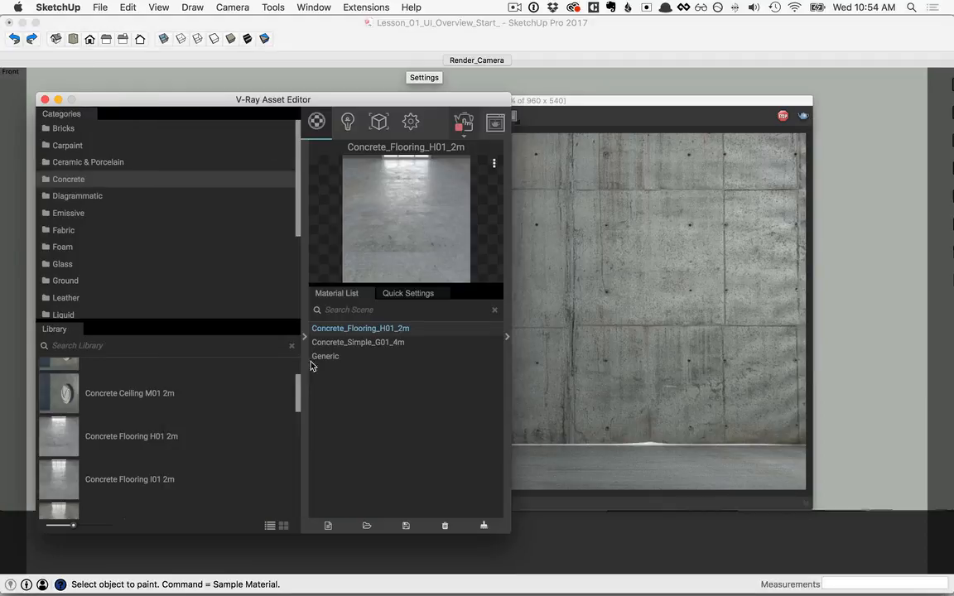
click(304, 336)
click(347, 122)
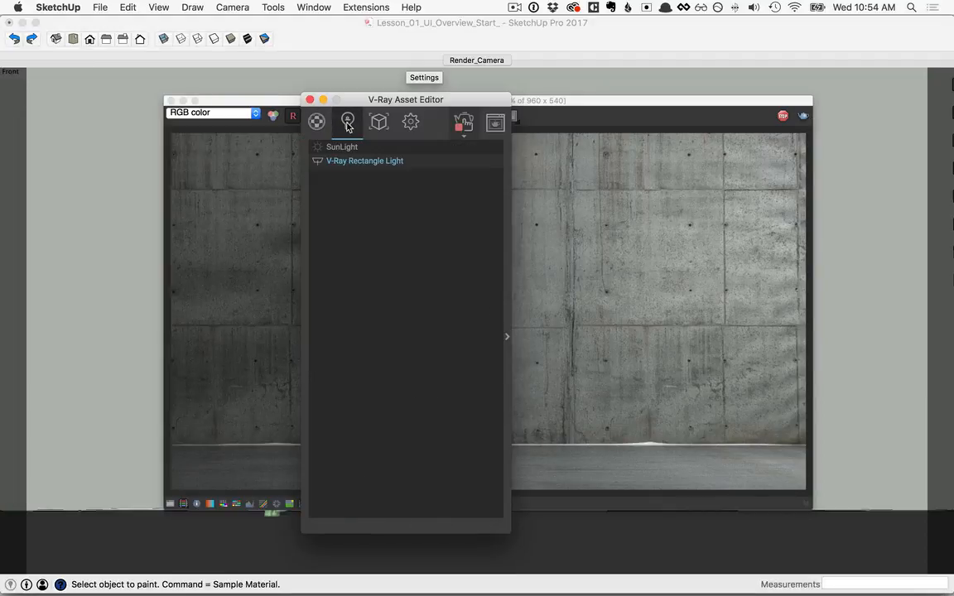
click(507, 337)
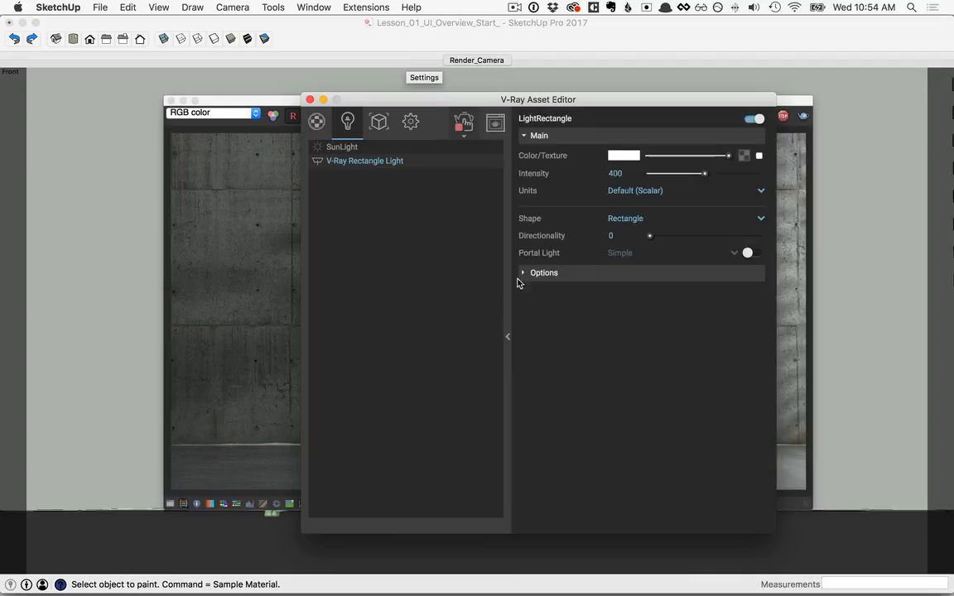
double_click(613, 173)
text(8)
key(Return)
click(279, 100)
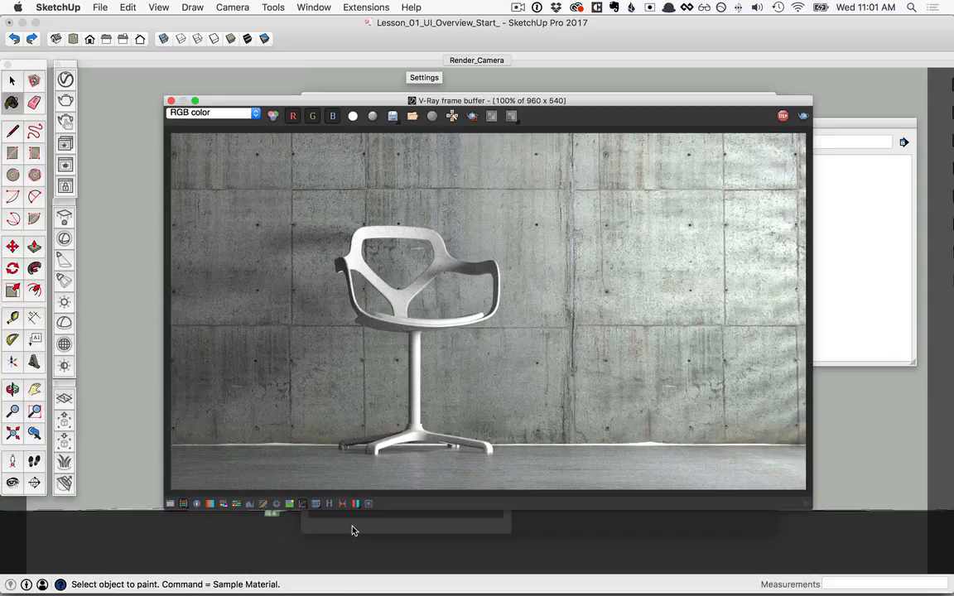
Step: Lock the V-Ray camera at the current render view so the model can be orbited independently
click(65, 79)
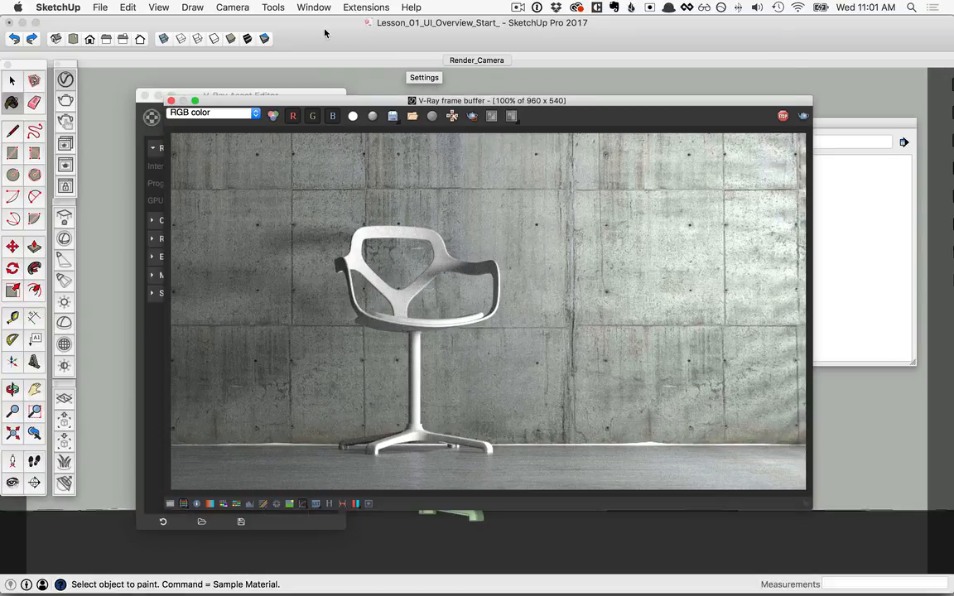
click(67, 187)
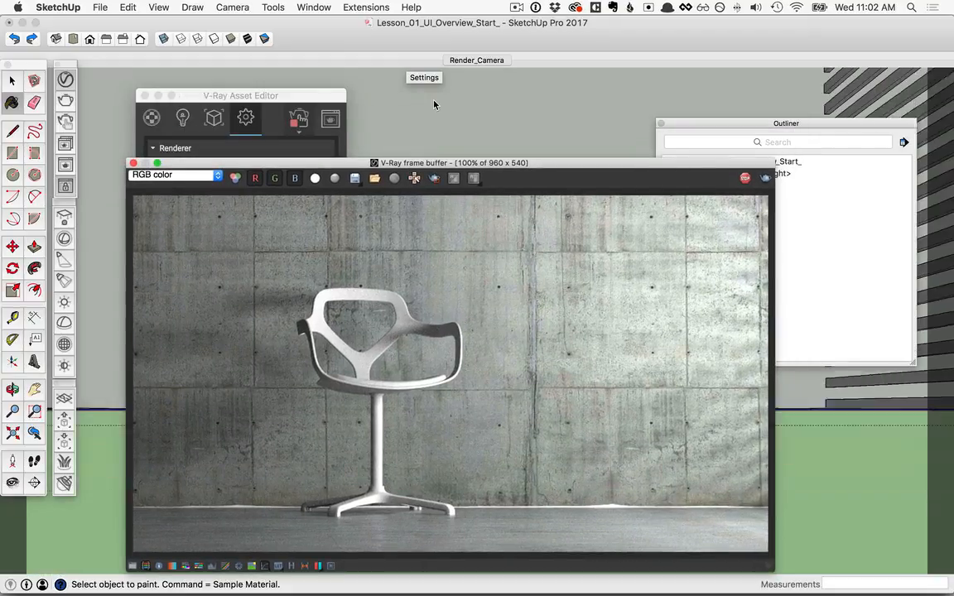
middle_drag(442, 105, 485, 135)
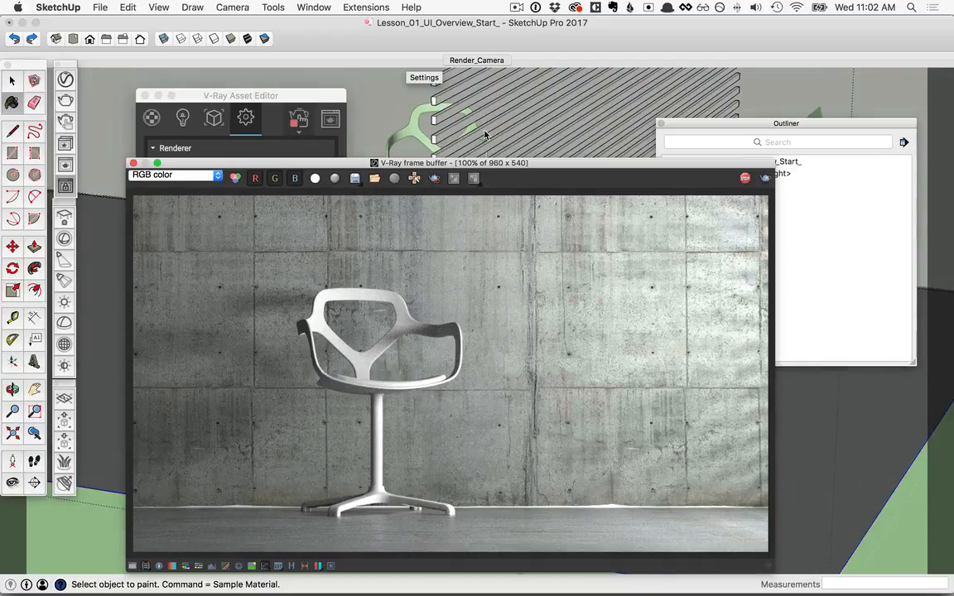
middle_drag(600, 117, 447, 124)
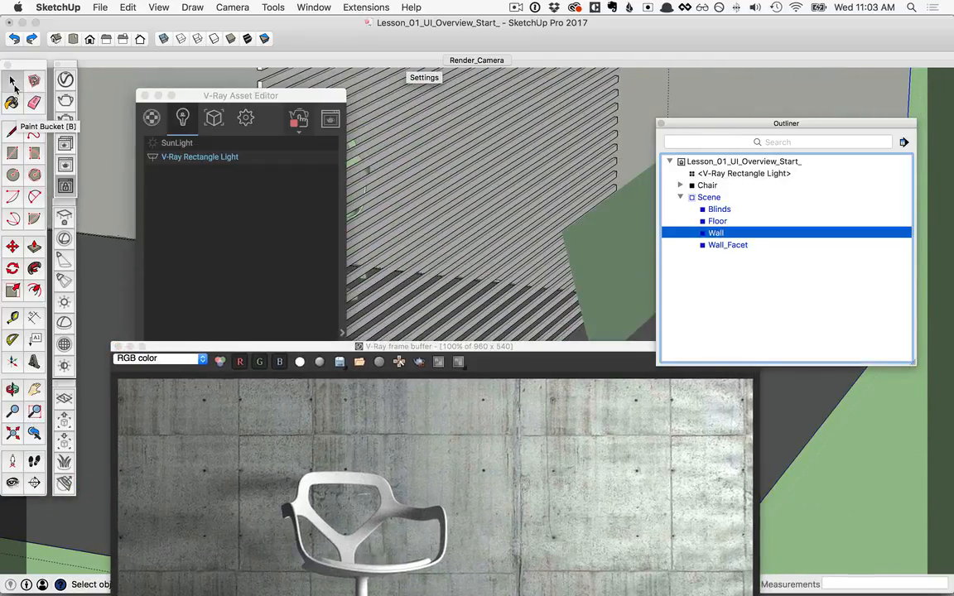
Step: Select the V-Ray Rectangle Light in the Outliner and move it about 1.22 m toward the blinds, checking the render
click(700, 173)
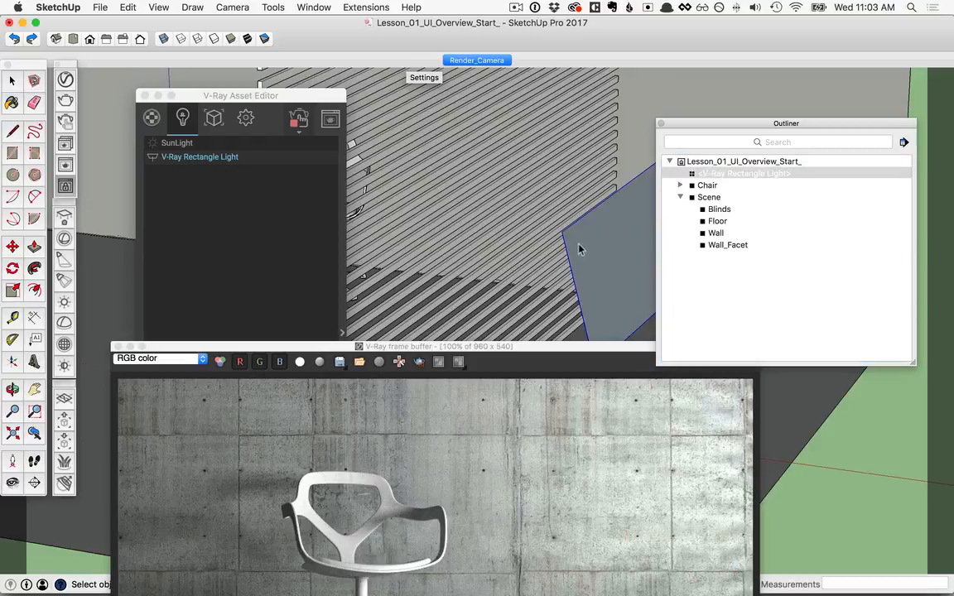
key(m)
click(827, 89)
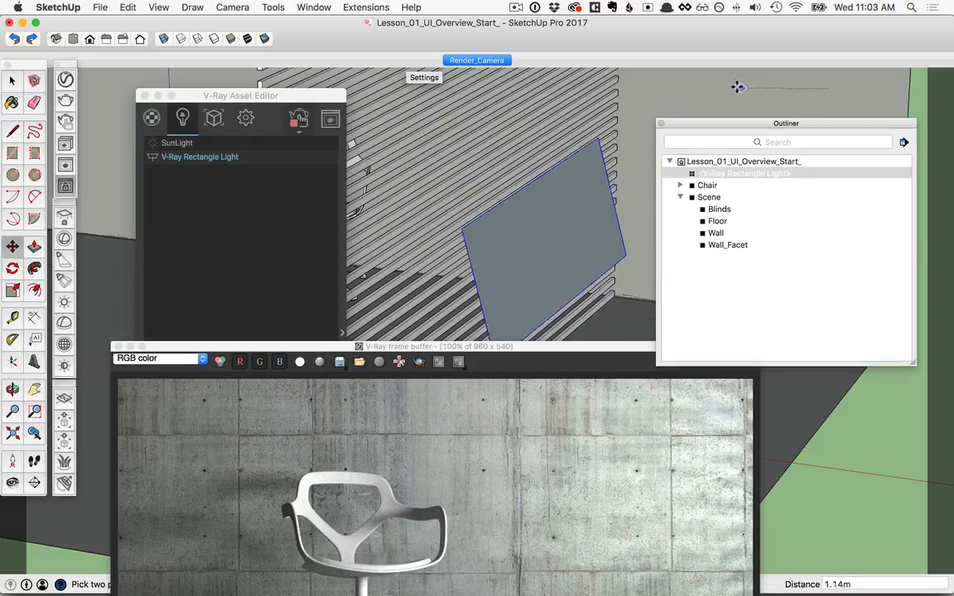
click(734, 84)
drag(600, 346, 585, 207)
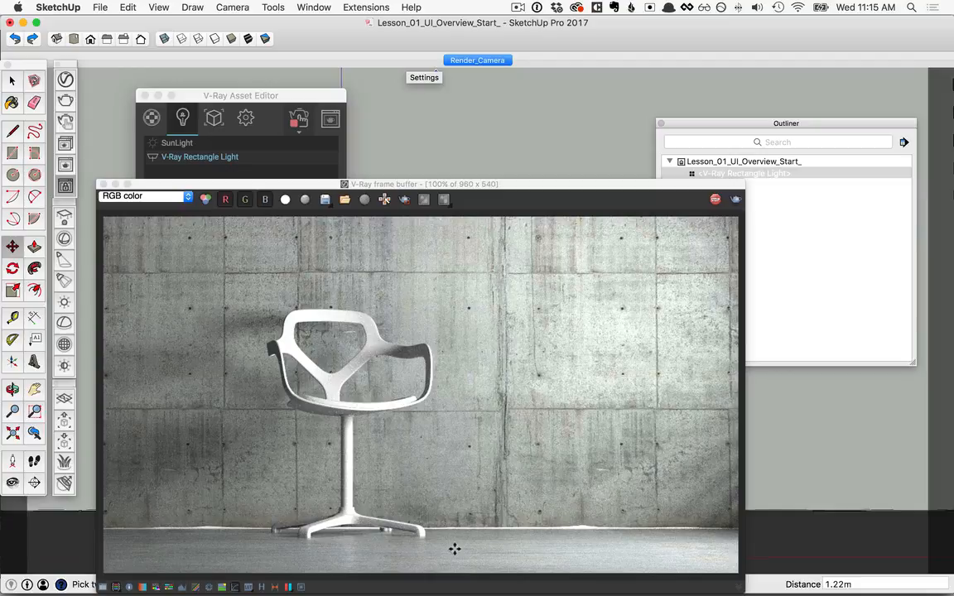
Step: Stop the interactive render and switch the V-Ray renderer from interactive to progressive mode
click(218, 97)
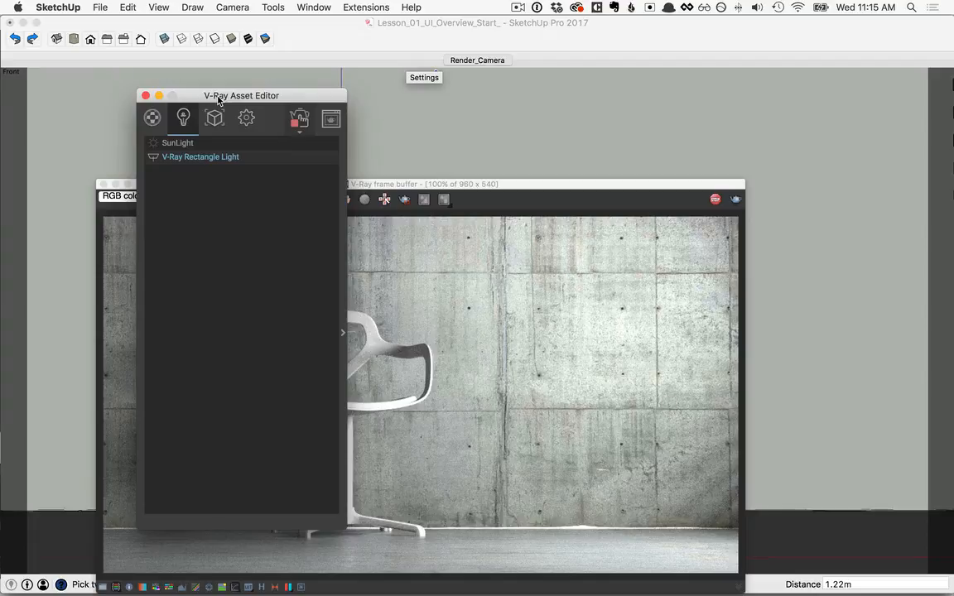
click(297, 122)
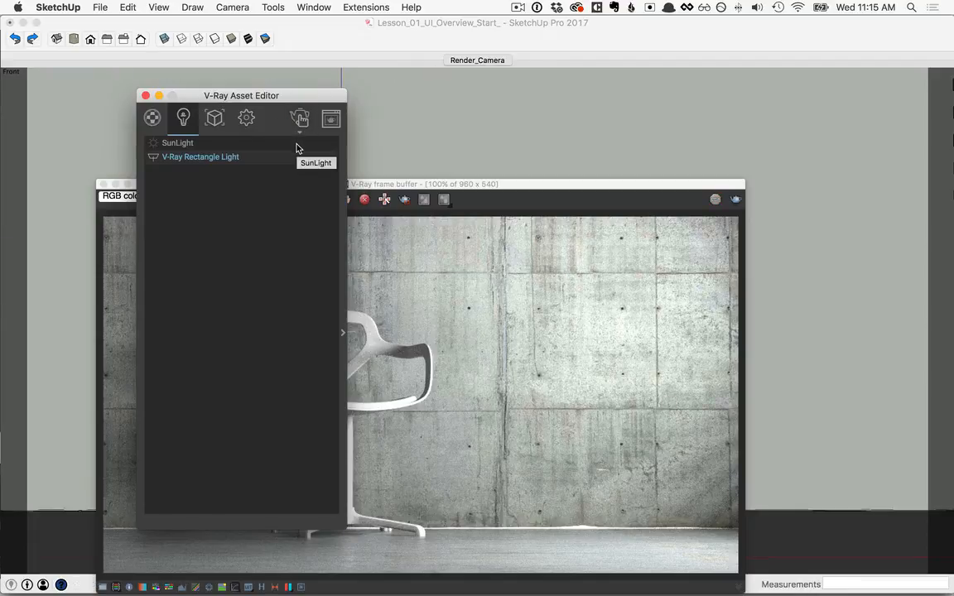
click(246, 119)
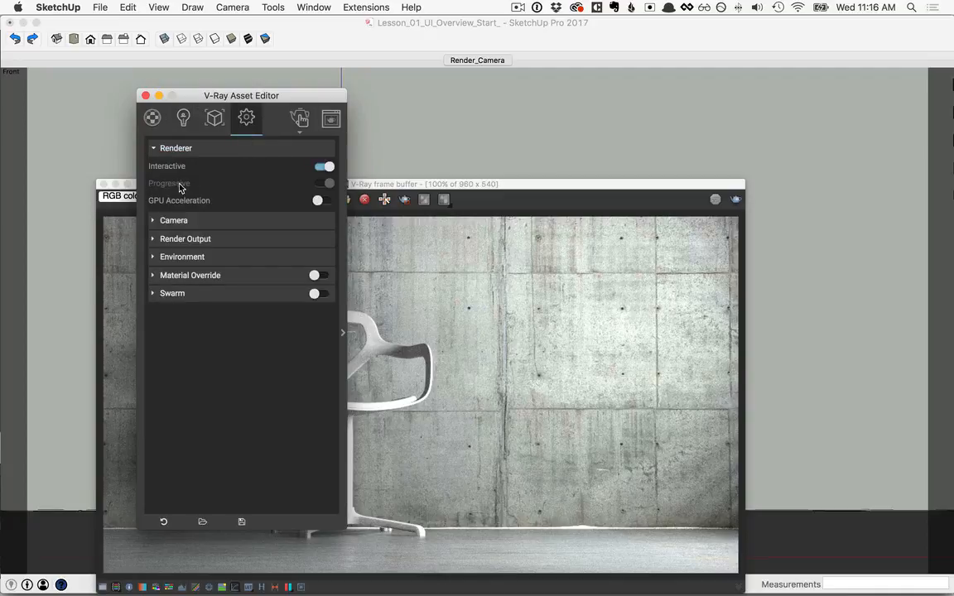
mouse_move(238, 187)
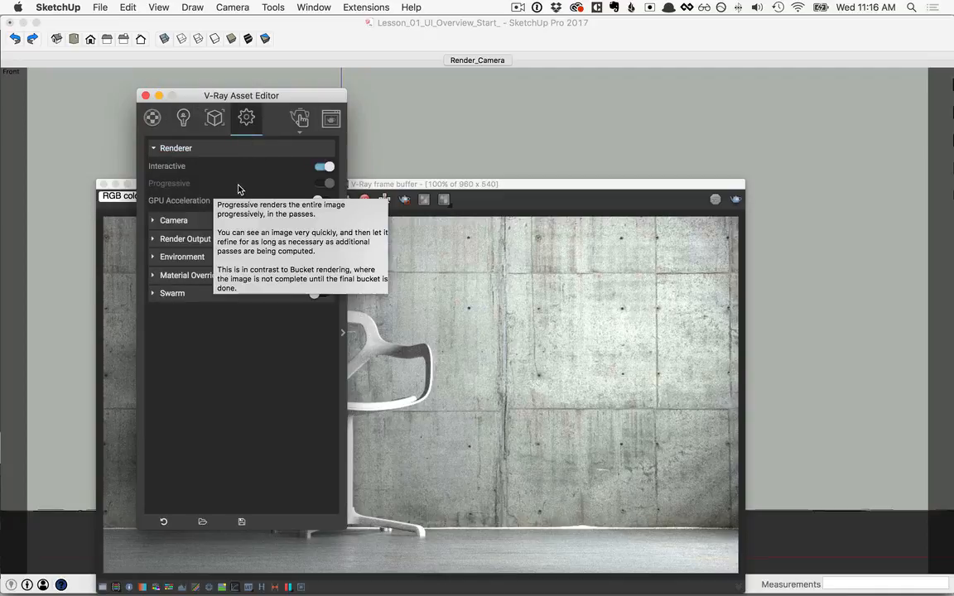
click(327, 167)
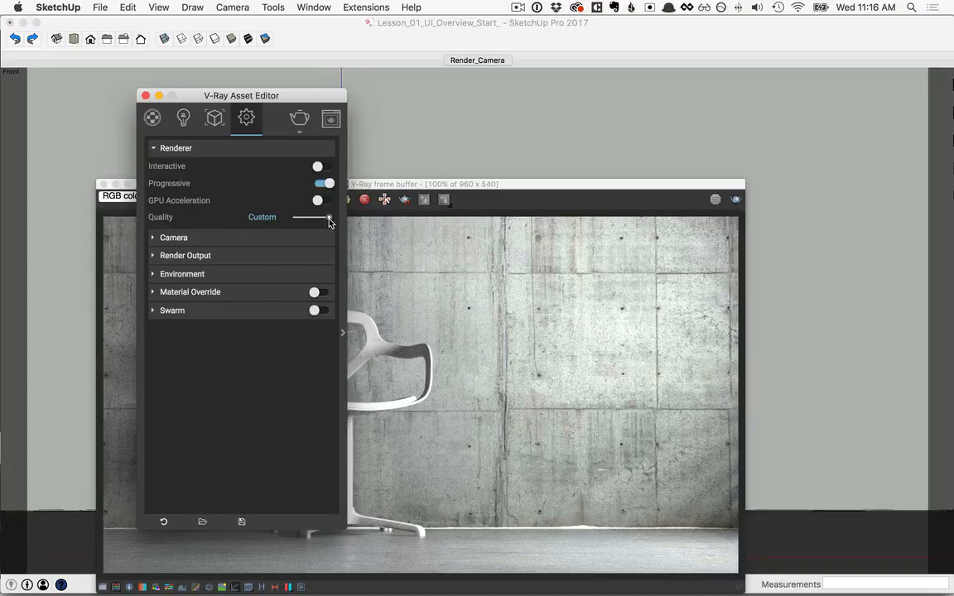
Step: Set the progressive render quality to Draft and render the scene
drag(329, 222, 294, 222)
click(301, 121)
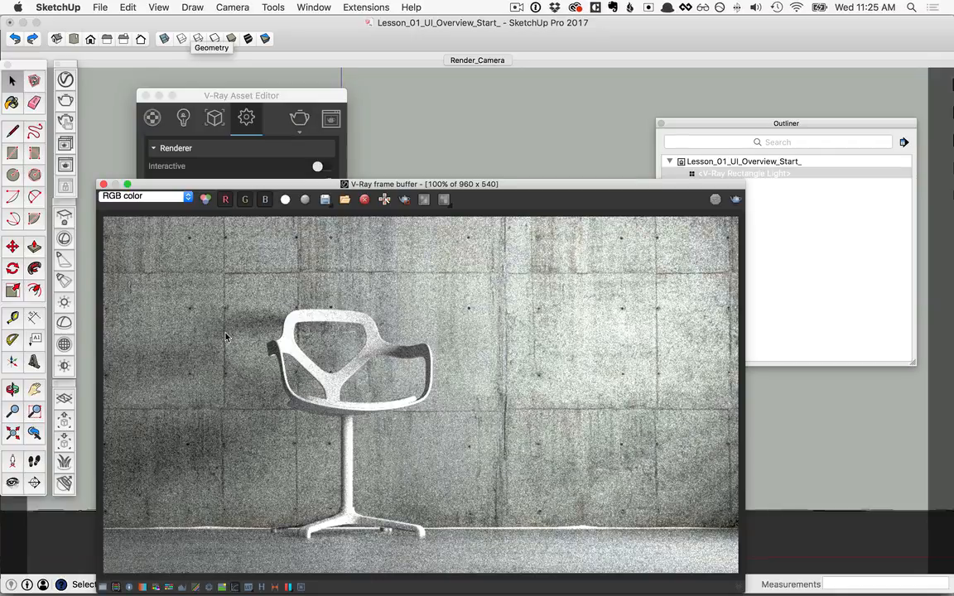
Step: Expand the Raytrace settings in the advanced render options and raise the quality to Medium
click(244, 96)
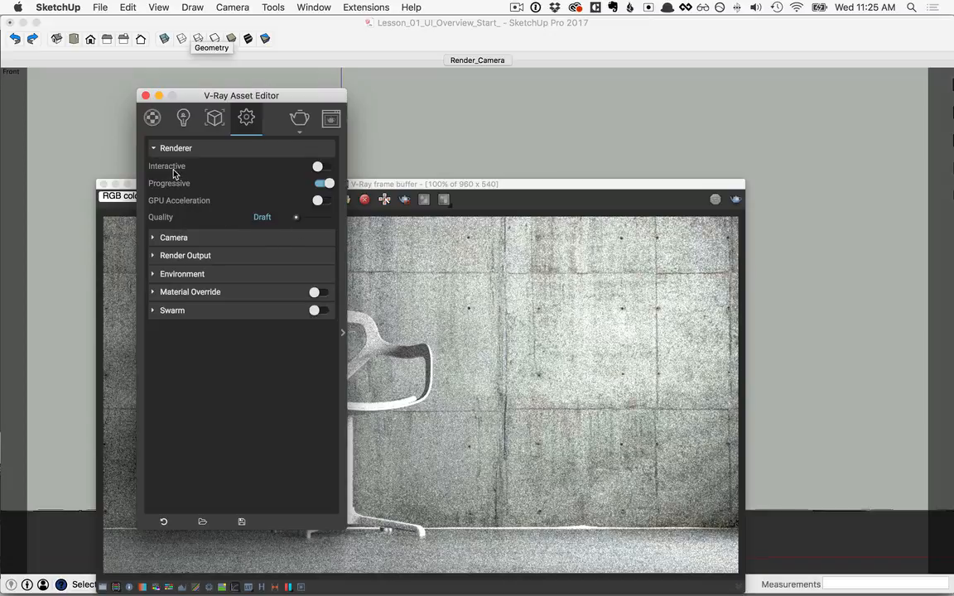
click(343, 334)
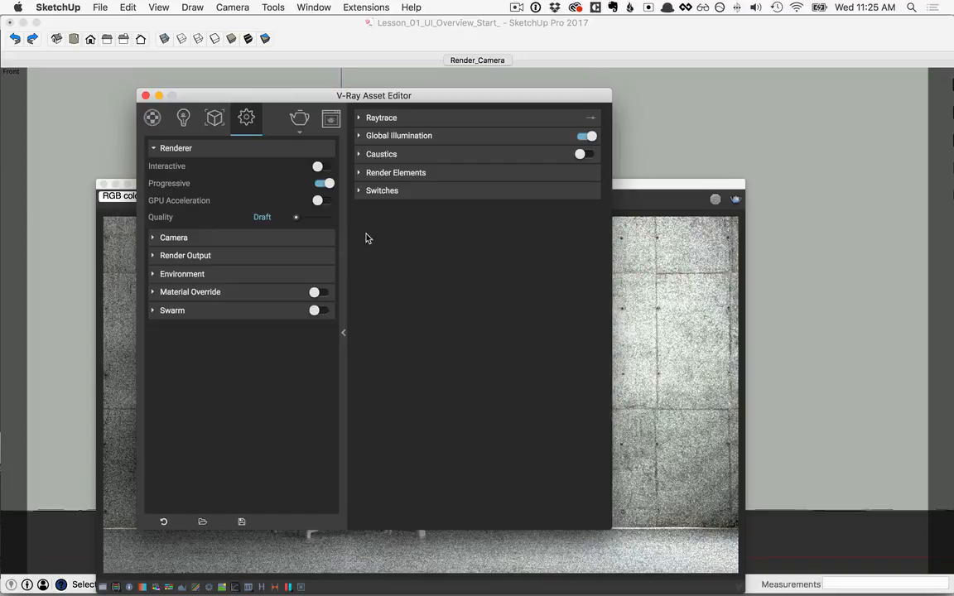
click(381, 119)
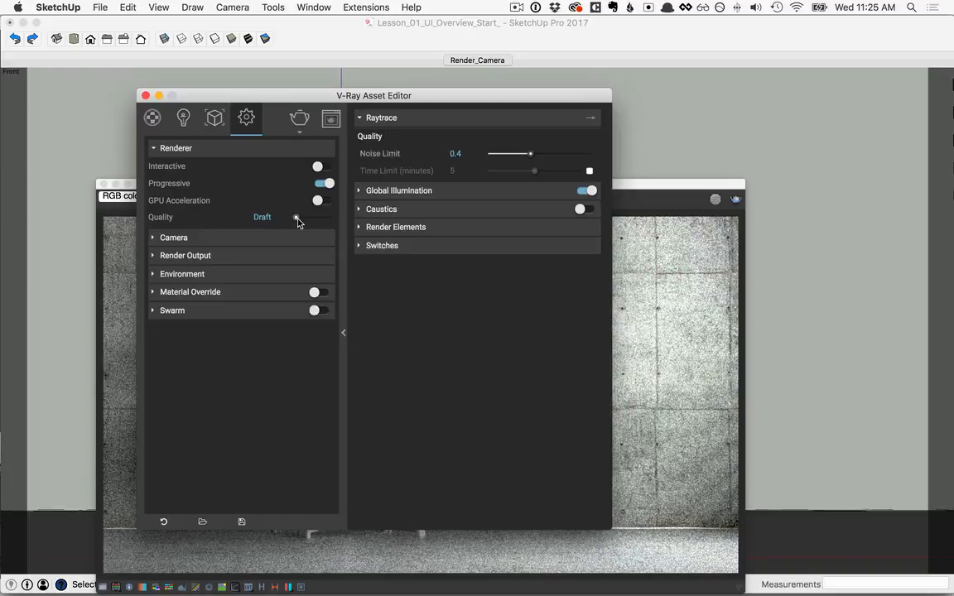
drag(298, 222, 315, 221)
Step: Draw a render region over the right half of the chair seat and adjacent wall, and set the quality to High
click(634, 186)
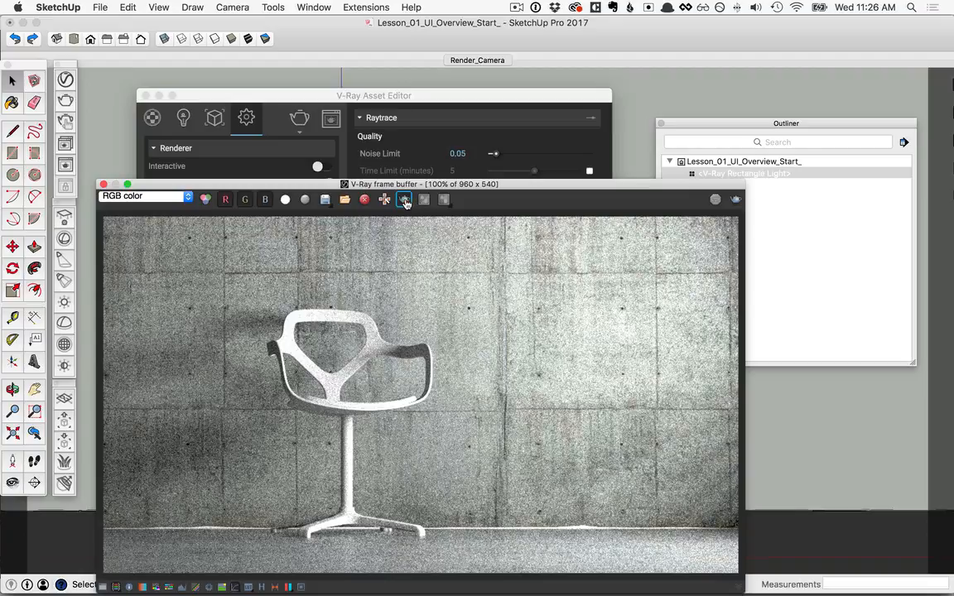
drag(346, 295, 481, 442)
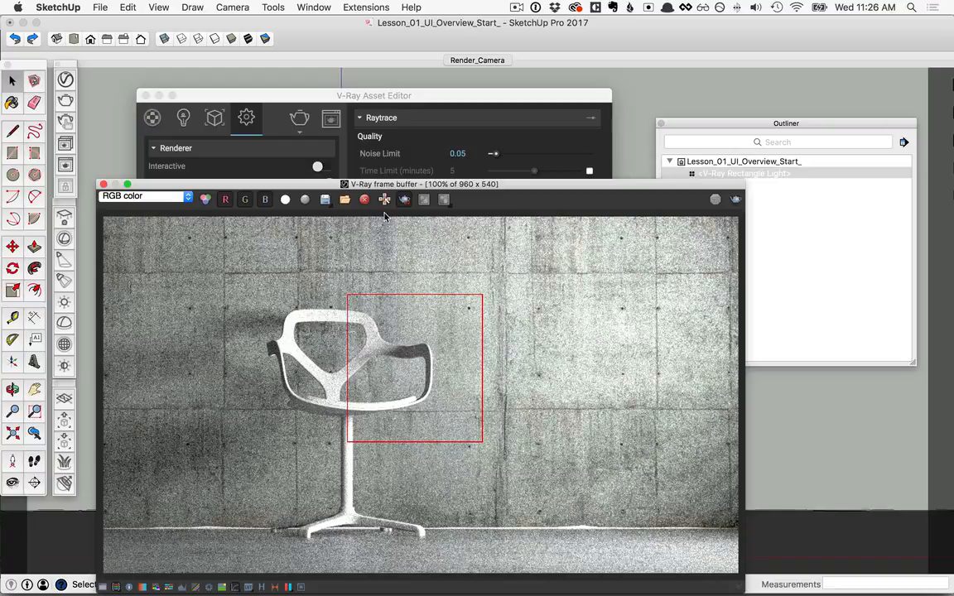
click(328, 101)
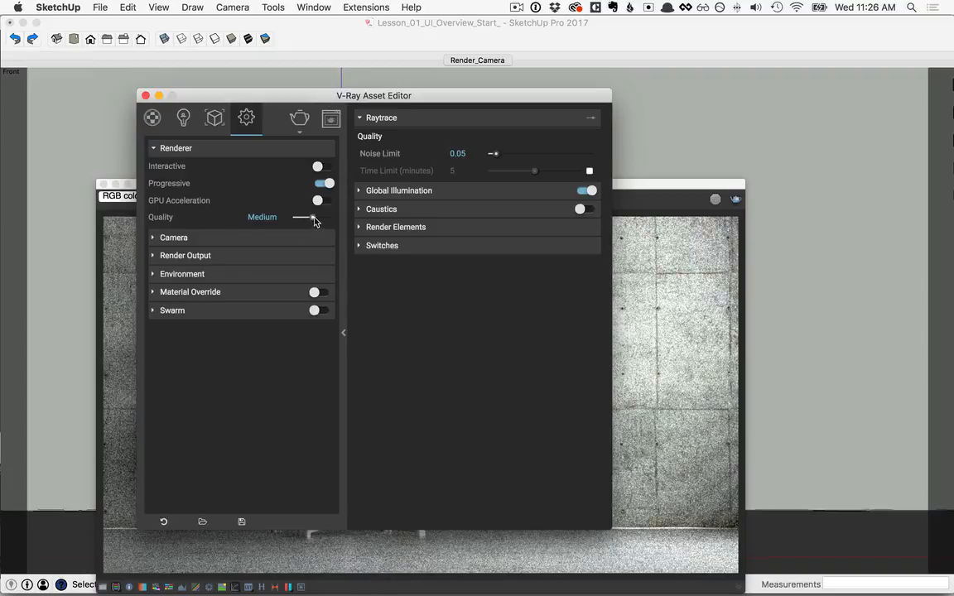
drag(312, 217, 320, 219)
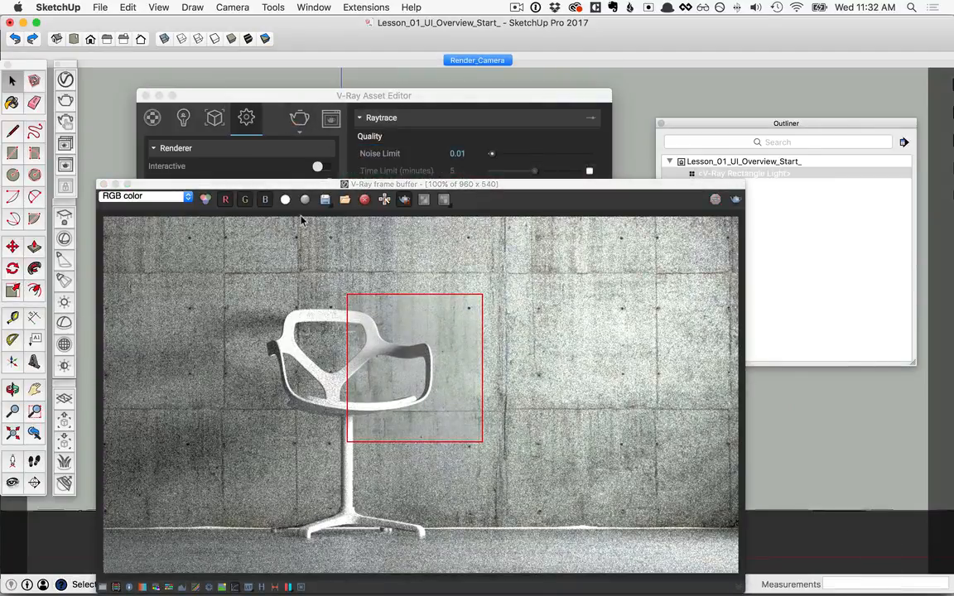
Step: Inspect the Global Illumination settings and turn off progressive rendering, leaving the advanced settings collapsed
click(341, 106)
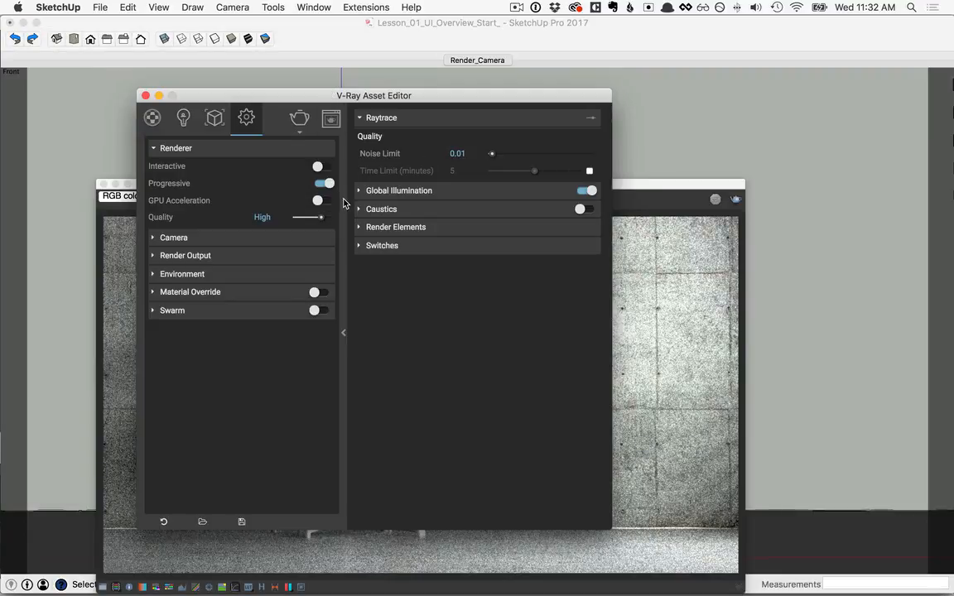
click(394, 192)
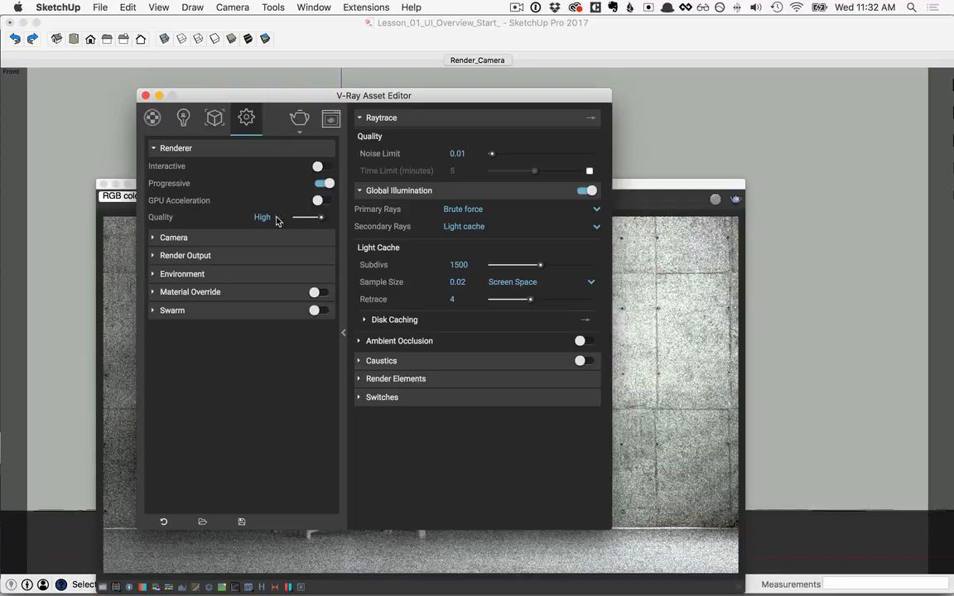
mouse_move(322, 222)
mouse_down()
mouse_move(295, 218)
mouse_move(319, 218)
mouse_up()
click(325, 183)
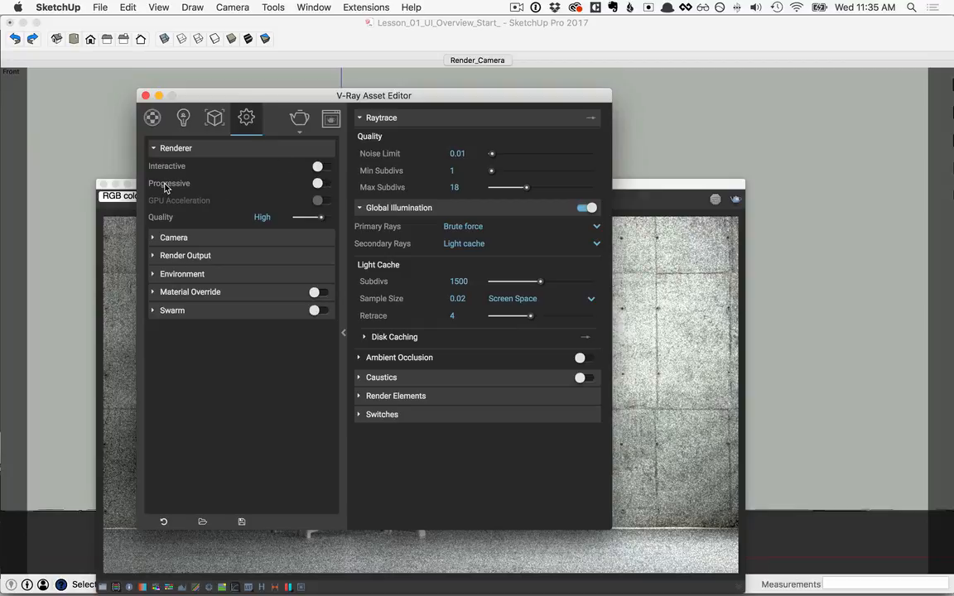
click(344, 334)
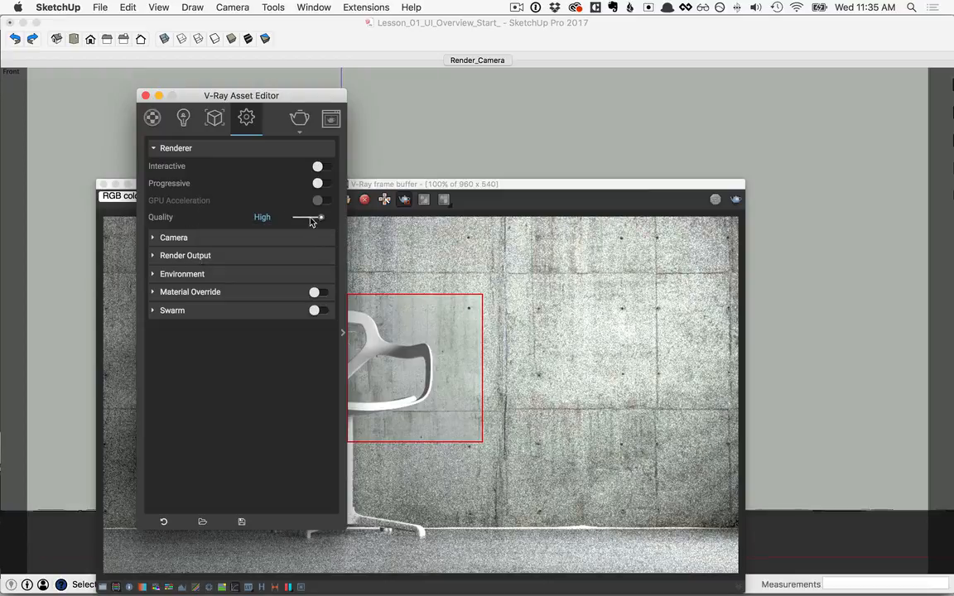
Step: Turn off the region render and render the full frame at Draft quality without progressive mode
drag(311, 221, 259, 219)
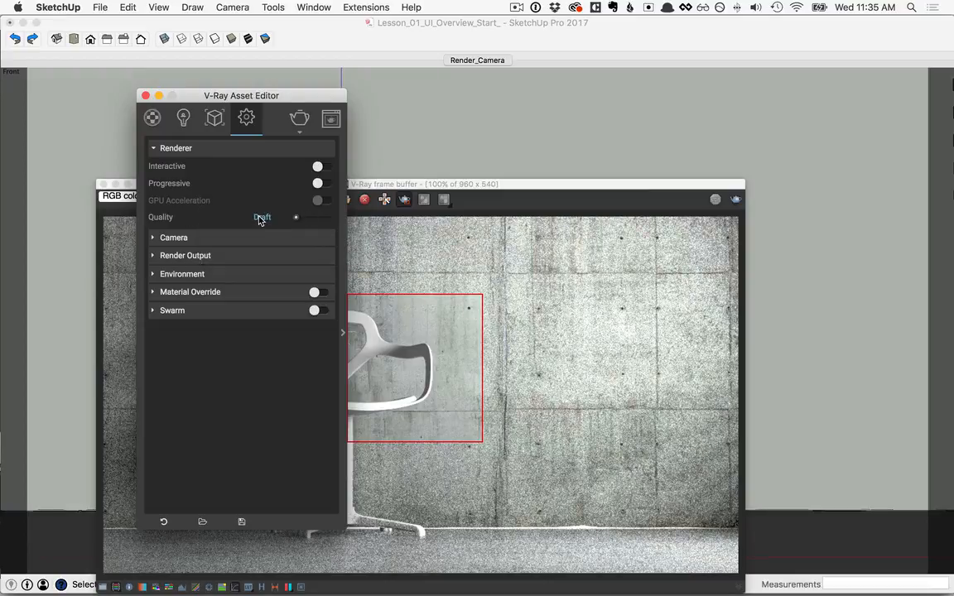
click(384, 189)
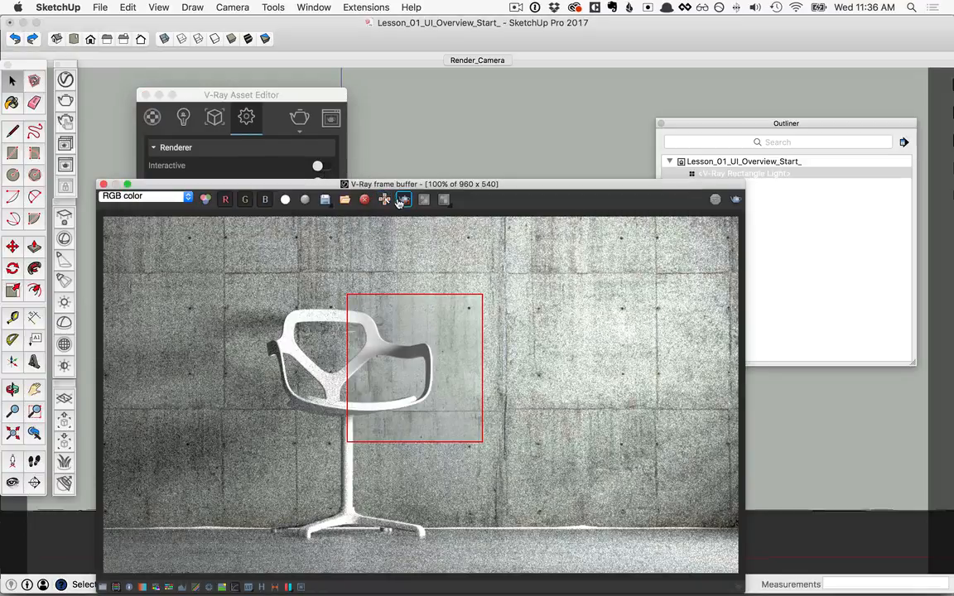
click(405, 200)
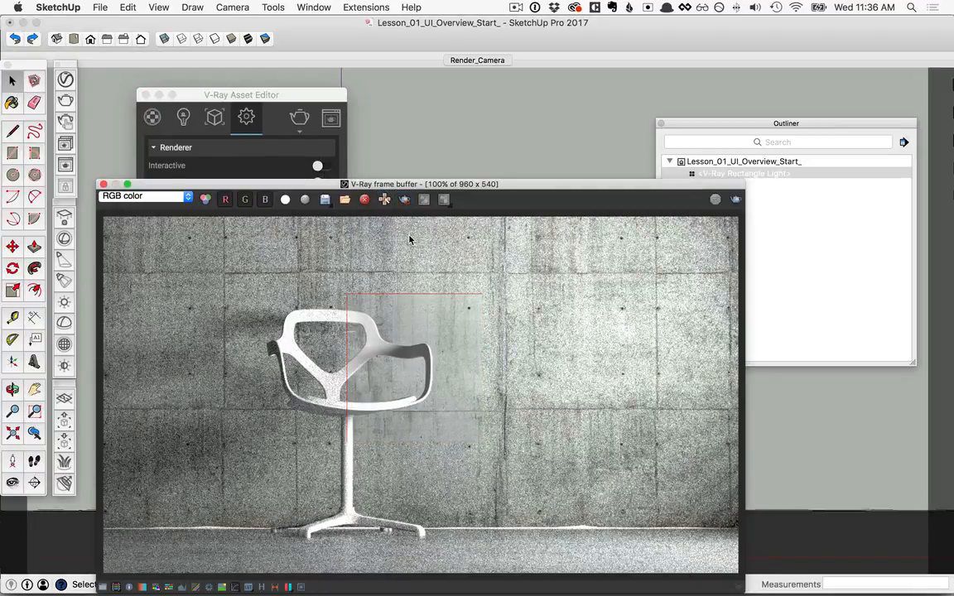
click(277, 94)
click(298, 118)
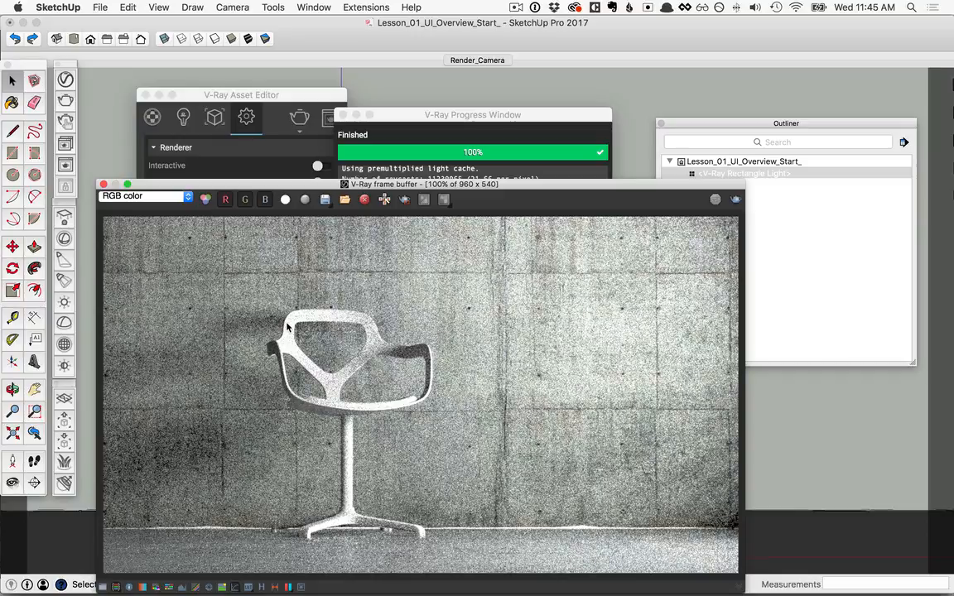
Step: Set the render quality to Very High and the output size to 1280 x 720
click(286, 95)
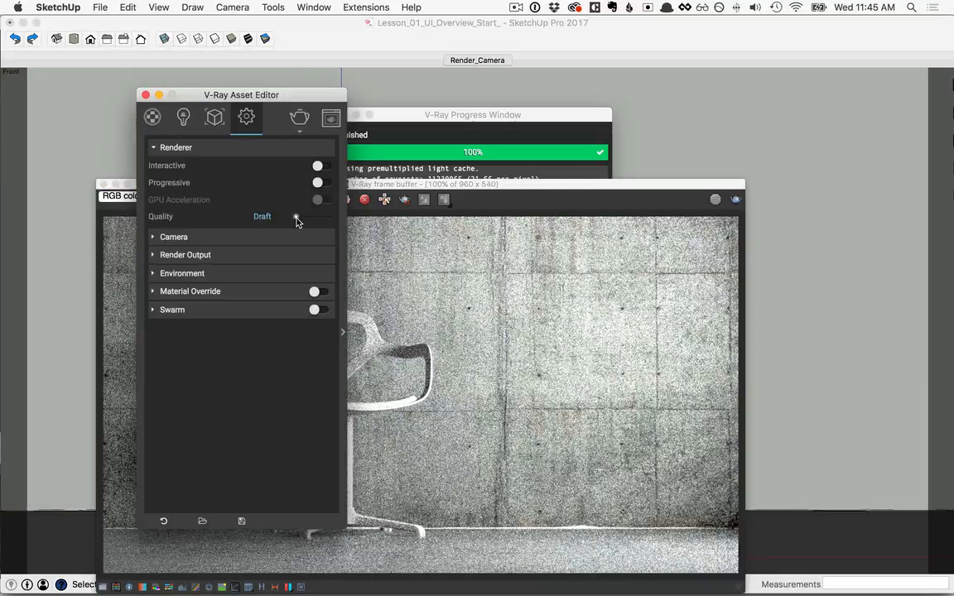
drag(296, 218, 331, 220)
click(190, 259)
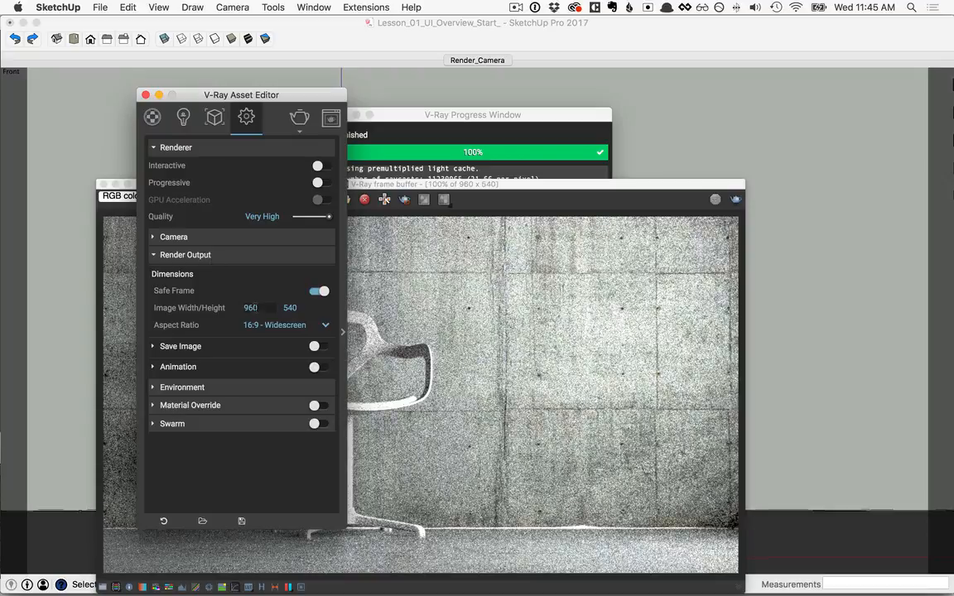
double_click(250, 307)
text(1280)
click(286, 308)
Step: Enable automatic image saving and set the output file to CHAIR.png on the Desktop
click(316, 346)
click(163, 347)
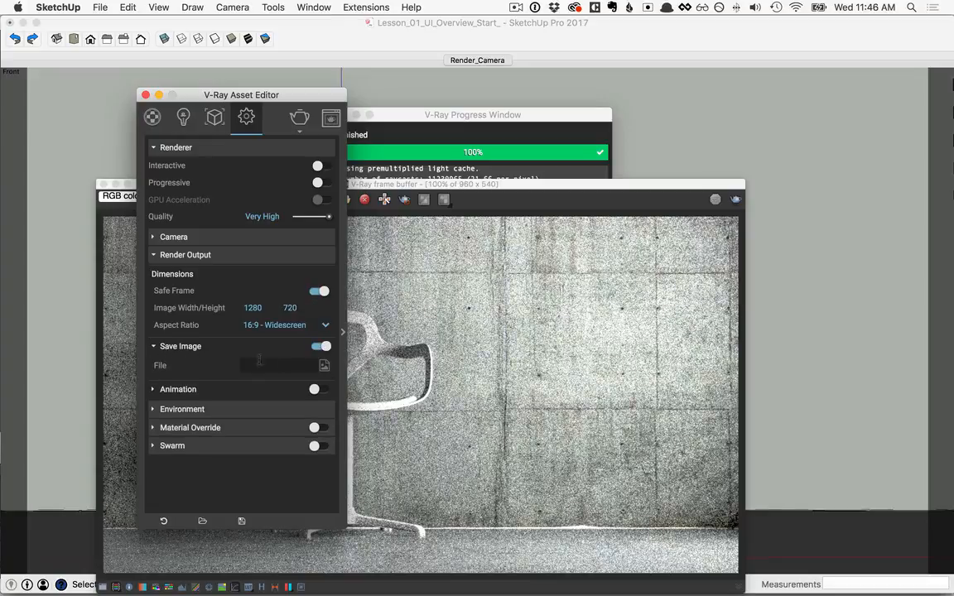
click(324, 368)
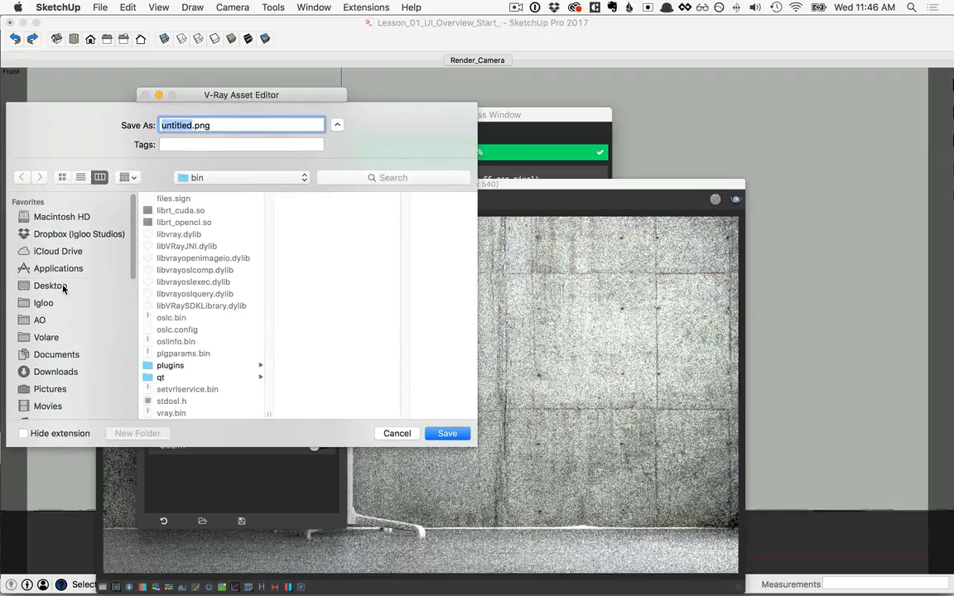
click(63, 287)
text(CHAIR)
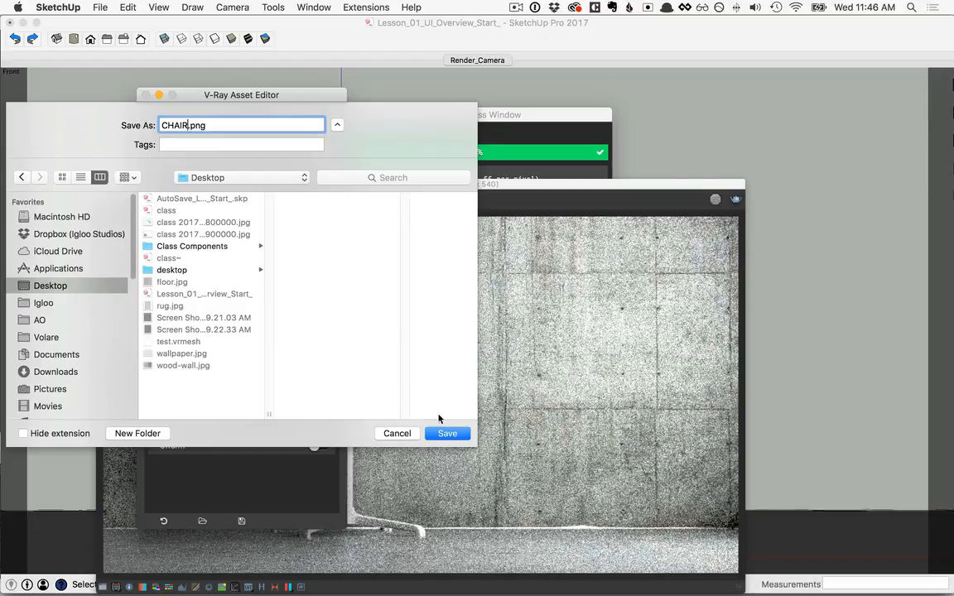
click(446, 434)
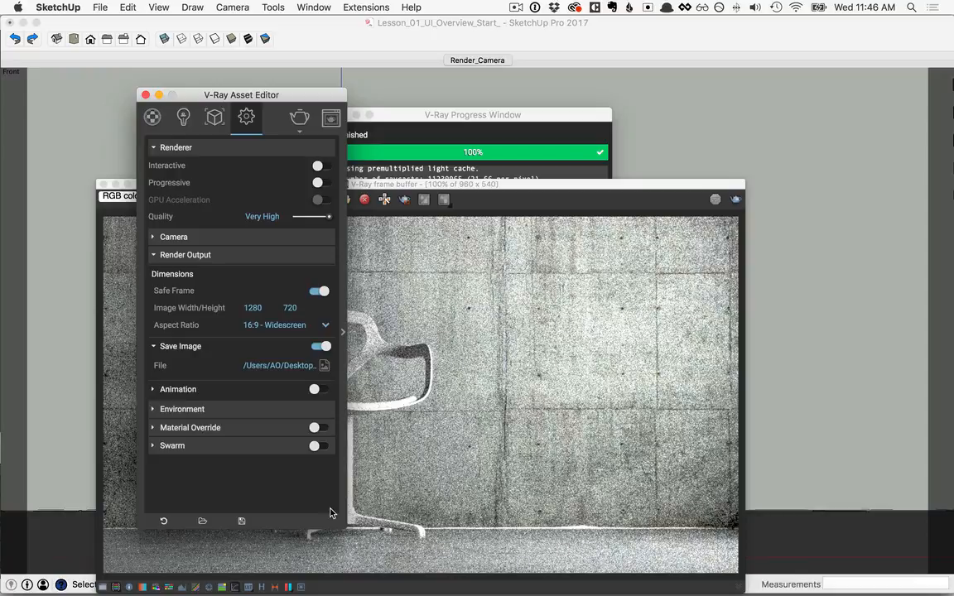
Step: Apply the Concrete_Simple_G01_4m material to the Wall_Facet object inside Scene and start the final render
click(540, 38)
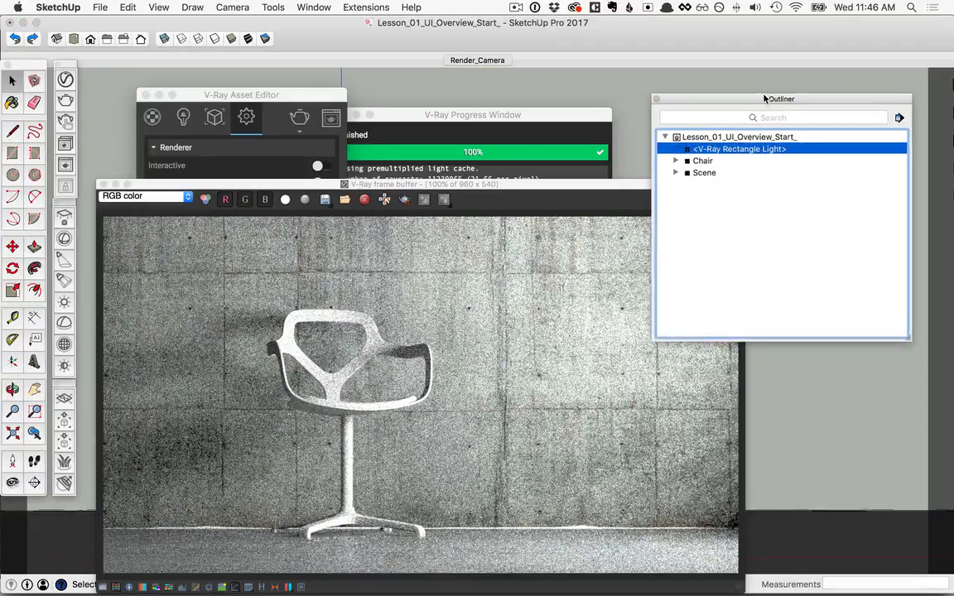
drag(764, 99, 763, 92)
click(673, 165)
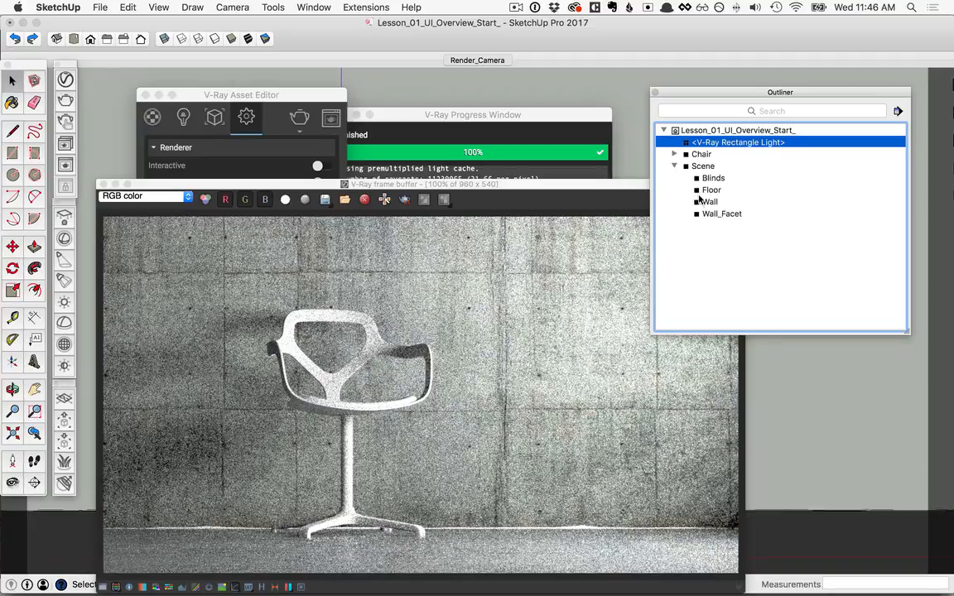
click(715, 215)
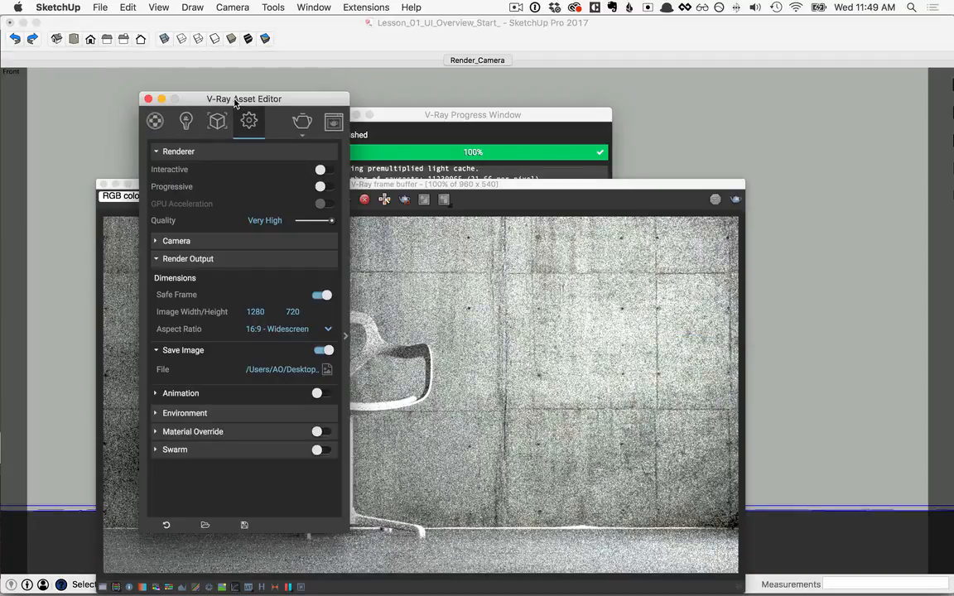
click(154, 122)
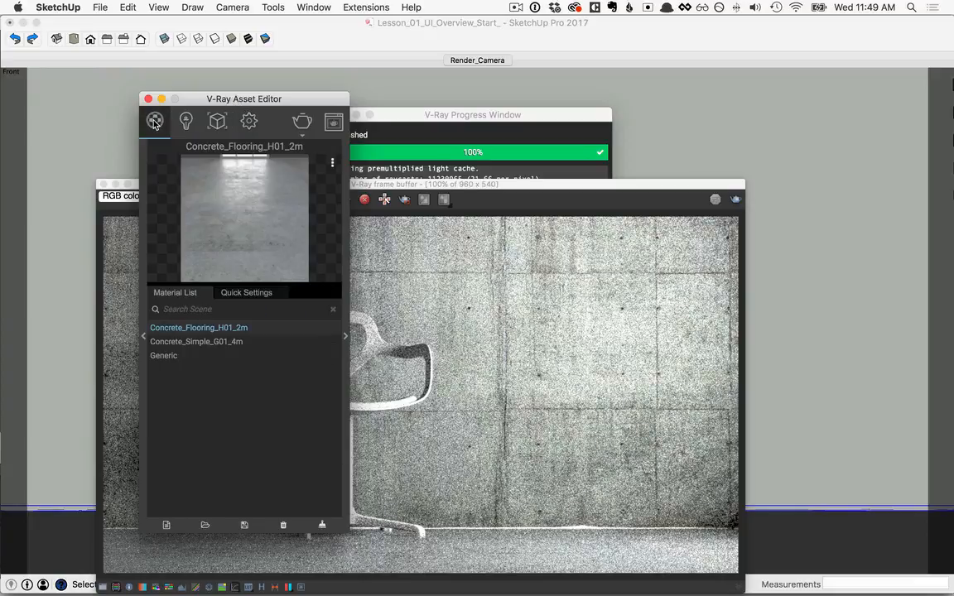
click(207, 347)
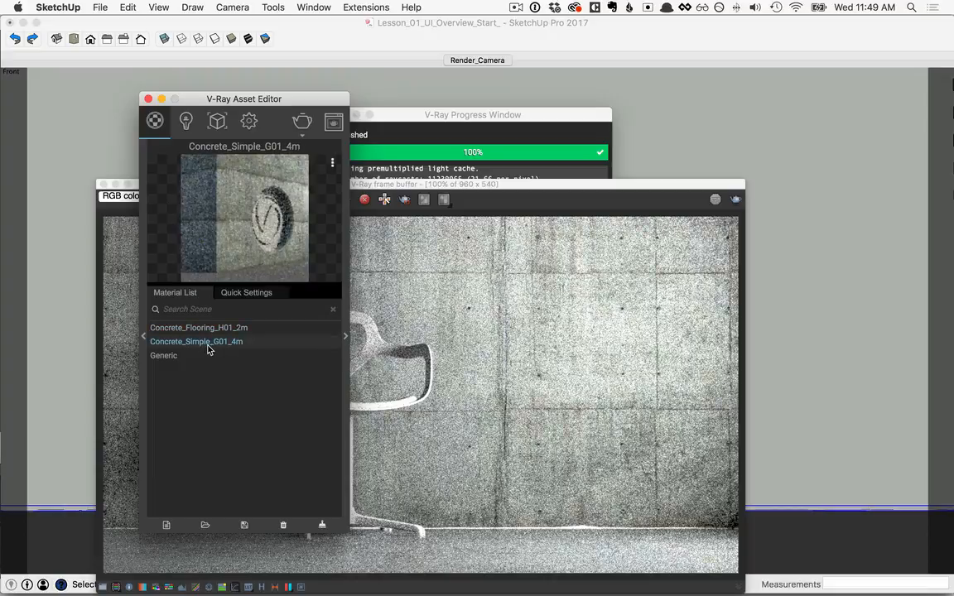
right_click(209, 347)
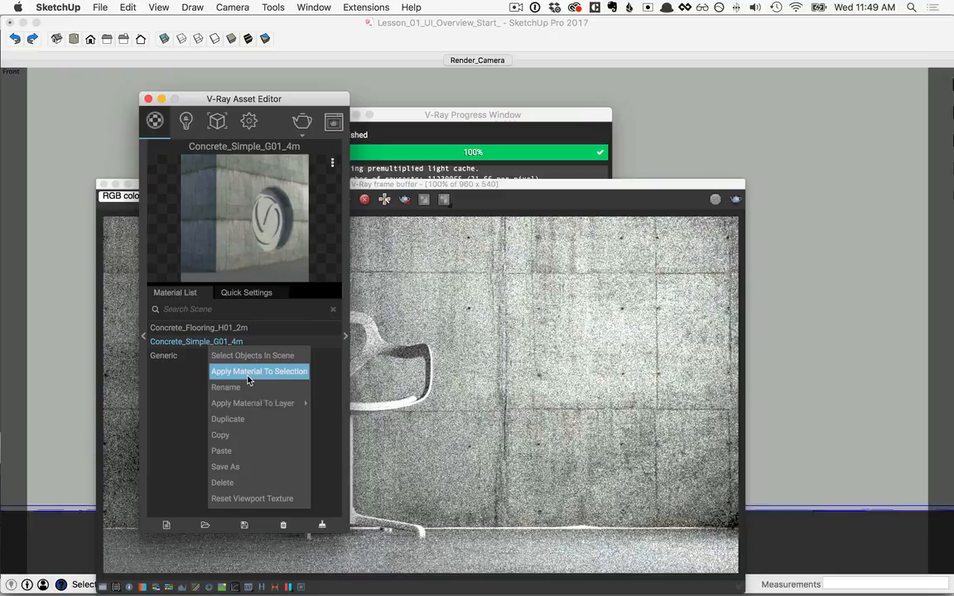
click(247, 372)
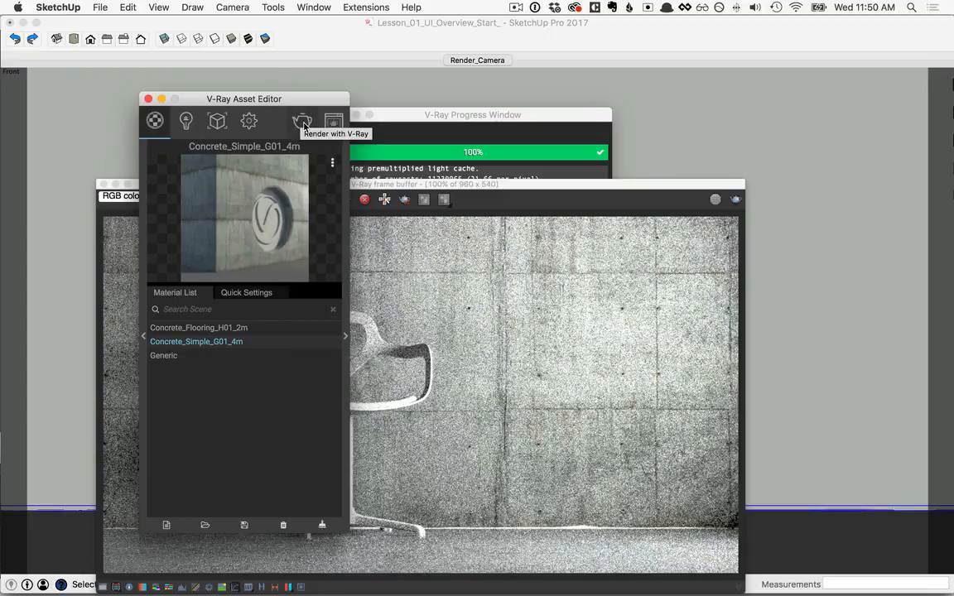
click(303, 124)
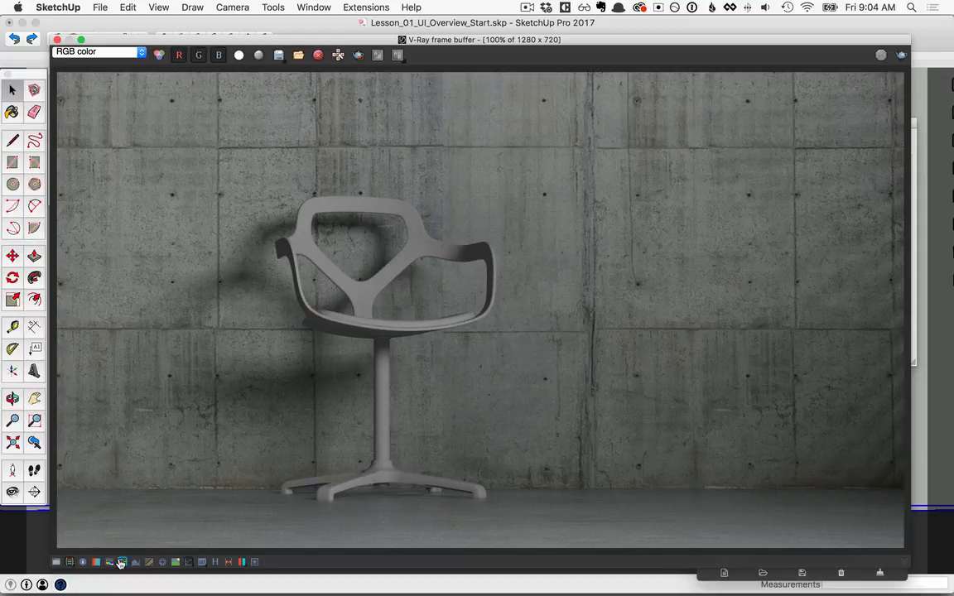
Step: Display and enable the frame buffer's render history, and open the history settings
click(217, 562)
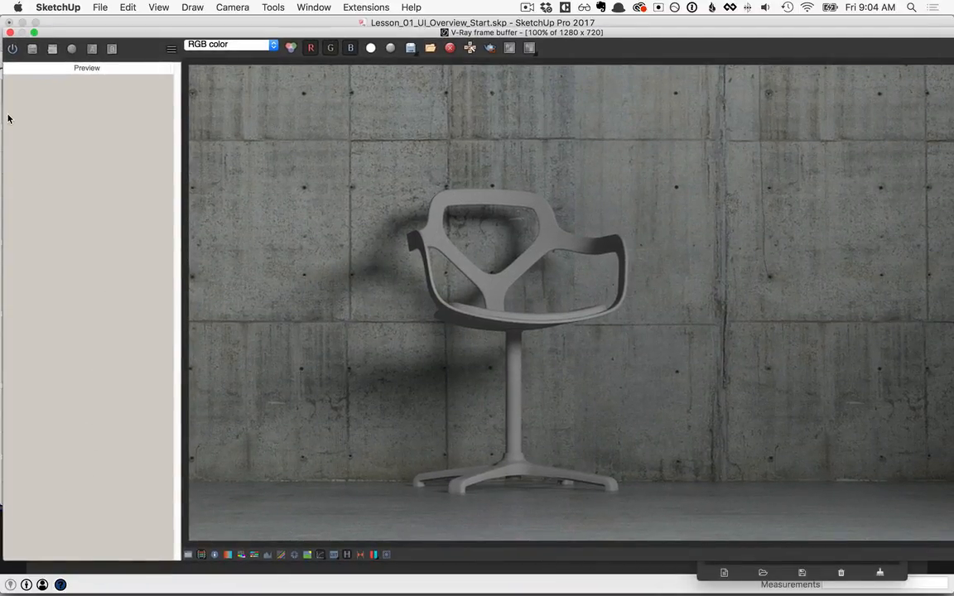
click(12, 51)
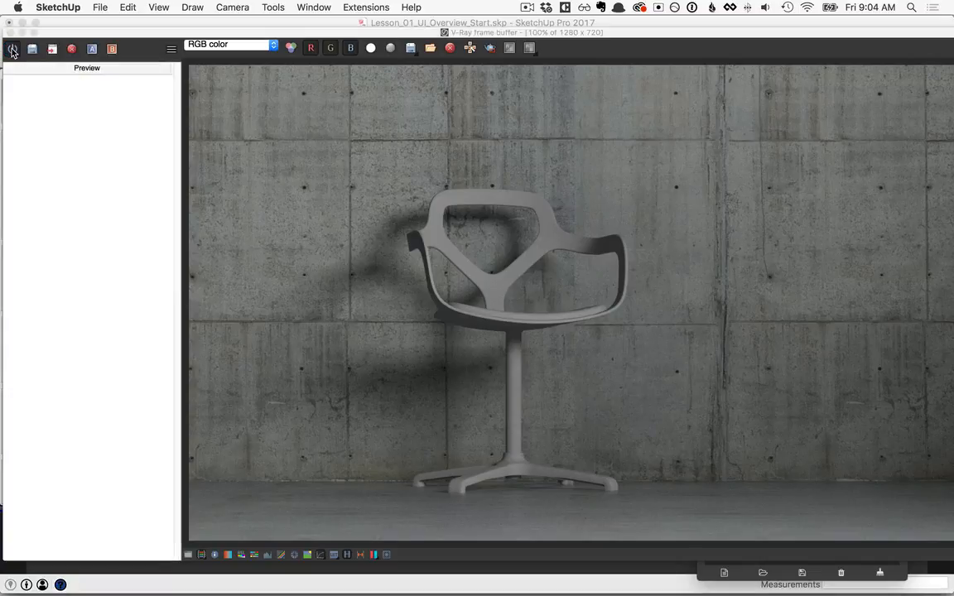
click(171, 50)
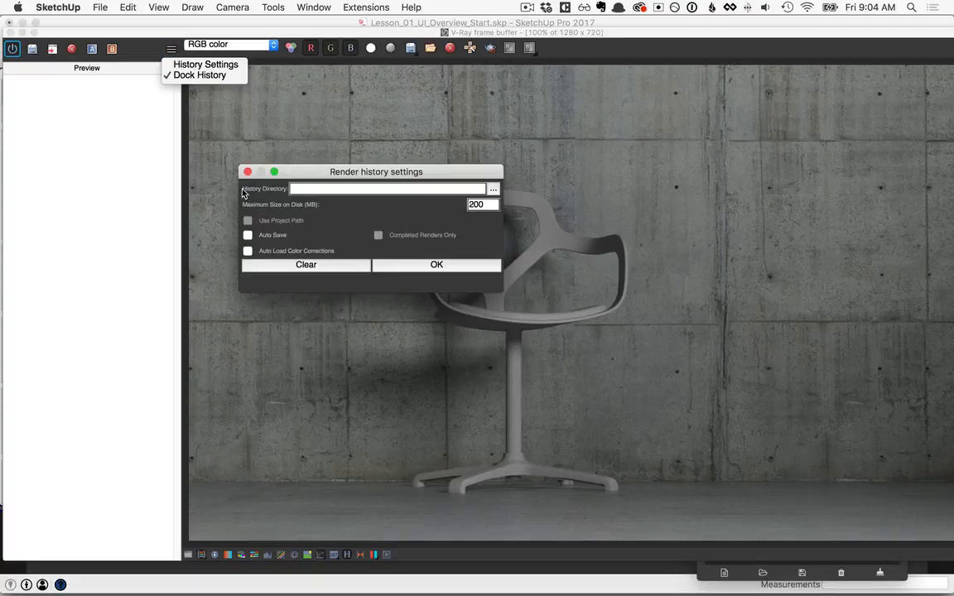
Step: Set the history directory to a new Desktop folder named VFB History, and save the current render to the history
click(492, 190)
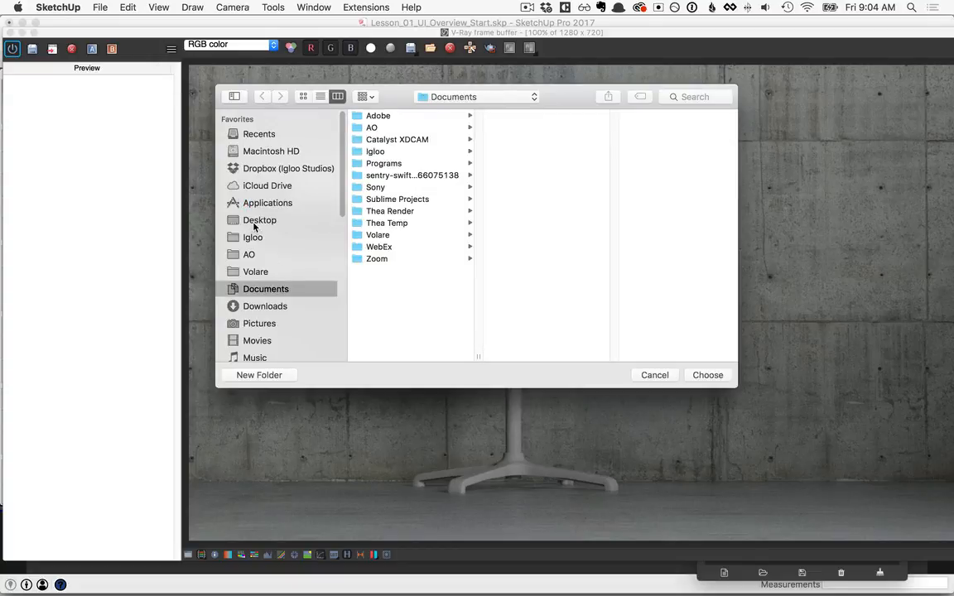
click(257, 220)
click(258, 375)
text(VFB History)
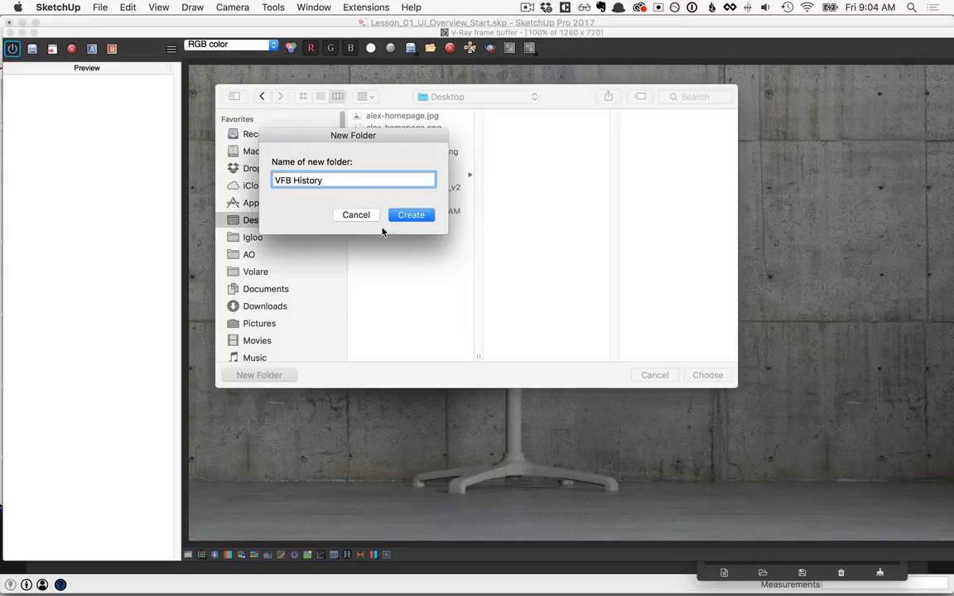
key(Return)
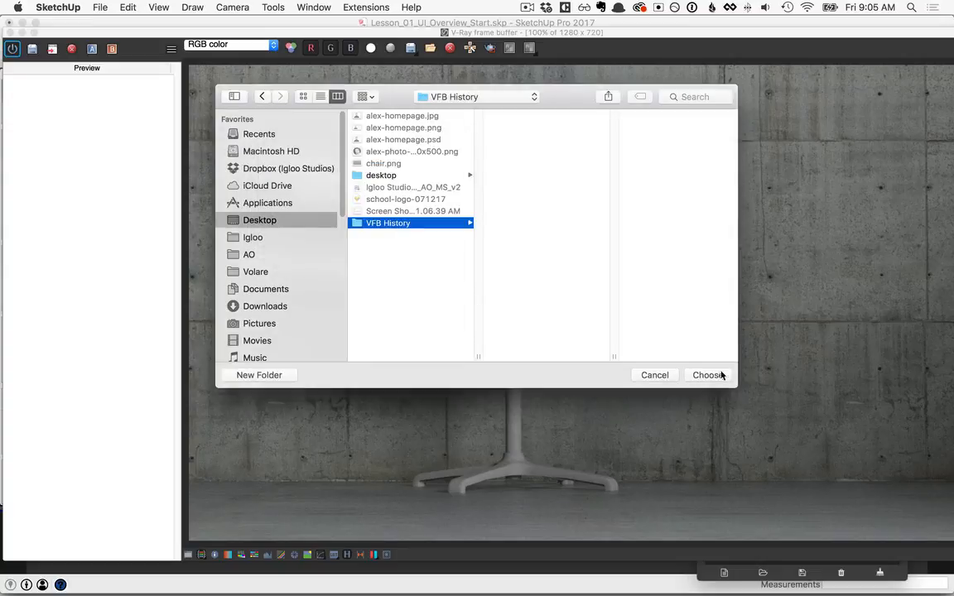
click(707, 375)
click(441, 266)
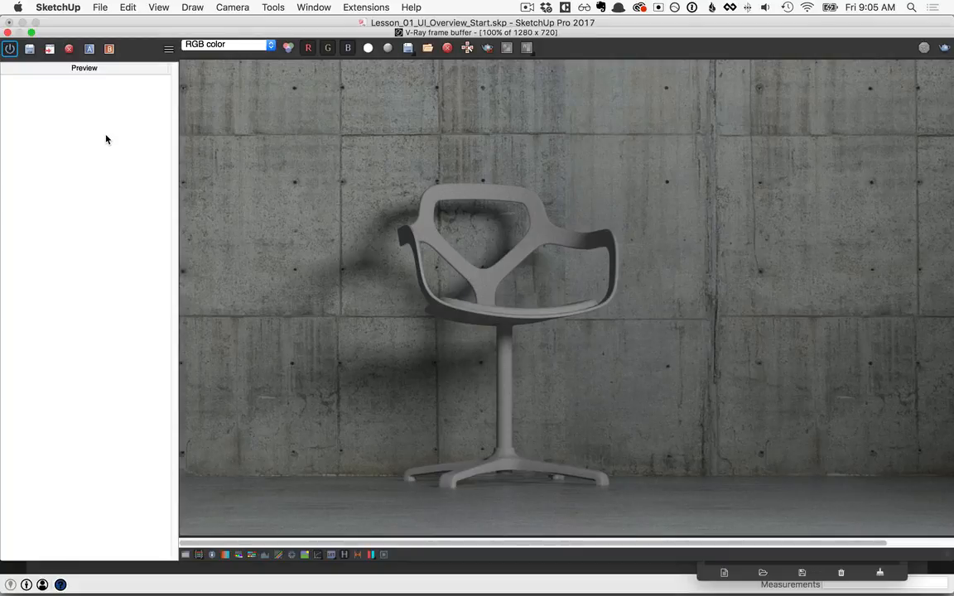
click(31, 51)
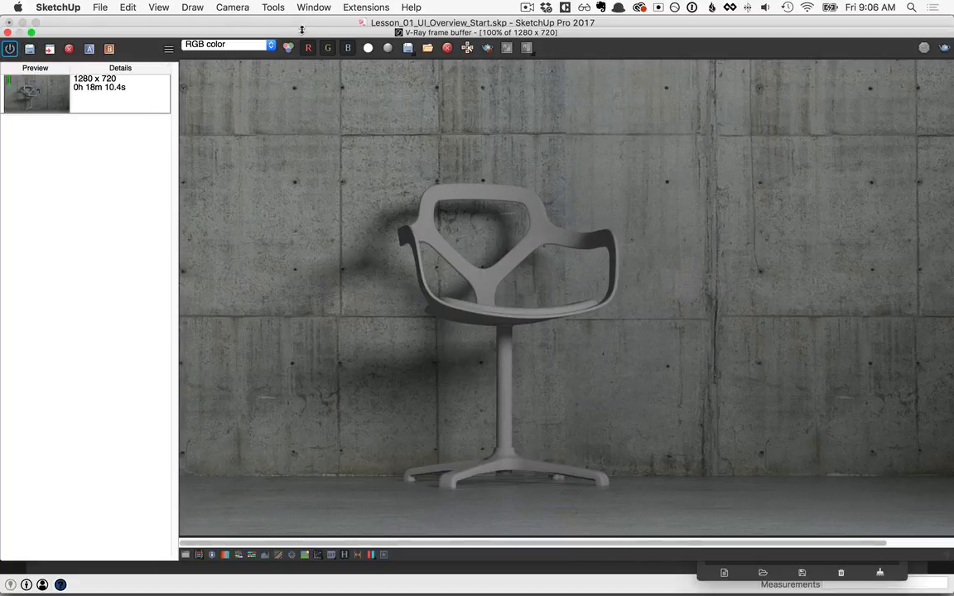
Step: Change the Generic material's diffuse color to a bright, warm yellow
drag(301, 31, 275, 320)
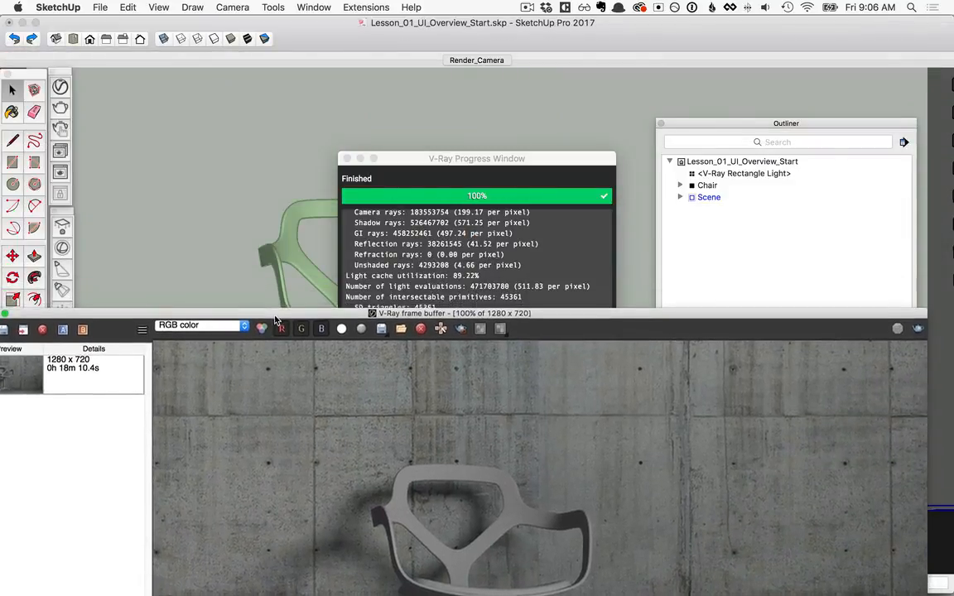
click(347, 158)
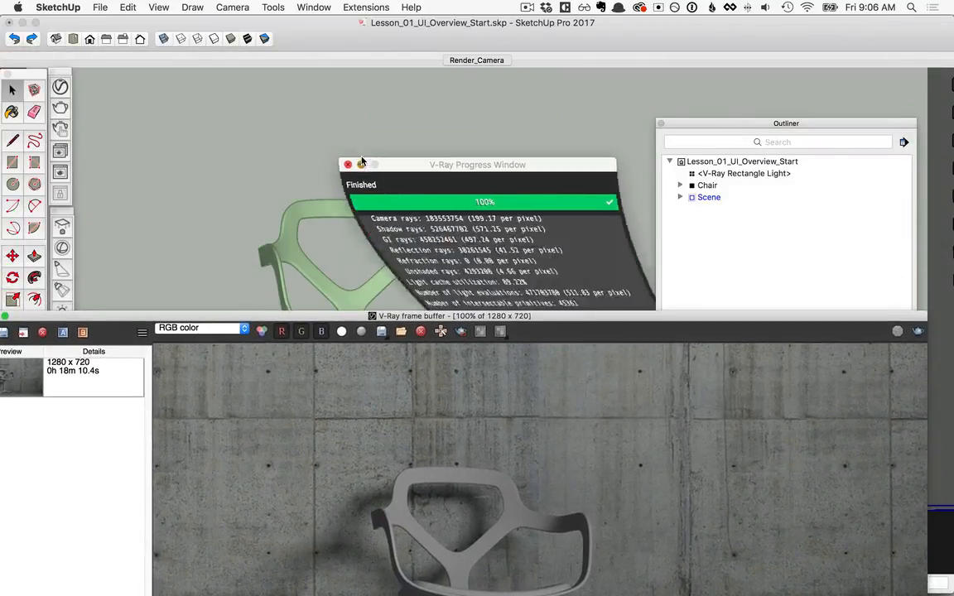
click(62, 89)
drag(755, 148, 585, 45)
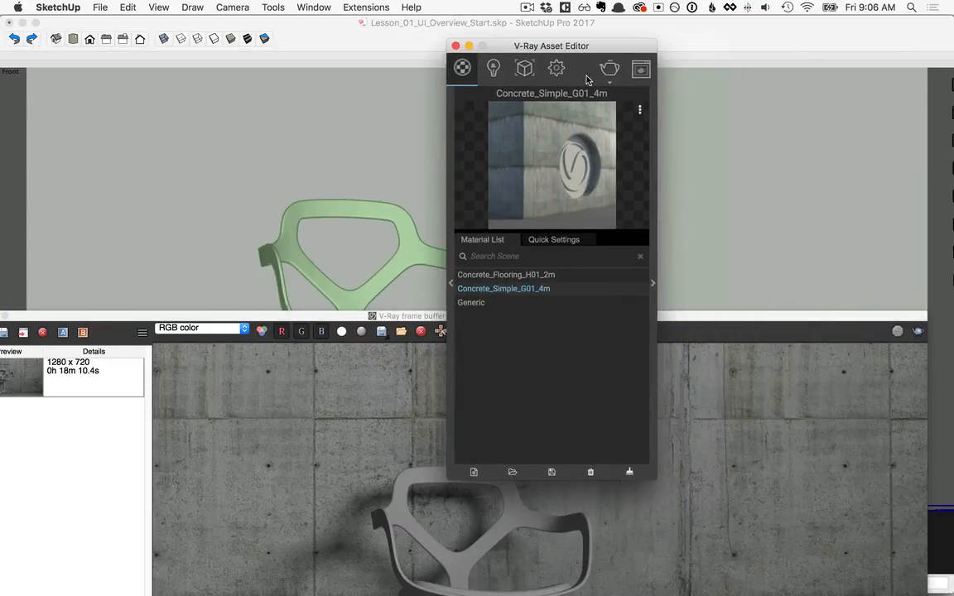
click(476, 304)
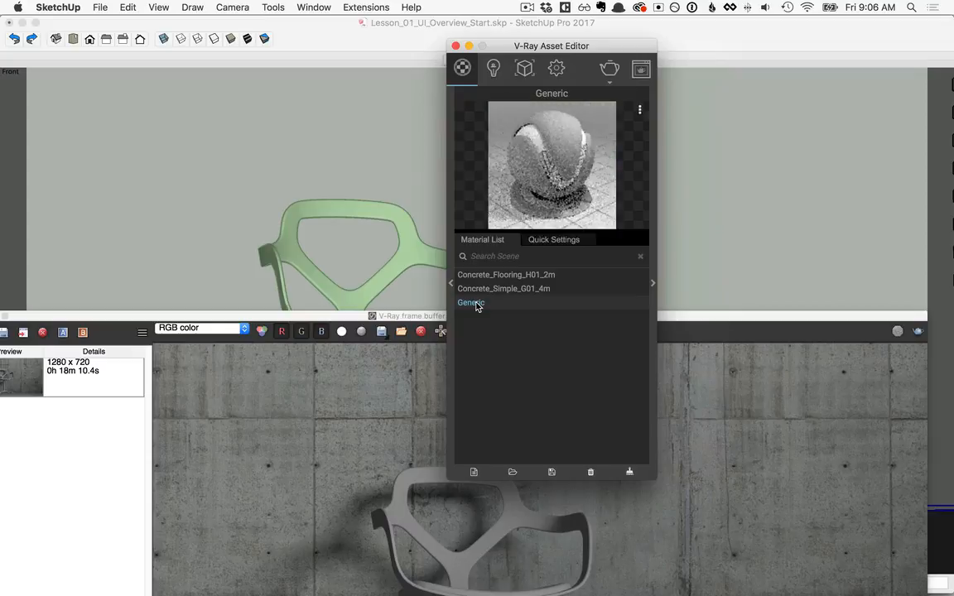
click(563, 242)
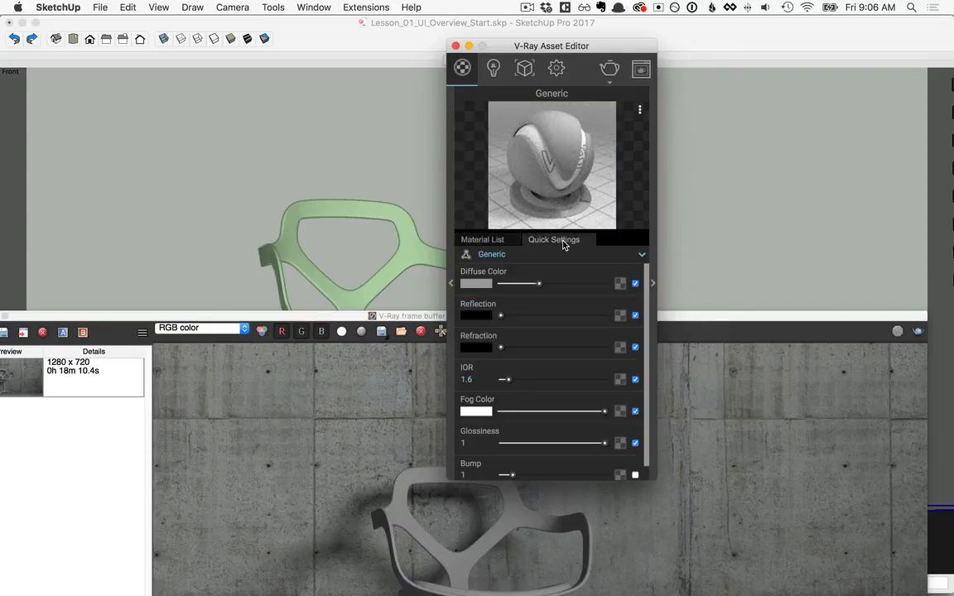
click(476, 284)
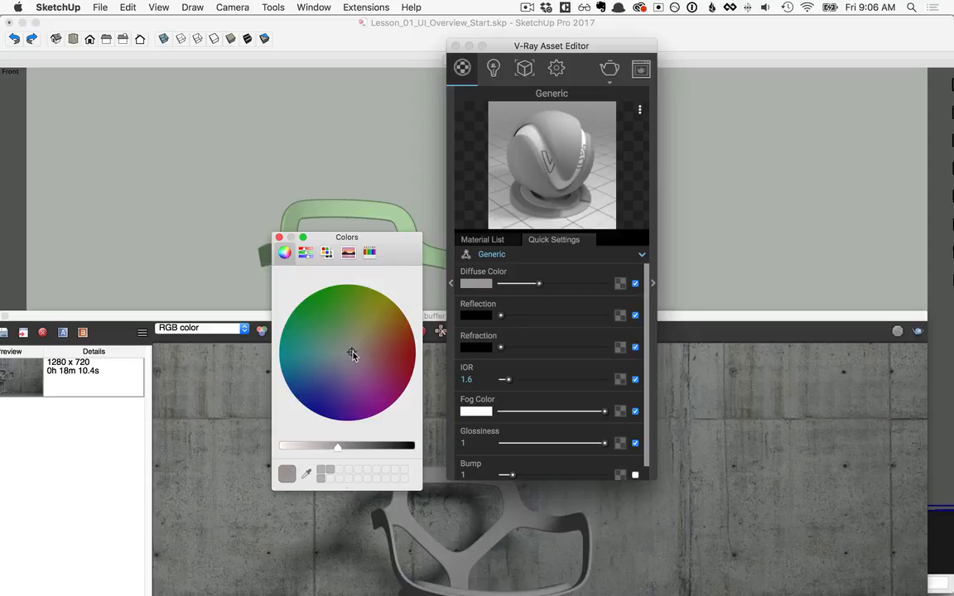
drag(352, 355, 373, 324)
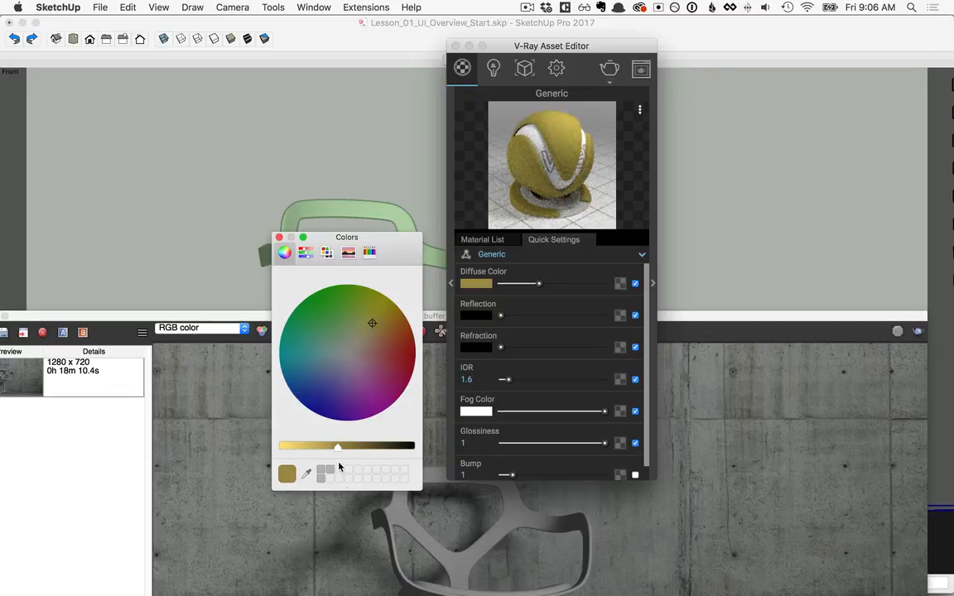
drag(338, 450, 287, 453)
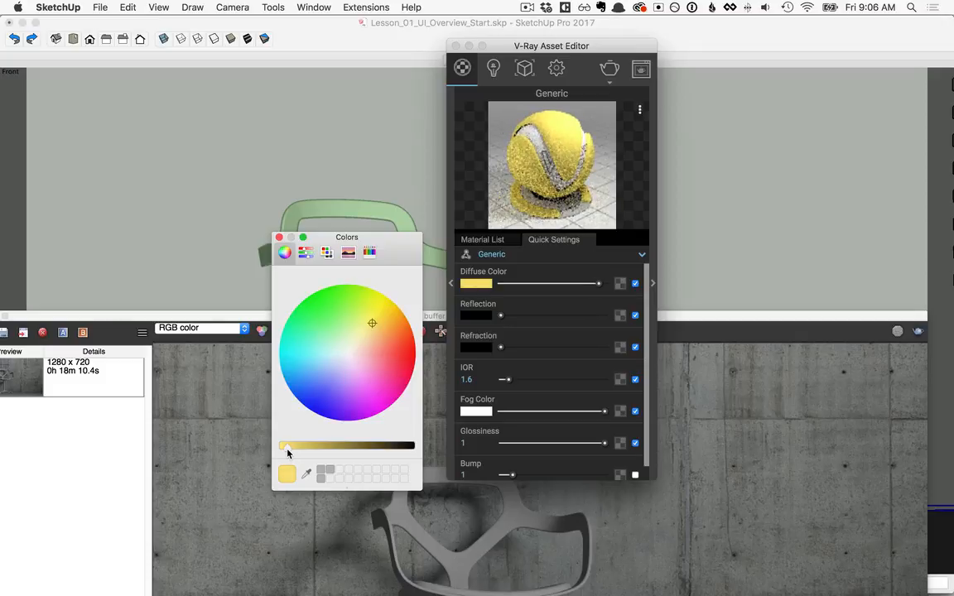
Step: Turn off automatic image saving and render only a region drawn around the whole chair
click(556, 70)
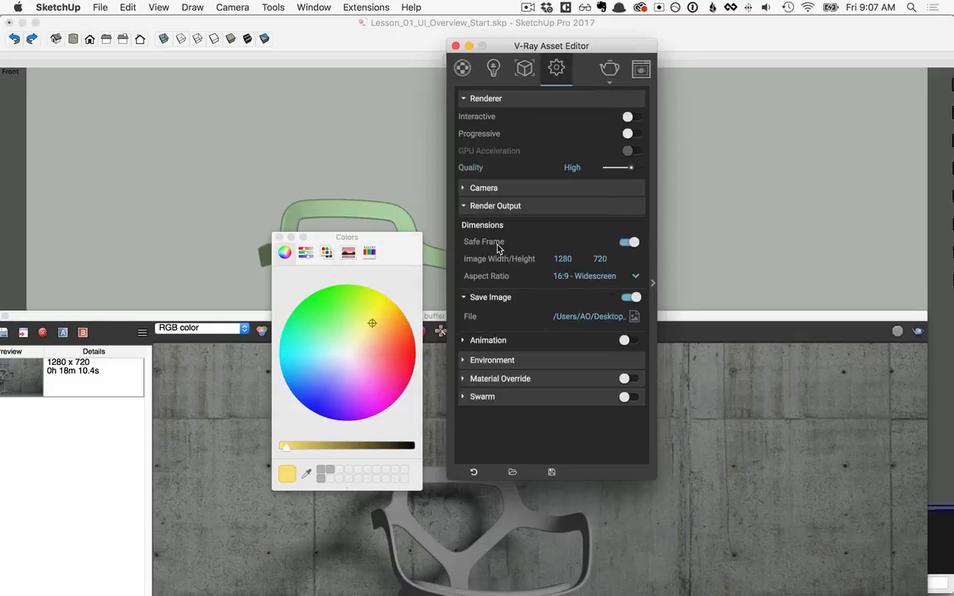
click(633, 298)
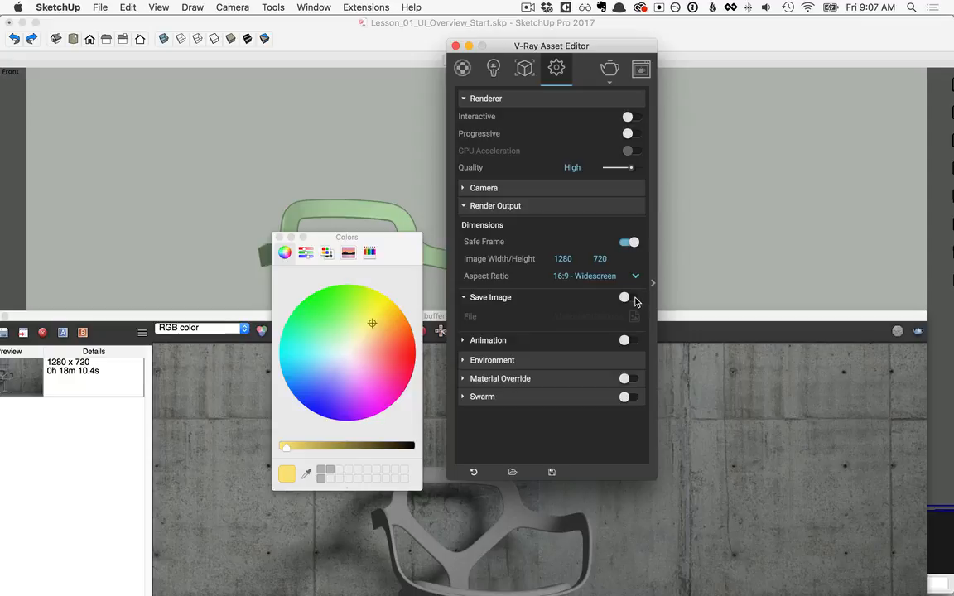
mouse_move(677, 317)
mouse_down()
mouse_move(677, 174)
mouse_move(719, 62)
mouse_move(701, 33)
mouse_up()
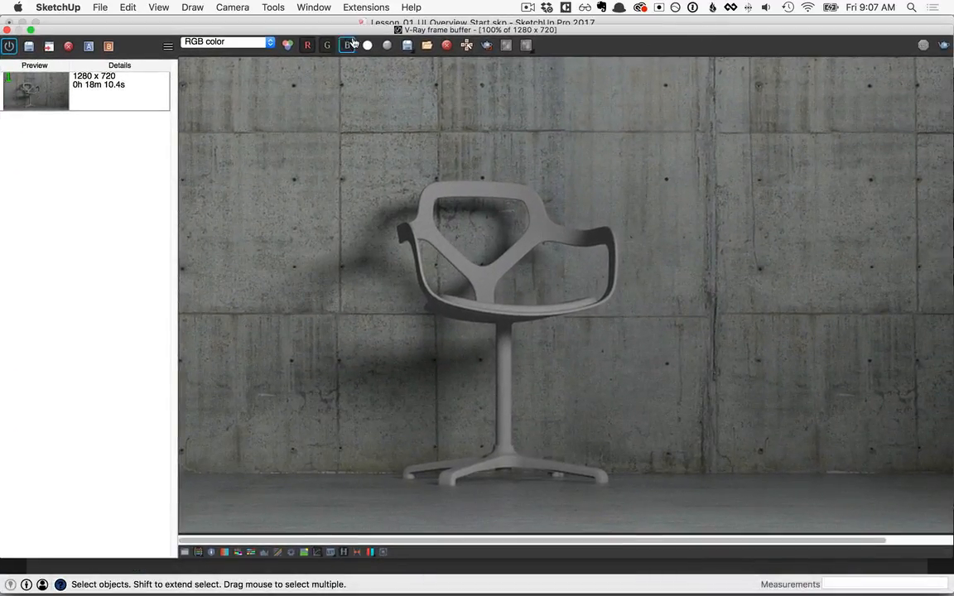
click(487, 47)
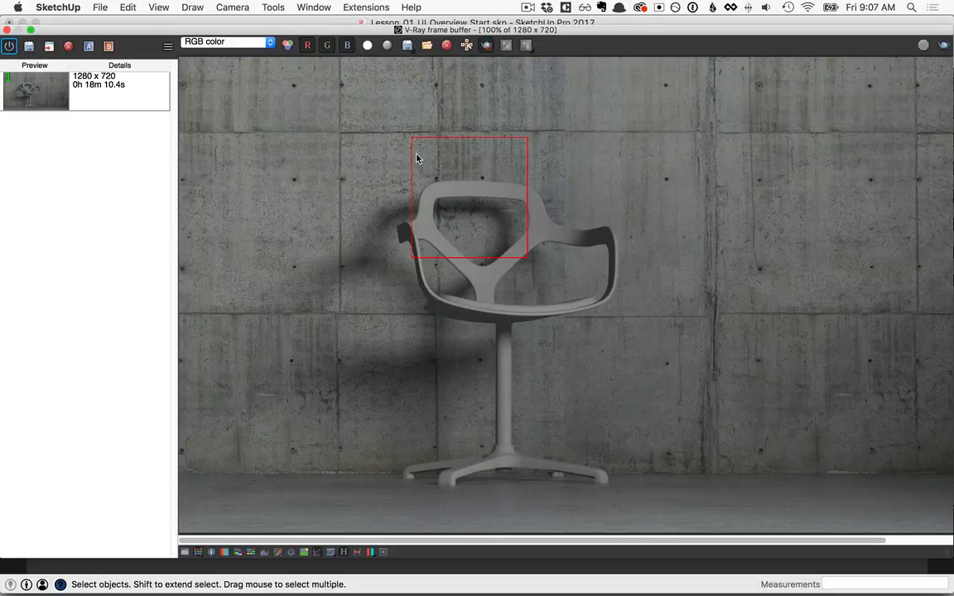
drag(390, 139, 635, 506)
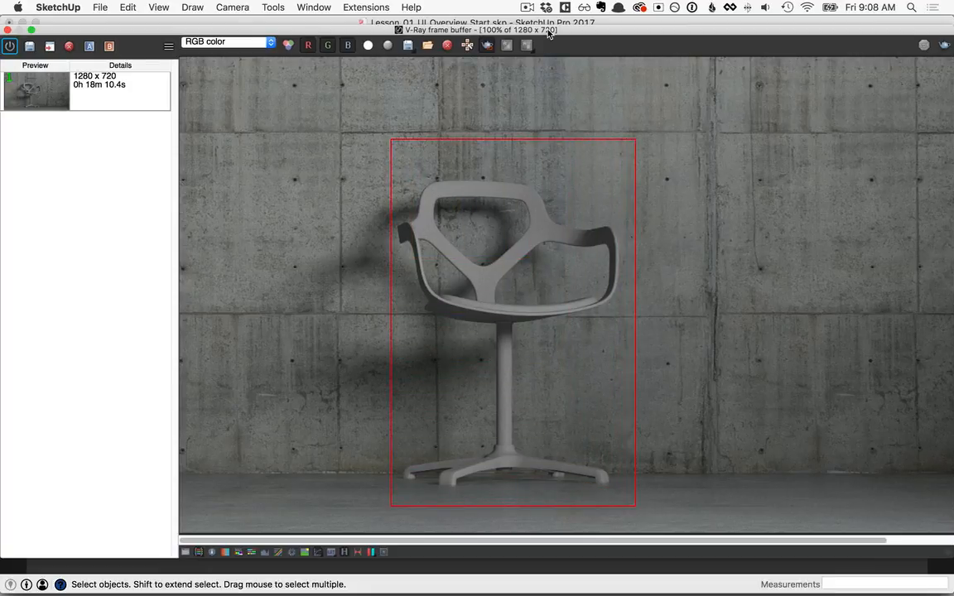
drag(548, 33, 546, 191)
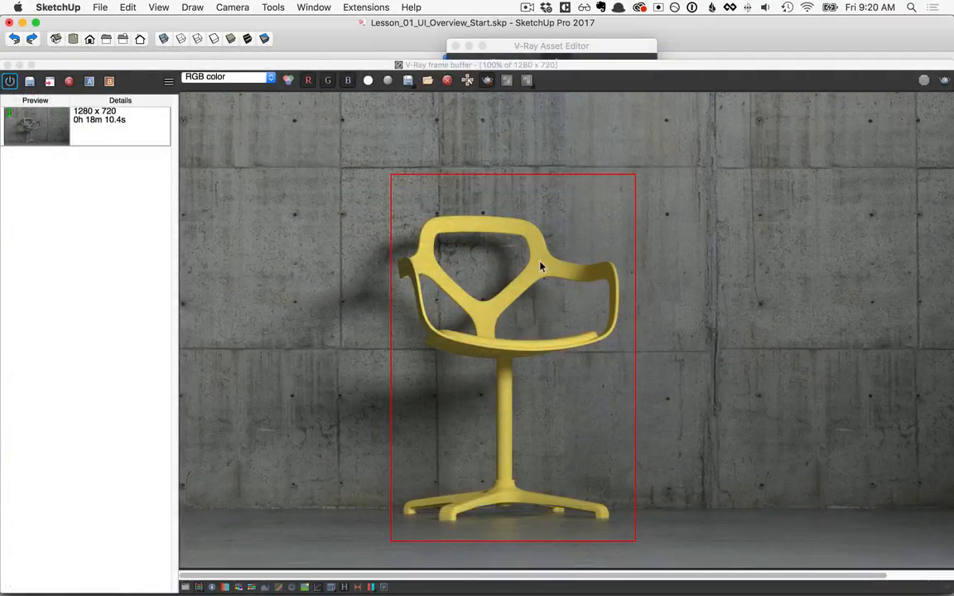
Step: Save the yellow chair render to the history and compare it repeatedly with the earlier grey chair render
click(29, 82)
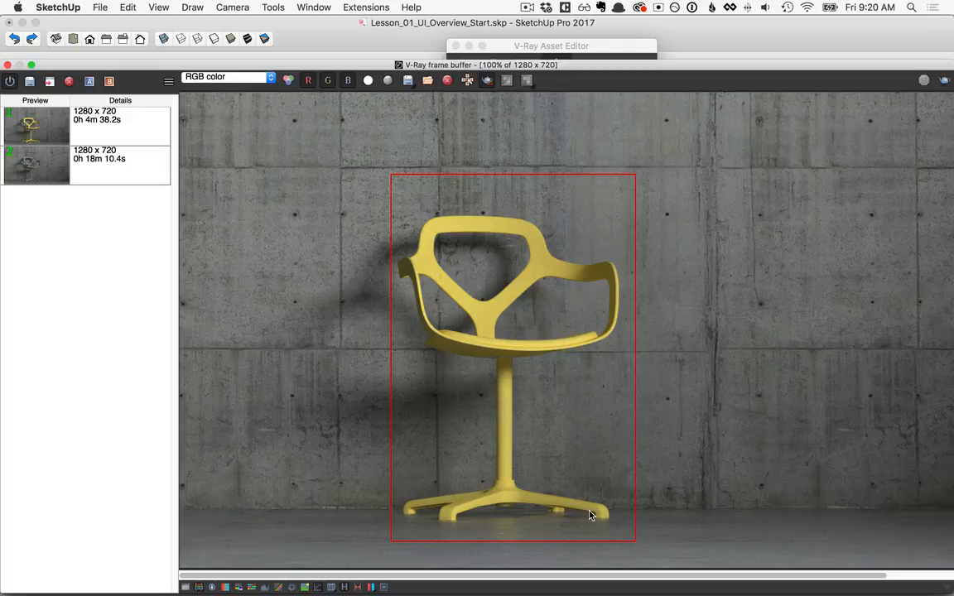
click(32, 170)
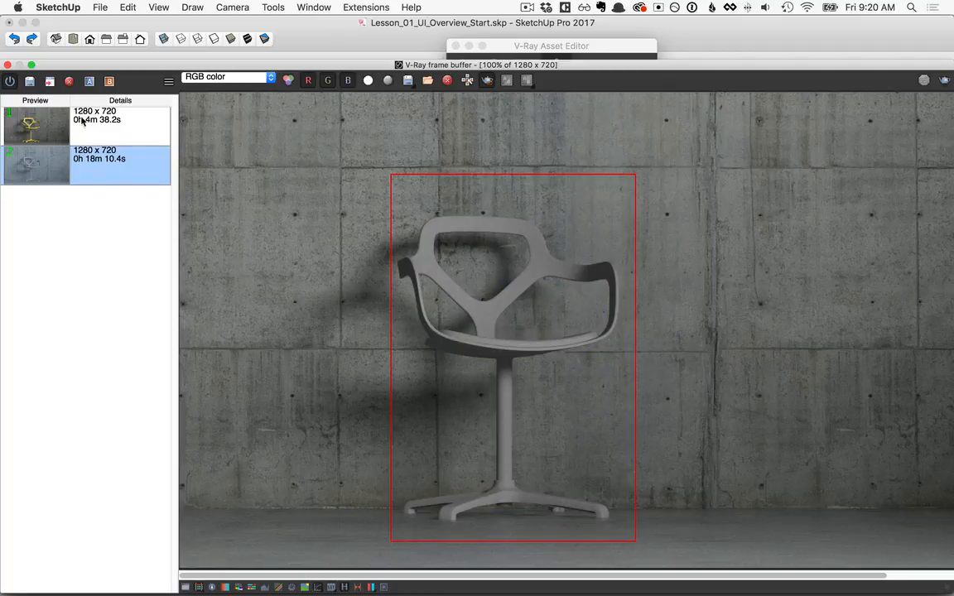
click(40, 128)
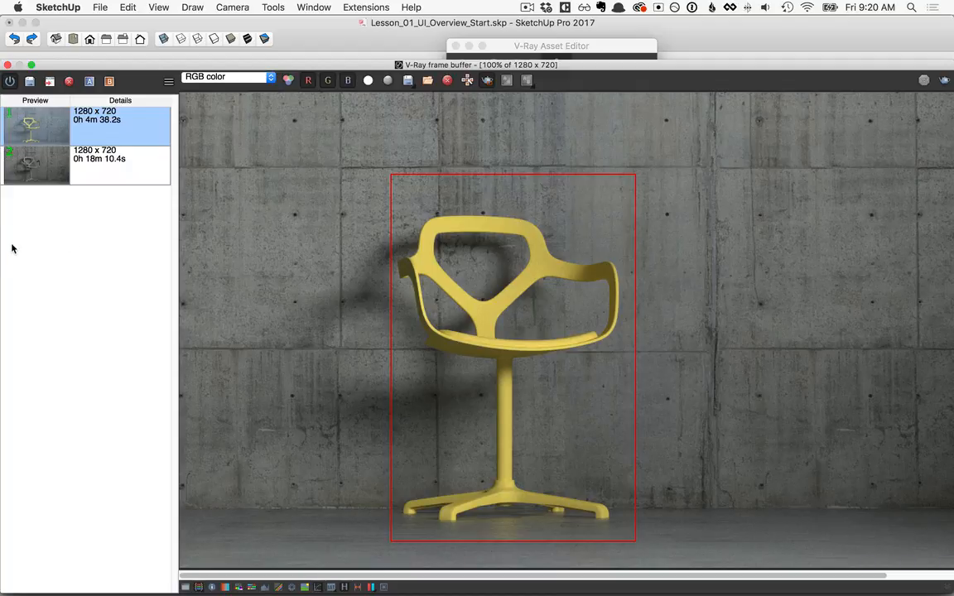
key(Down)
key(Up)
key(Down)
key(Up)
key(Down)
key(Up)
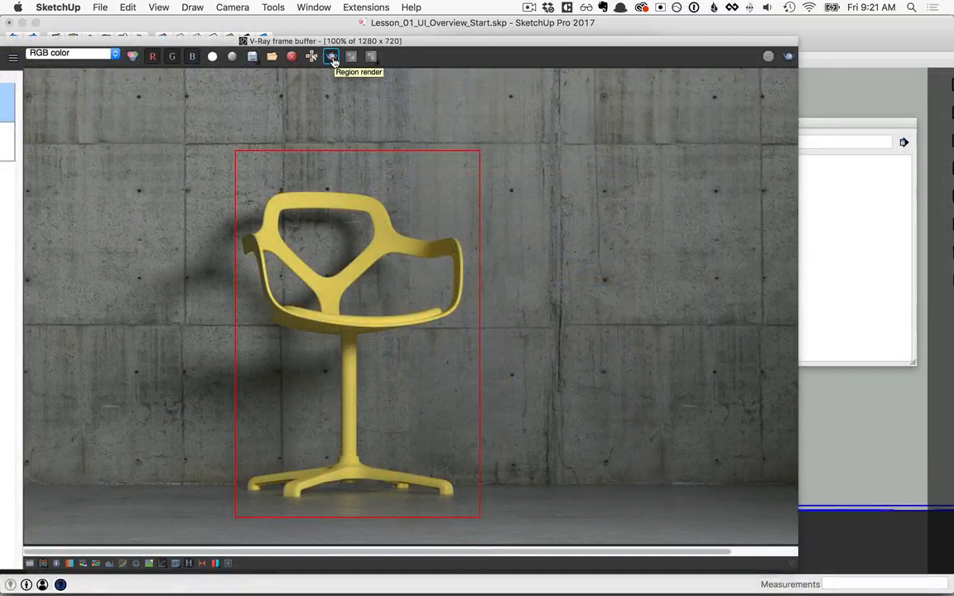
Step: Turn off region rendering and display the frame buffer's color correction controls
click(332, 58)
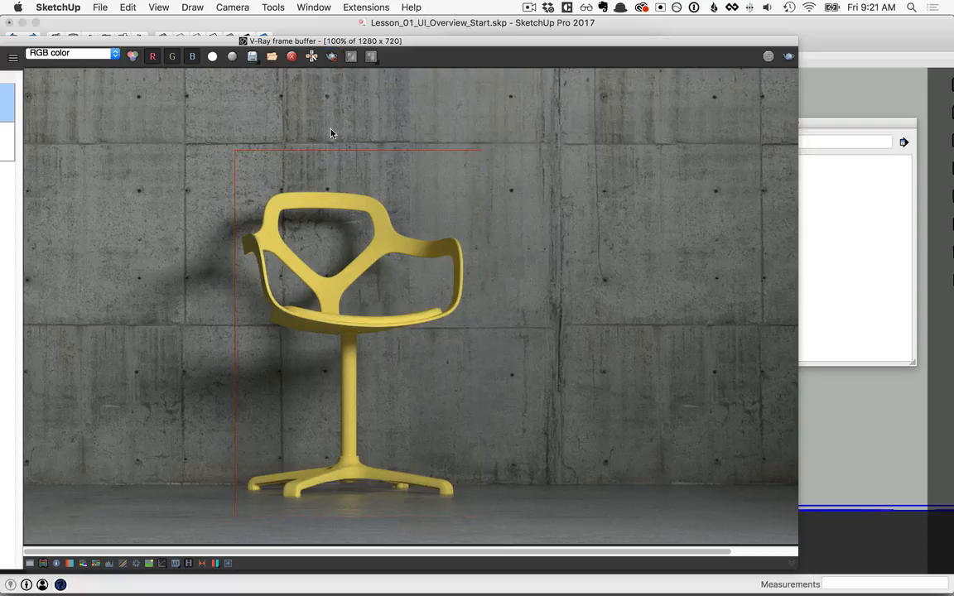
click(30, 563)
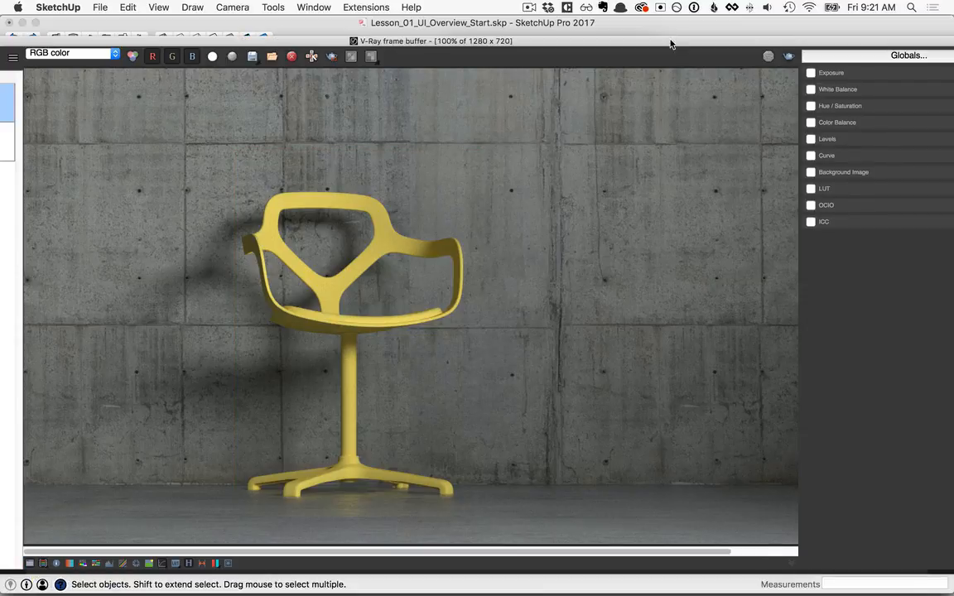
drag(671, 43, 606, 42)
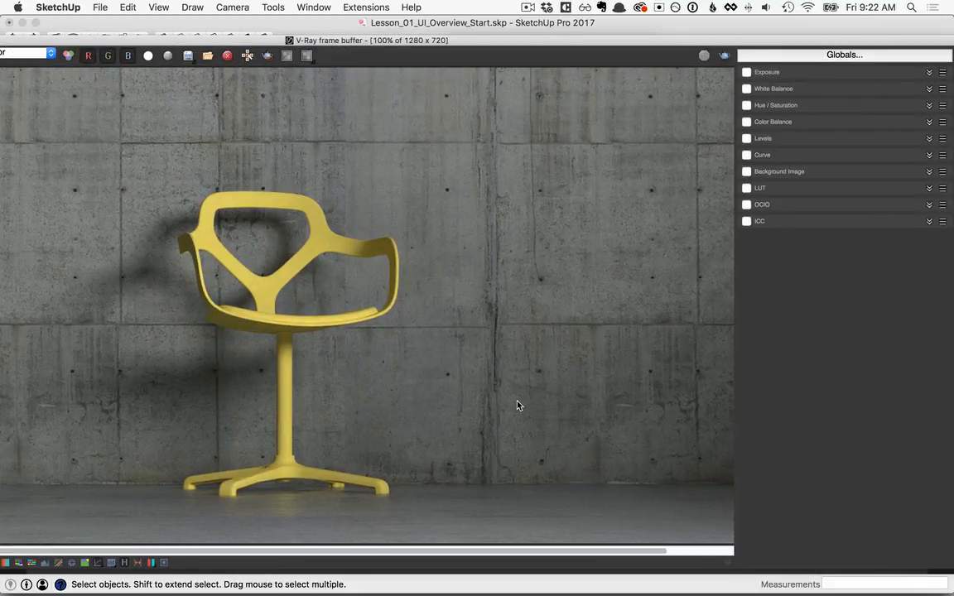
Step: Enable the Exposure correction and set Exposure to 0.70, Highlight Burn to 0.94 and Contrast to 0.12
click(747, 72)
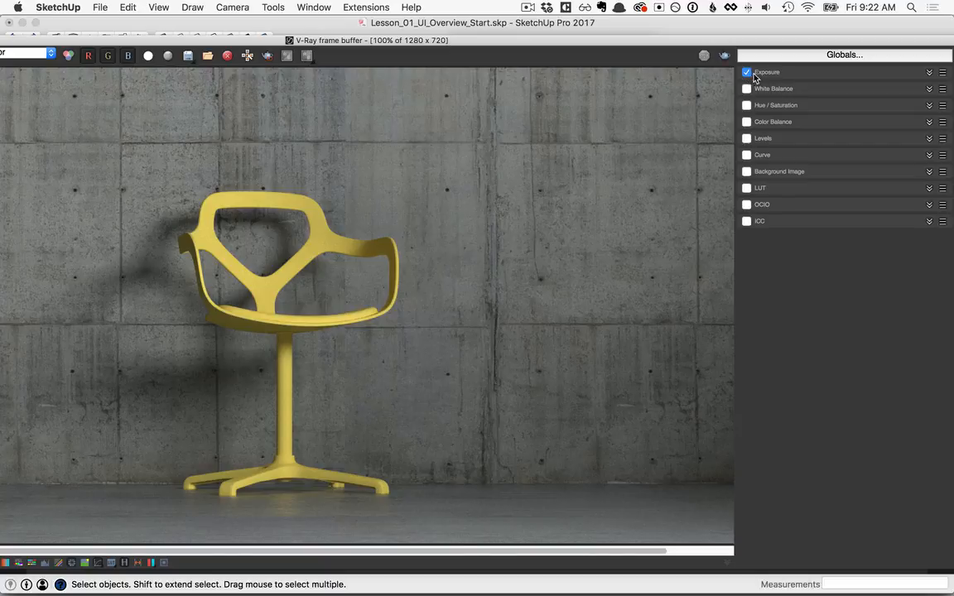
click(929, 73)
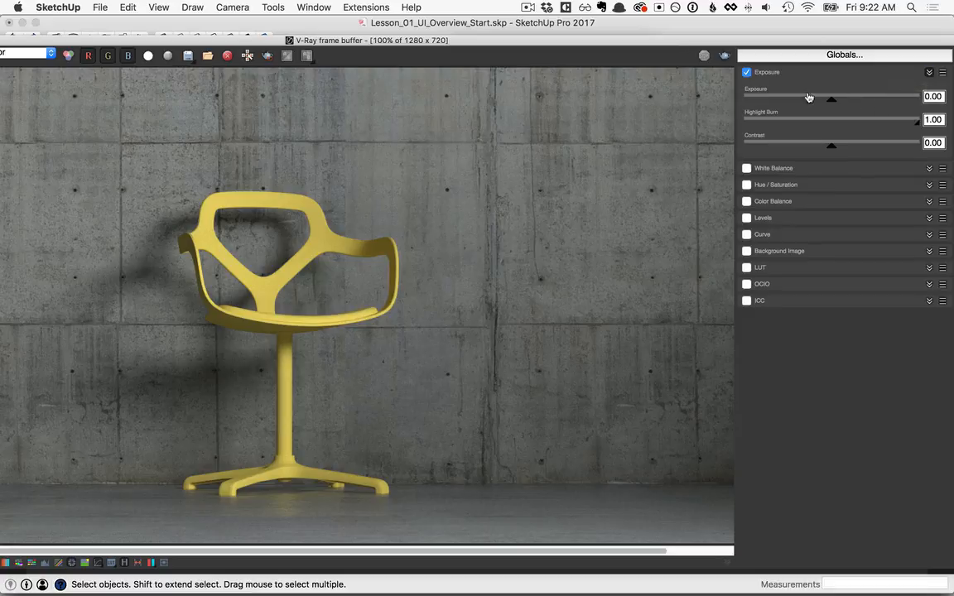
mouse_move(831, 102)
mouse_down()
mouse_move(860, 102)
mouse_move(833, 103)
mouse_up()
mouse_move(918, 128)
mouse_down()
mouse_move(775, 123)
mouse_move(908, 122)
mouse_up()
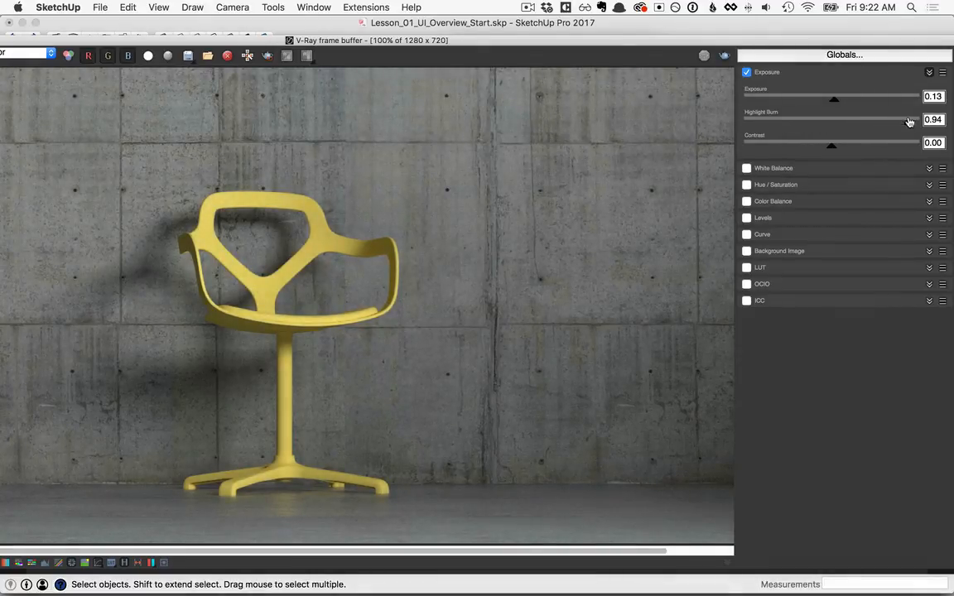
mouse_move(829, 147)
mouse_down()
mouse_move(812, 147)
mouse_move(853, 149)
mouse_move(835, 147)
mouse_move(843, 148)
mouse_up()
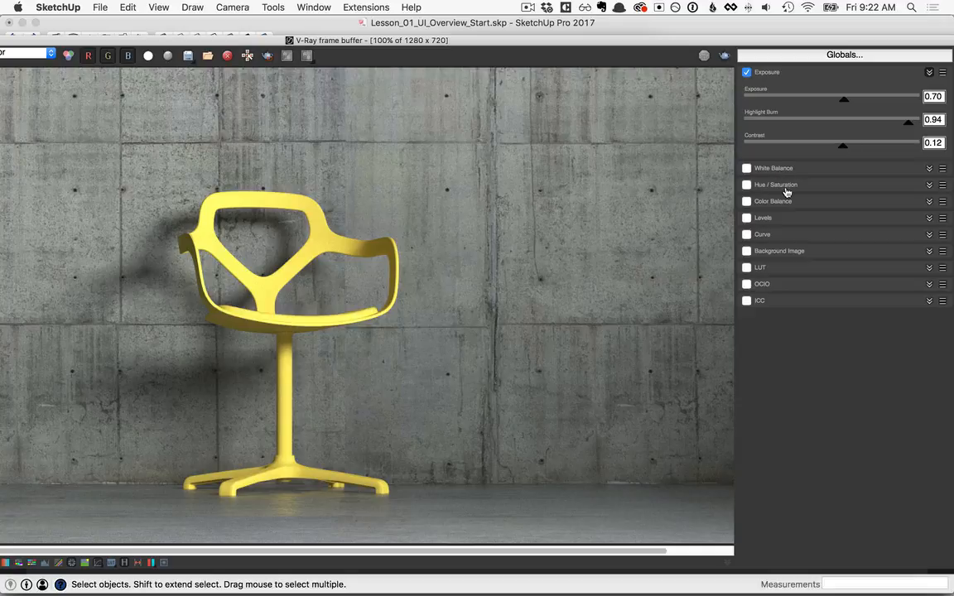
Step: Enable the White Balance correction and set its temperature to 6091
click(747, 169)
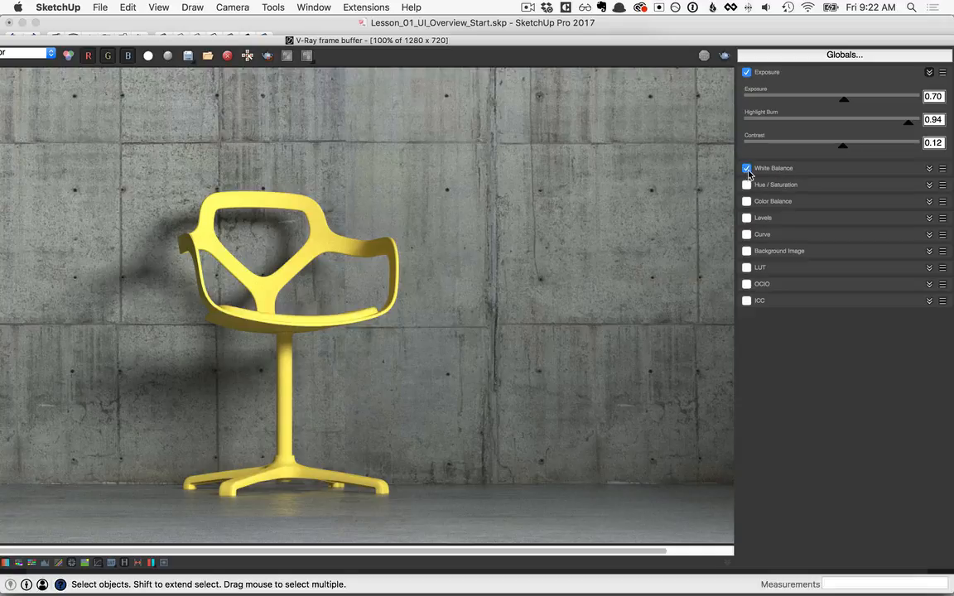
click(929, 168)
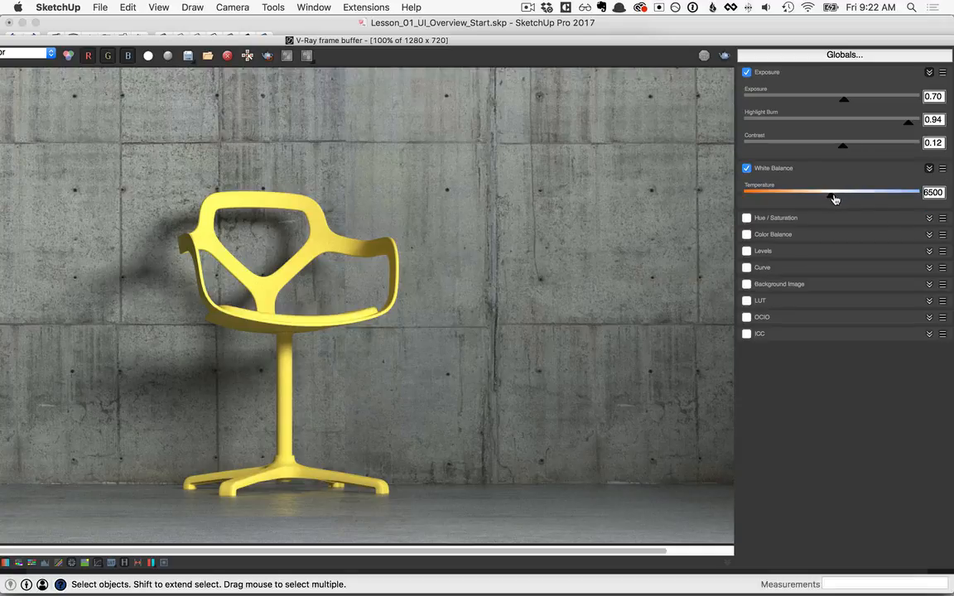
mouse_move(832, 198)
mouse_down()
mouse_move(809, 197)
mouse_move(856, 196)
mouse_move(821, 196)
mouse_up()
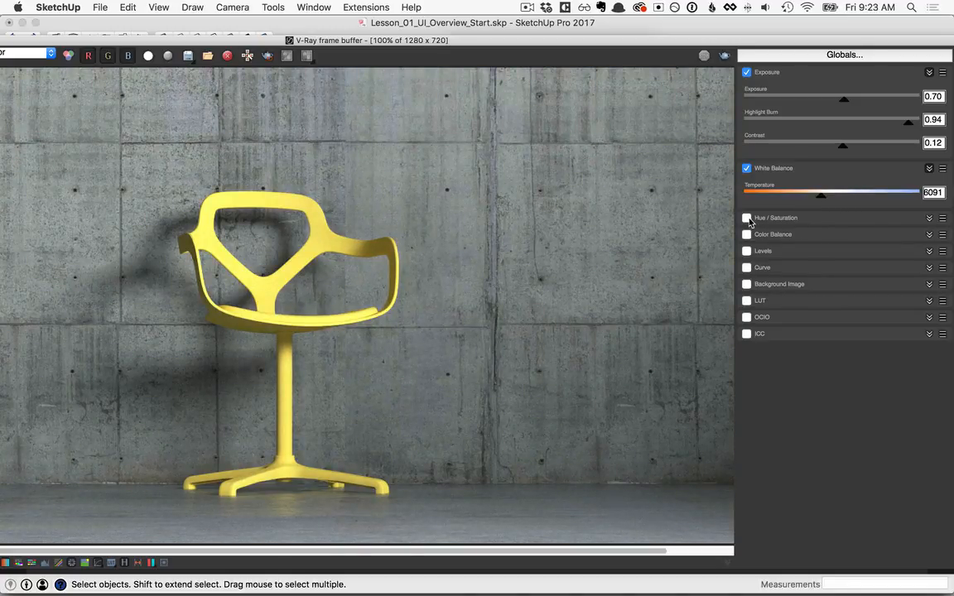
Step: Enable the Hue / Saturation correction and set Hue to -6.11, Saturation to 0.13 and Lightness to -0.01
click(777, 218)
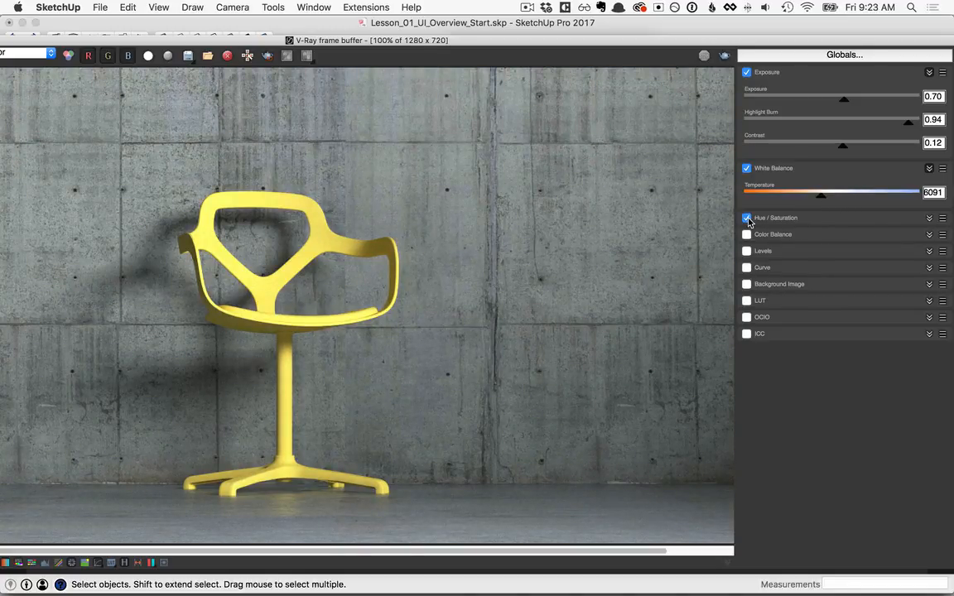
click(928, 218)
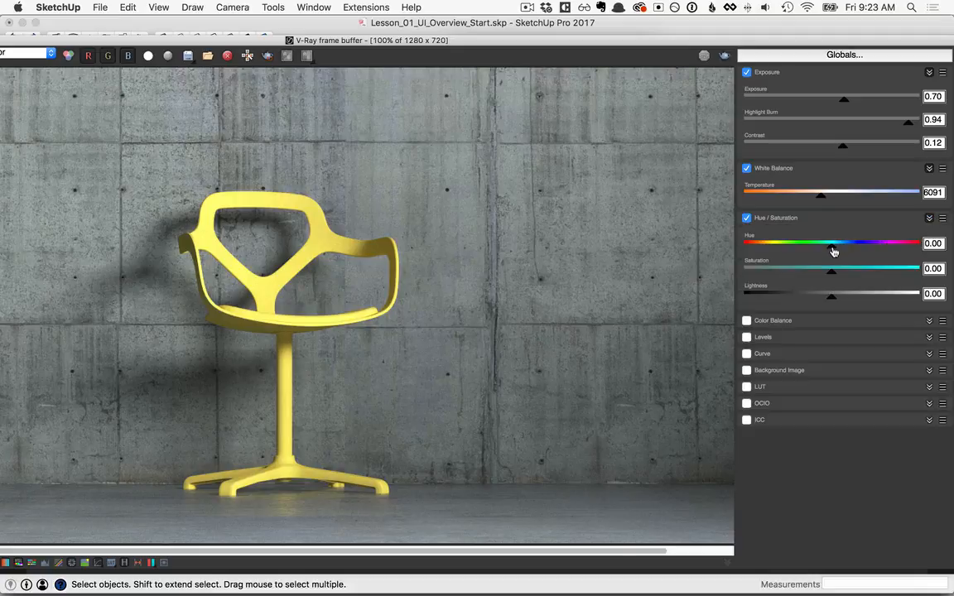
drag(832, 251, 831, 300)
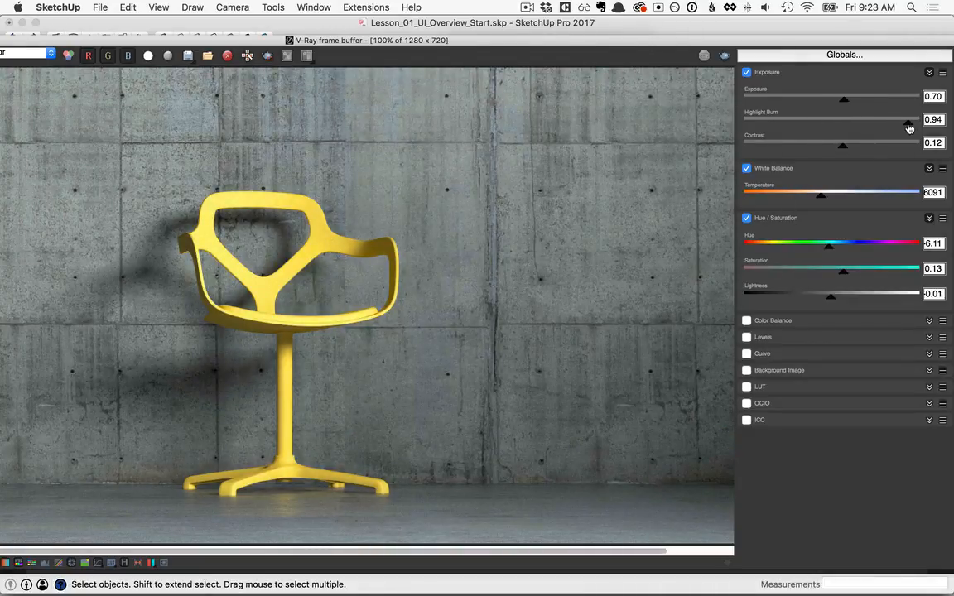
Step: Readjust the Exposure correction with Highlight Burn at 0.92, Exposure at about 0.89 and a slightly lower Contrast
mouse_move(909, 124)
mouse_down()
mouse_move(897, 125)
mouse_move(907, 125)
mouse_up()
drag(846, 104, 848, 103)
drag(851, 103, 845, 100)
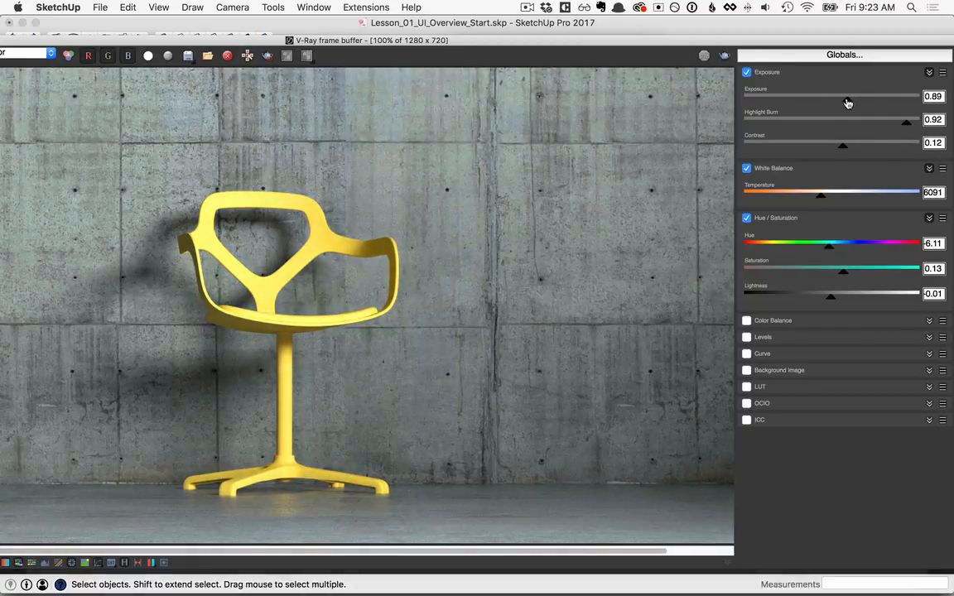
click(840, 149)
drag(840, 149, 831, 146)
Step: Save the color-corrected render to the Desktop as a PNG image named chair-final
drag(658, 41, 793, 38)
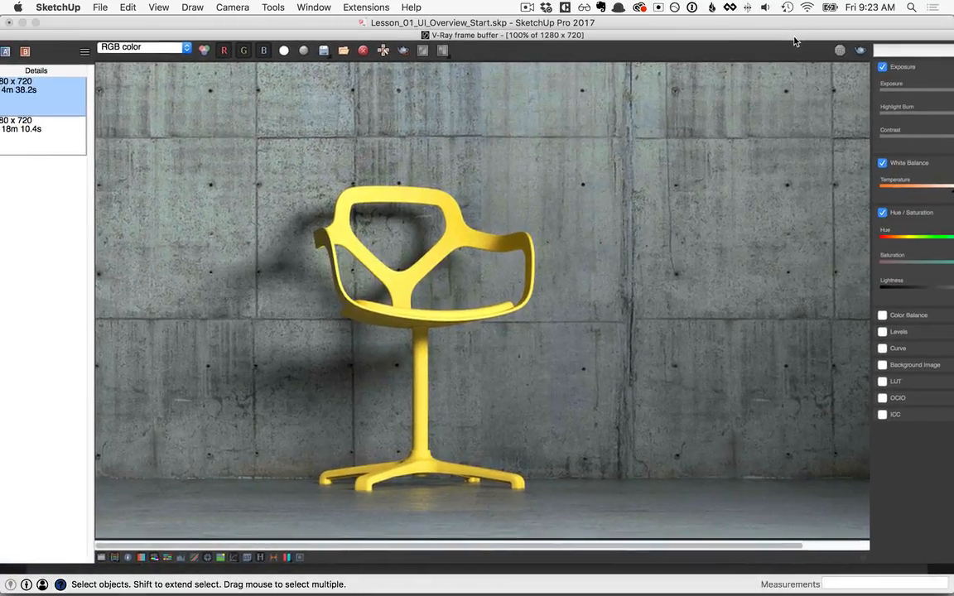
click(324, 52)
click(195, 251)
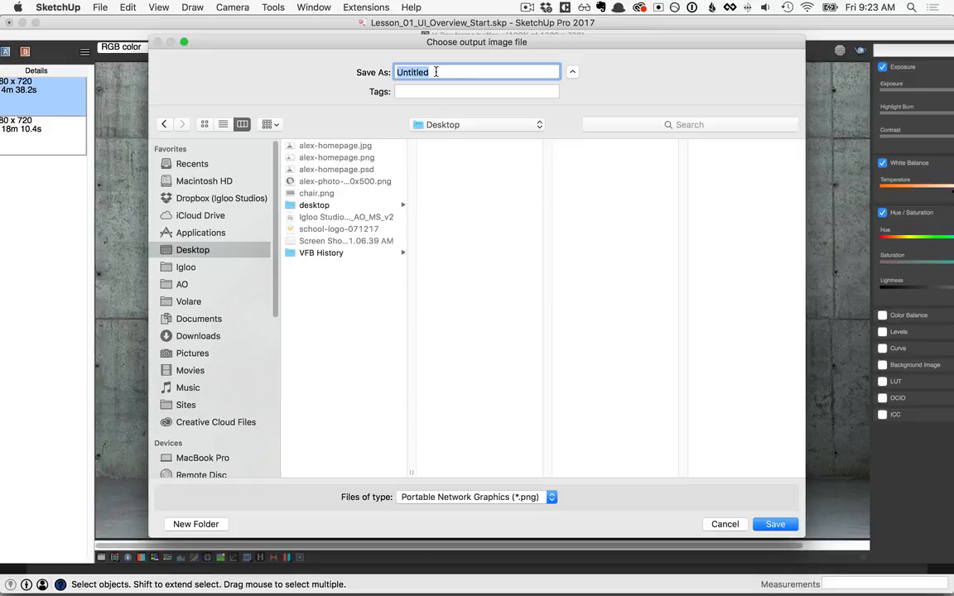
text(chair-final)
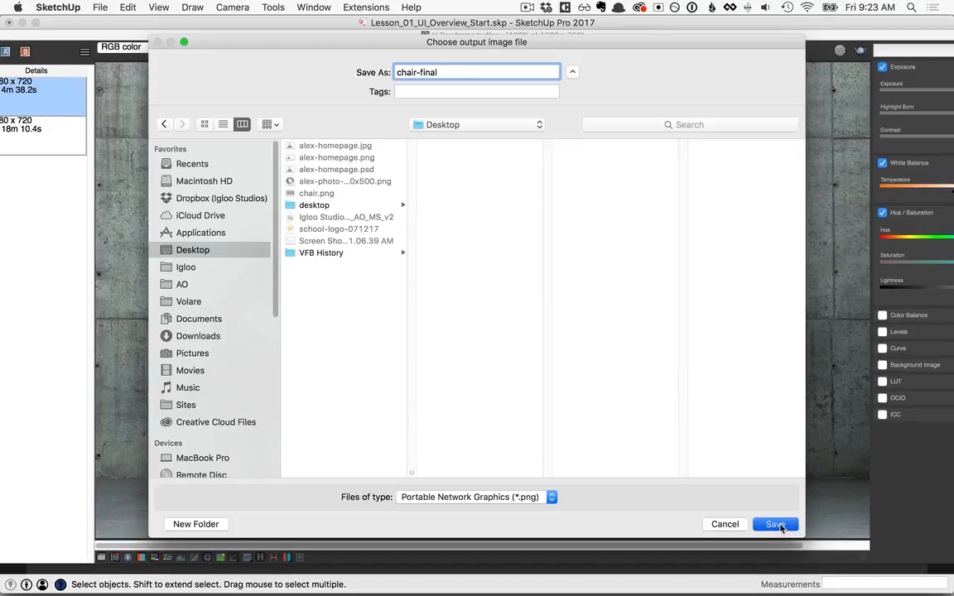
click(776, 524)
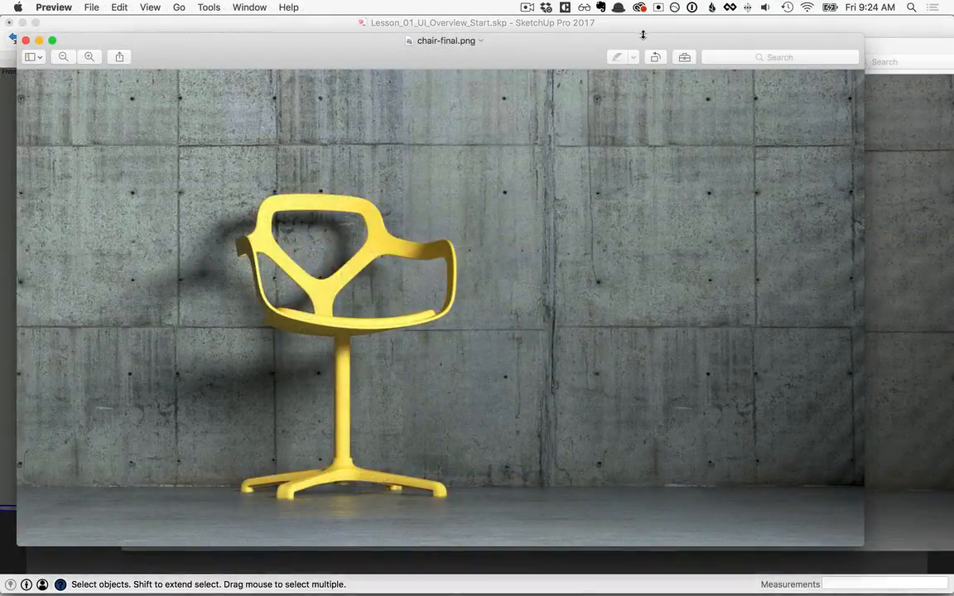
Step: In Preview, move chair-final.png aside and back to compare it with the image behind it
drag(642, 35, 344, 55)
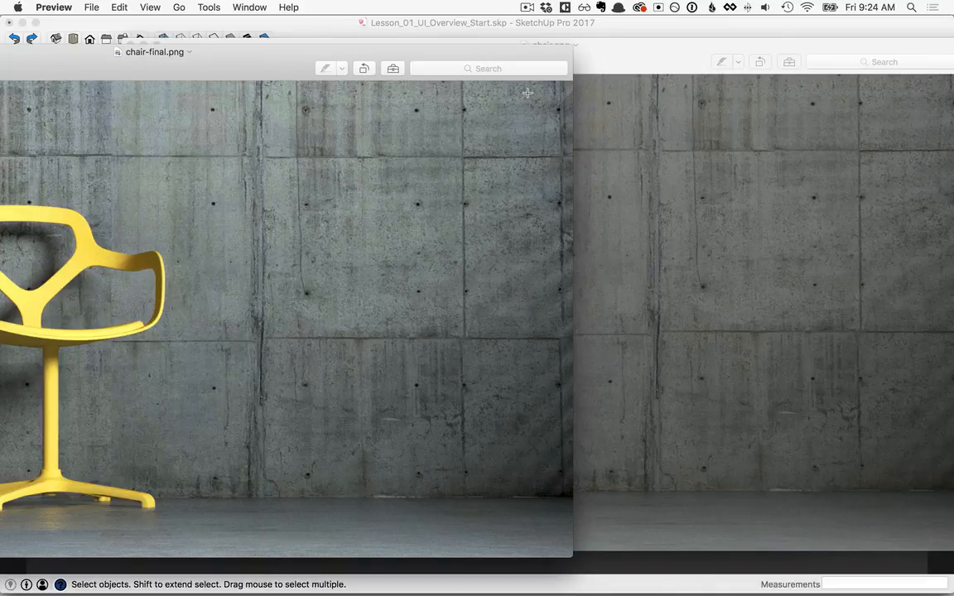
drag(476, 56, 796, 52)
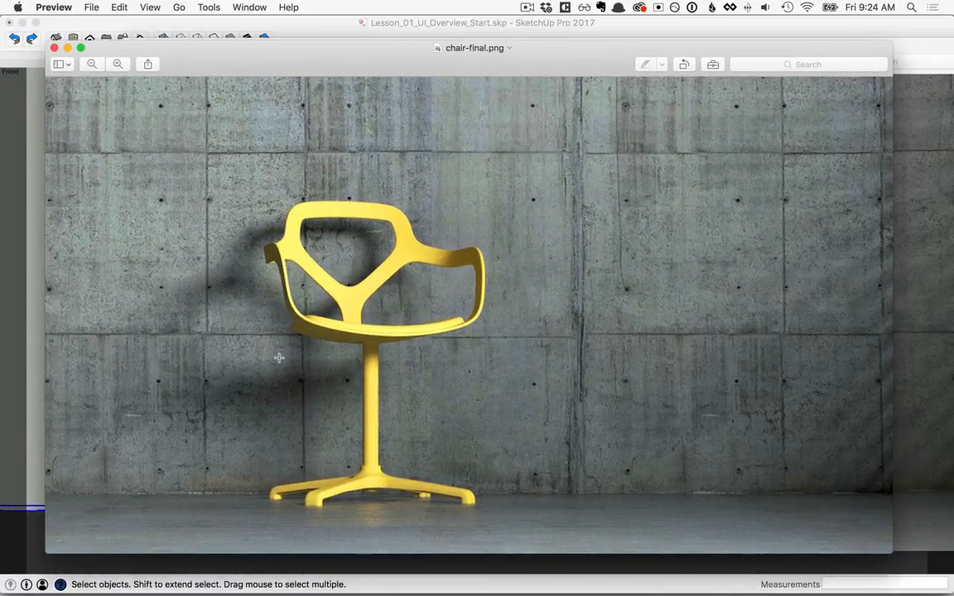